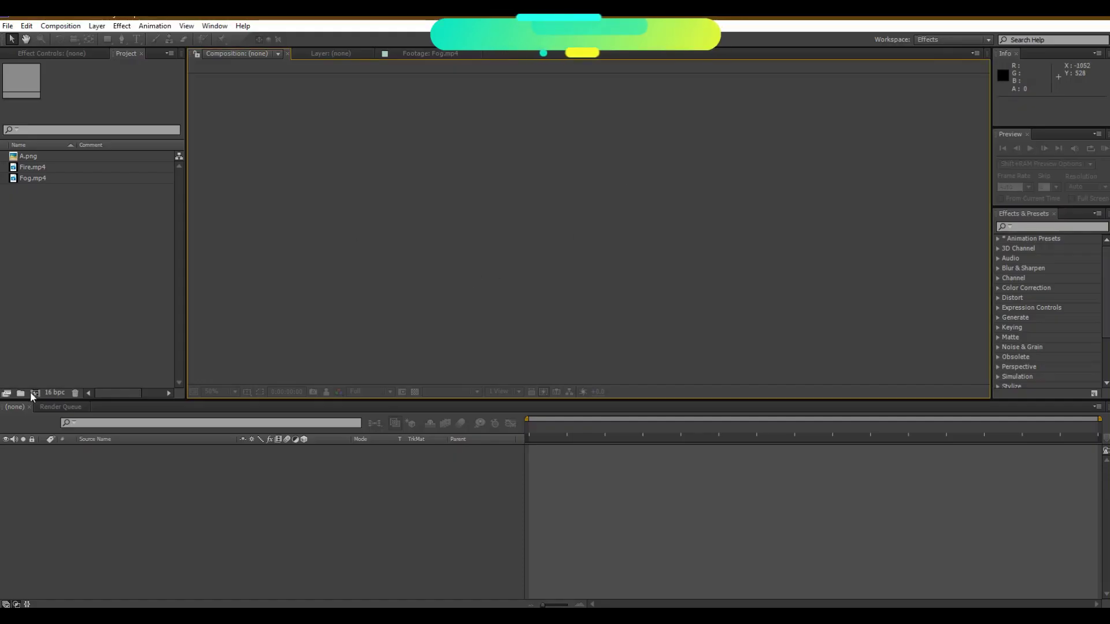
# Step: Name the new composition 'Saber Logo', keep 1920×1080 at 30 fps, and set duration to 0:00:07:00
pyautogui.click(31, 393)
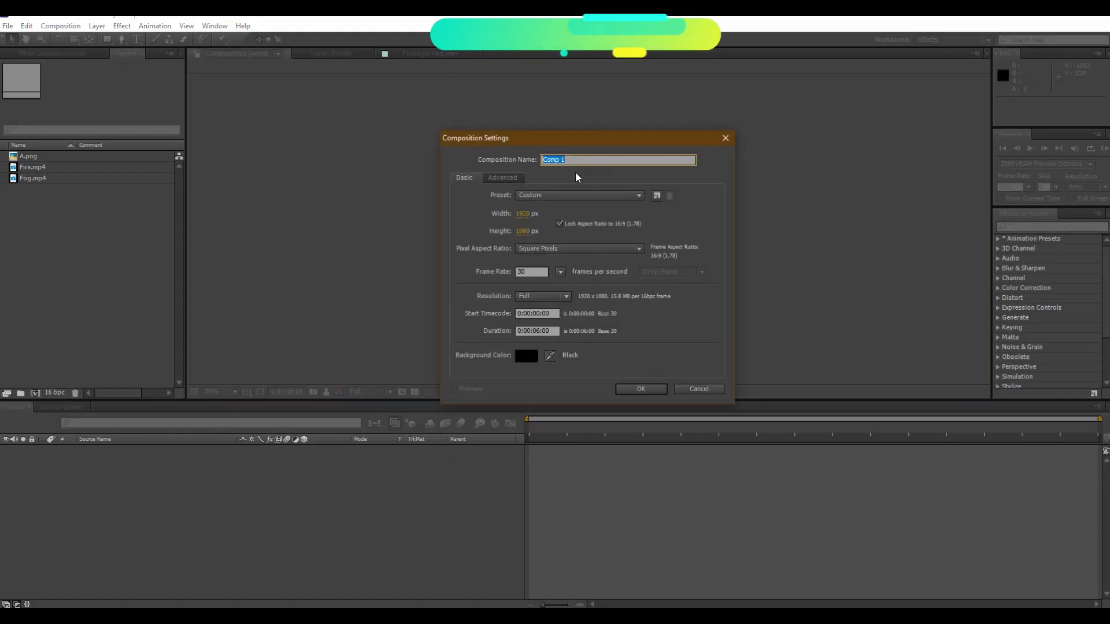
pyautogui.write('Saber Logo')
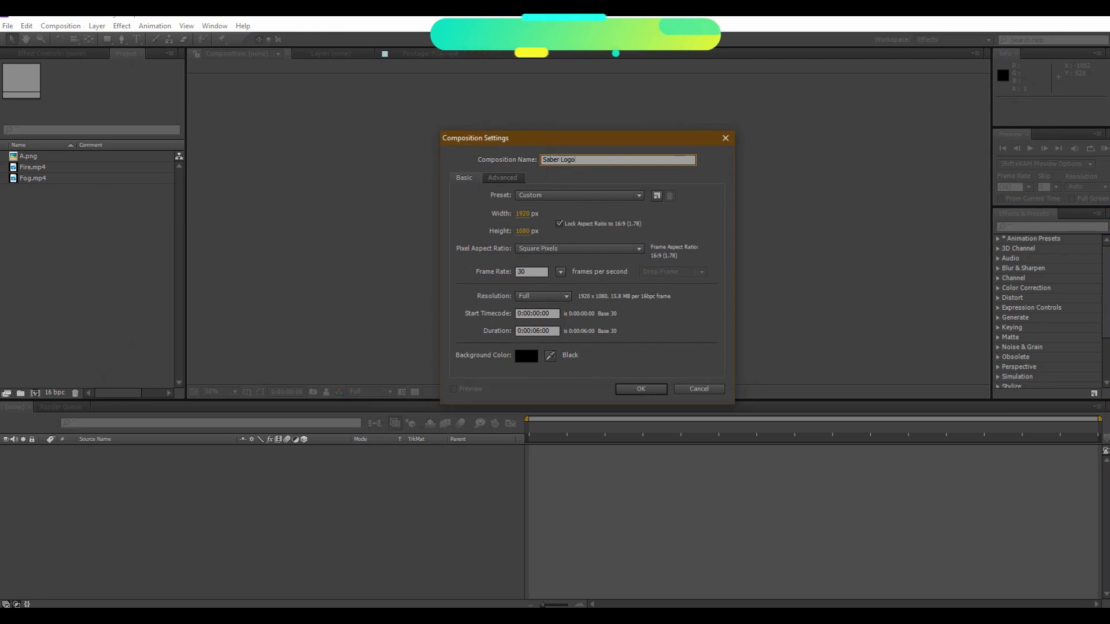
pyautogui.click(542, 330)
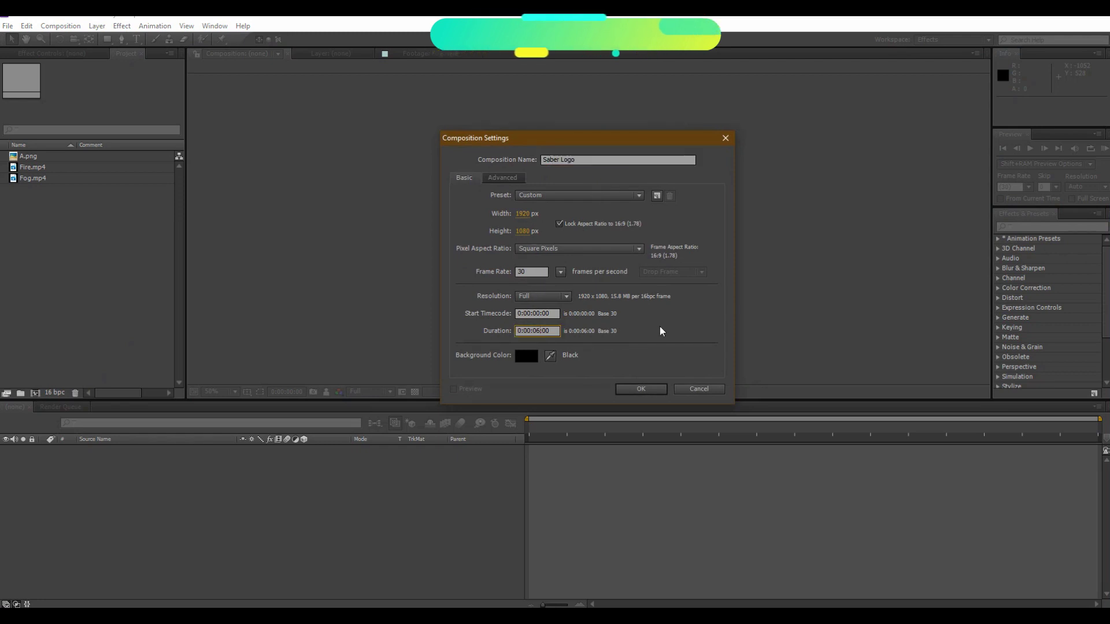
pyautogui.write('7')
pyautogui.click(632, 388)
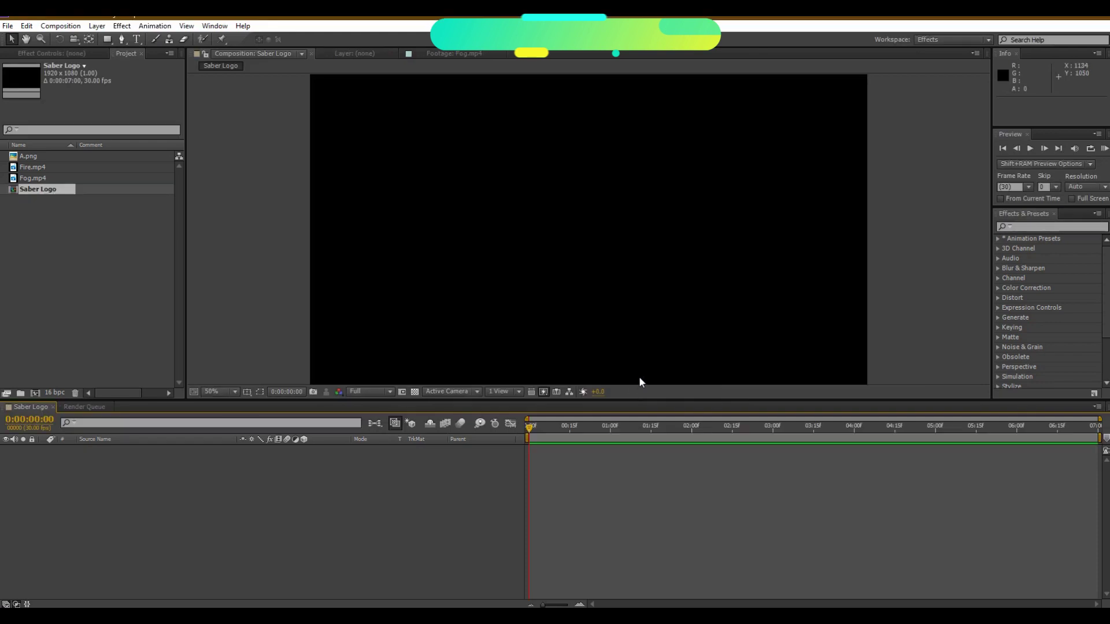
# Step: Add a black solid layer named Background
pyautogui.rightClick(207, 459)
pyautogui.click(406, 498)
pyautogui.write('Background')
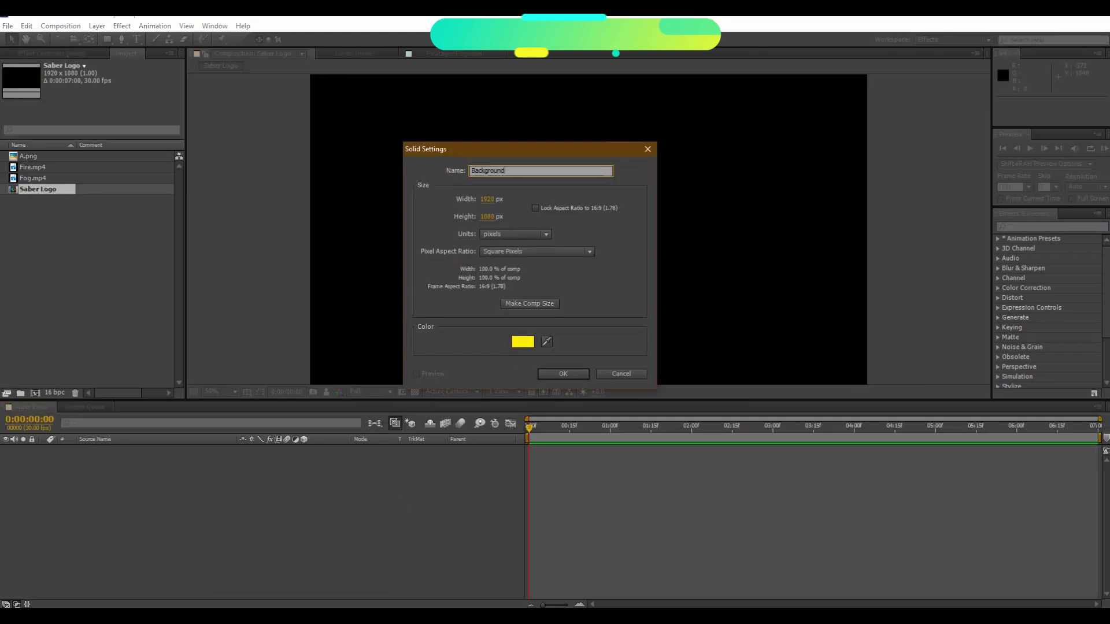
pyautogui.click(523, 341)
pyautogui.click(711, 330)
pyautogui.click(963, 201)
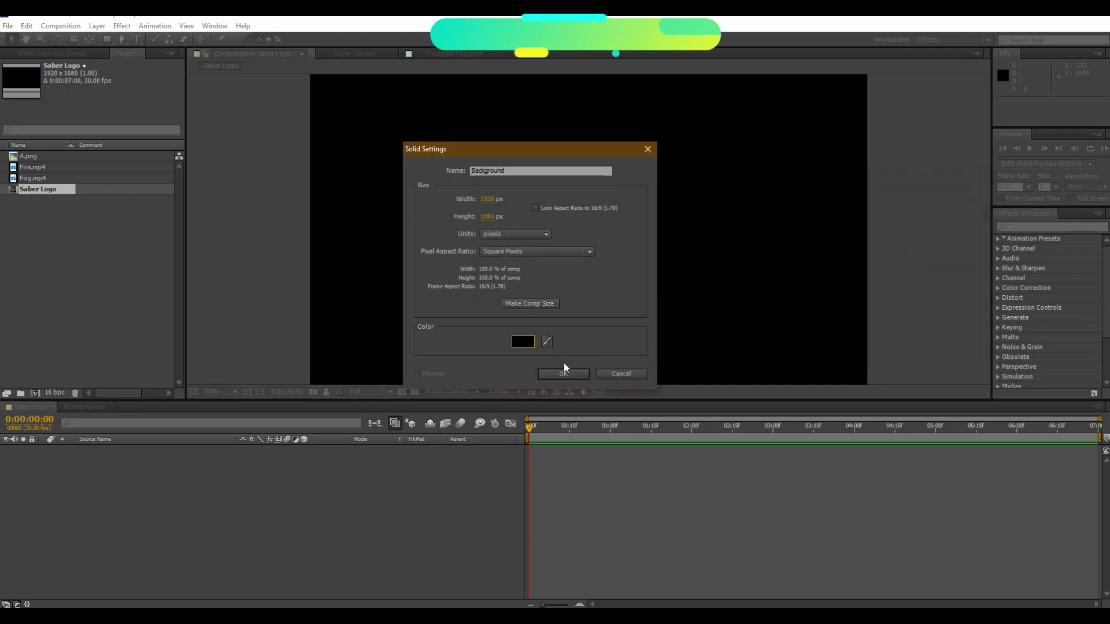
pyautogui.click(563, 373)
# Step: Apply the Ramp effect to Background with a dark blue start colour
pyautogui.click(1017, 227)
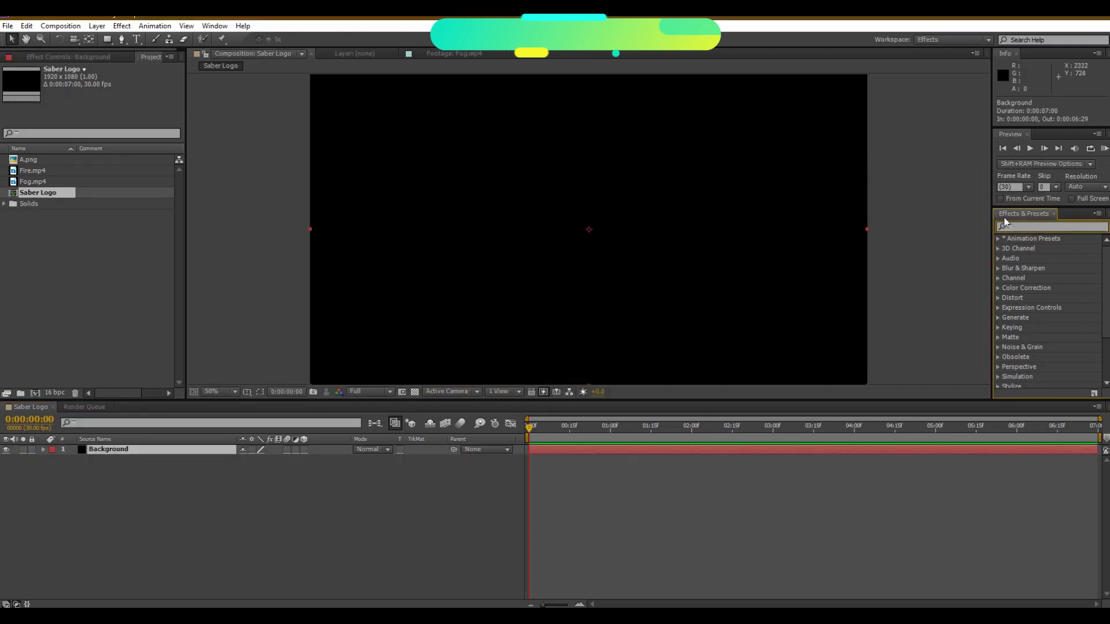
pyautogui.write('gradi')
pyautogui.press('BackSpace')
pyautogui.press('BackSpace')
pyautogui.press('BackSpace')
pyautogui.write('ramp')
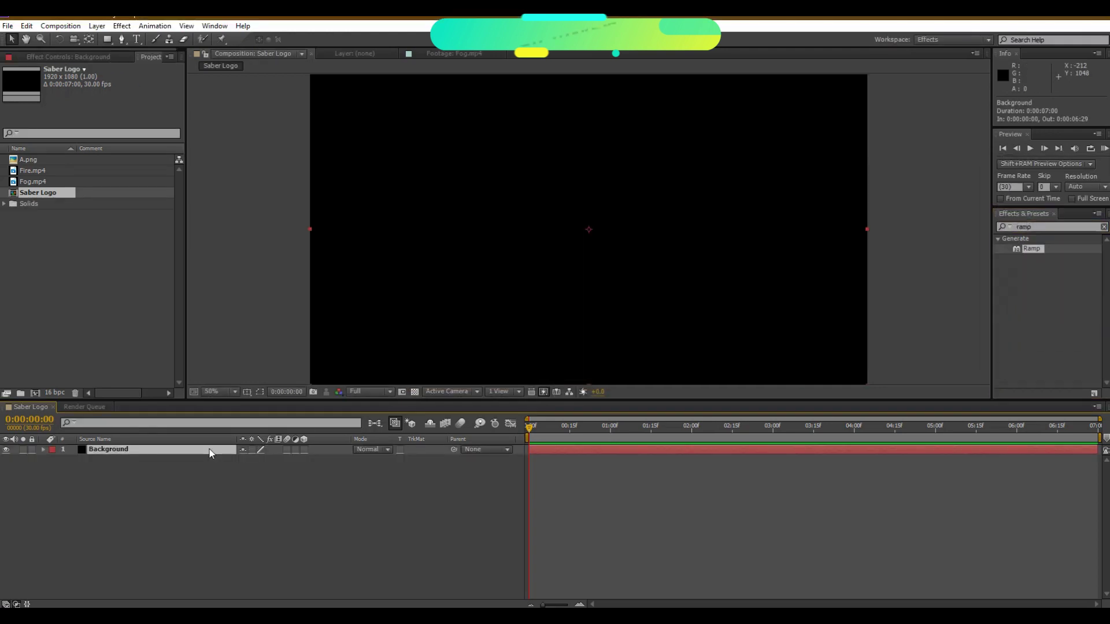
pyautogui.doubleClick(1032, 249)
pyautogui.click(107, 100)
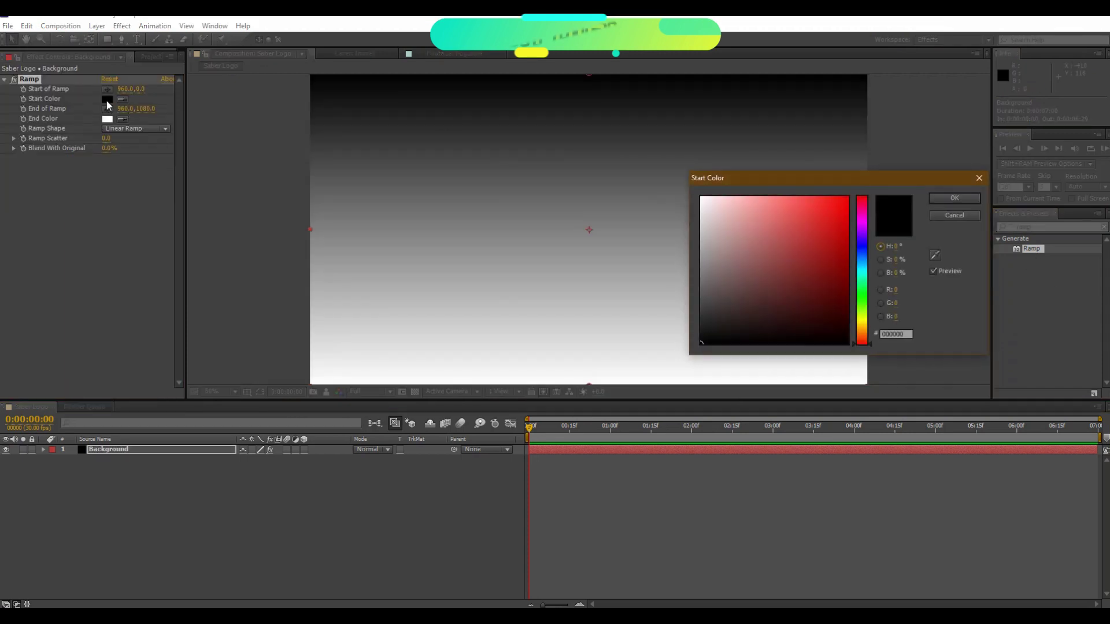
pyautogui.click(861, 249)
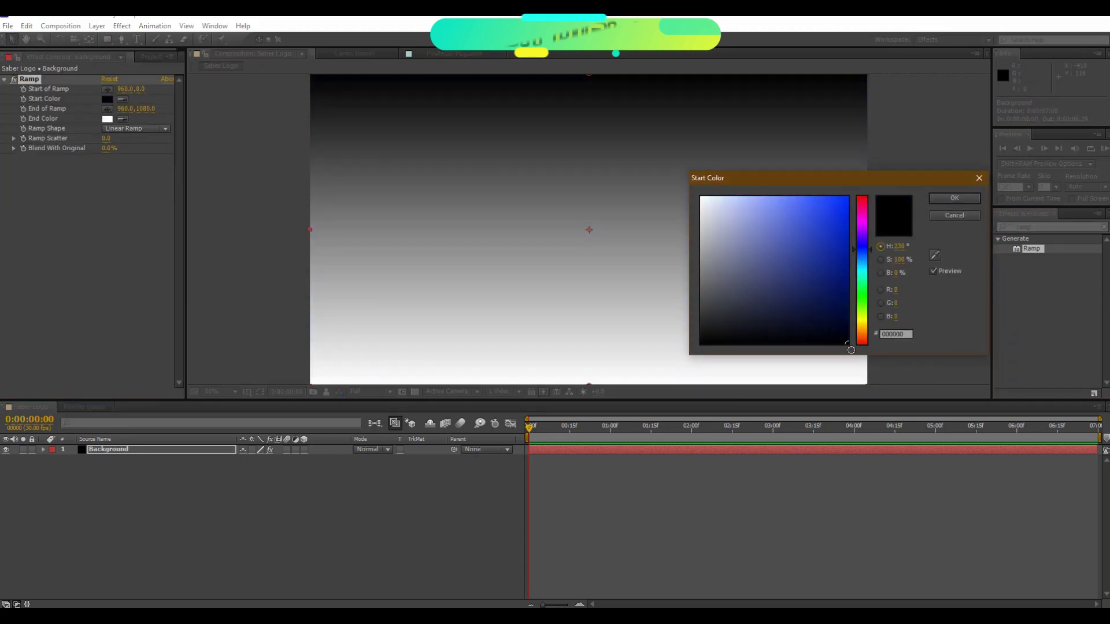
pyautogui.click(797, 335)
pyautogui.click(954, 197)
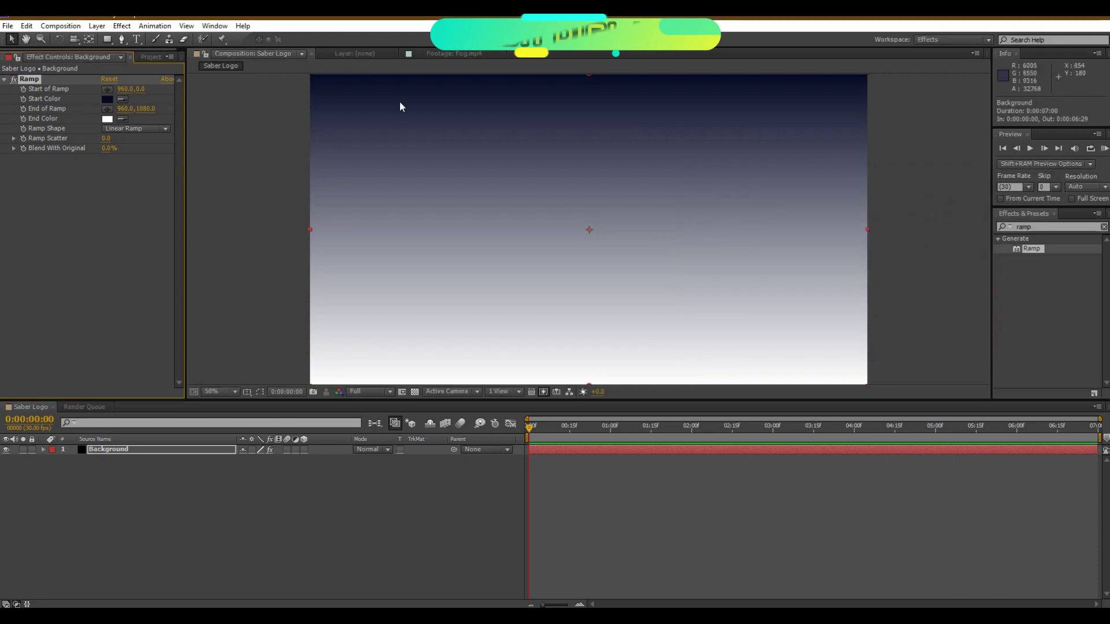
# Step: Make the ramp end colour near-black, scatter 300, and shape Radial
pyautogui.click(106, 119)
pyautogui.click(708, 338)
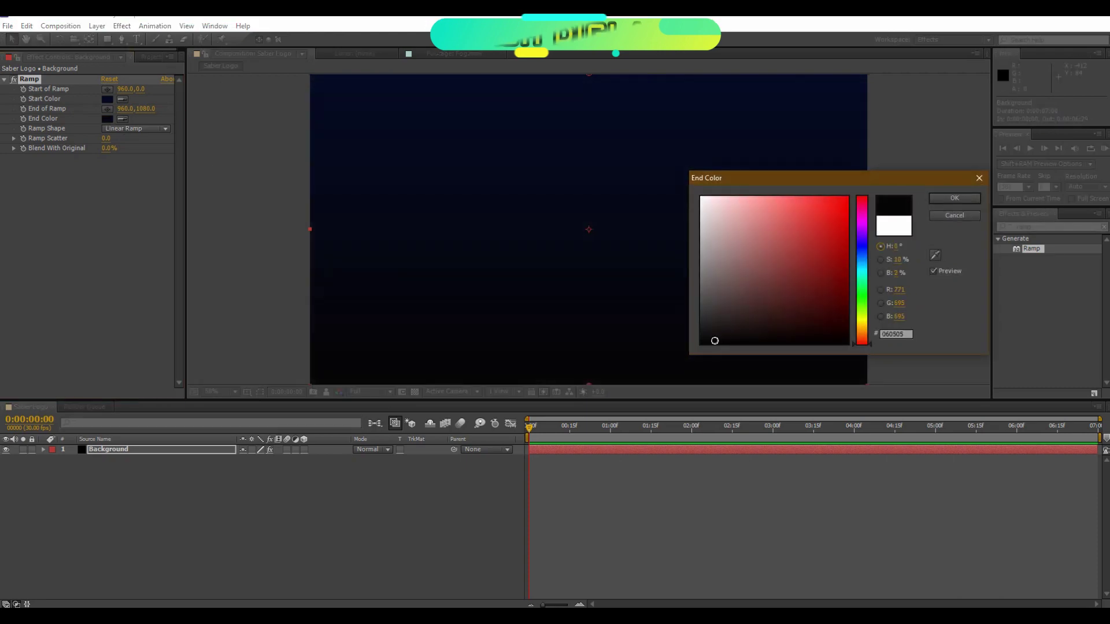
pyautogui.press('Return')
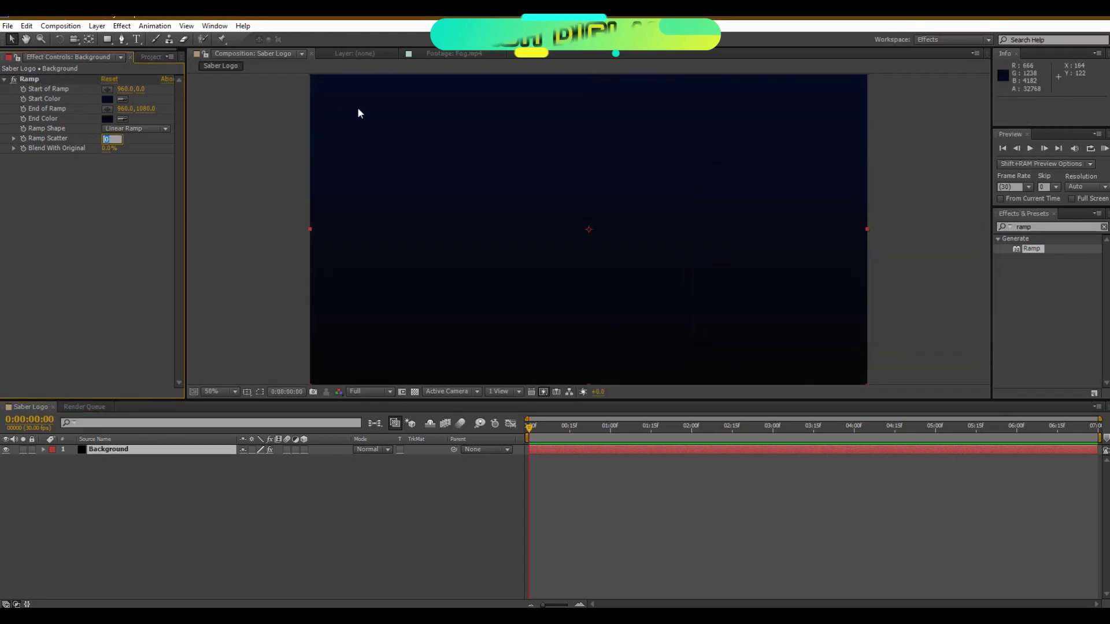
pyautogui.moveTo(107, 140); pyautogui.dragTo(358, 107)
pyautogui.click(135, 128)
pyautogui.click(125, 160)
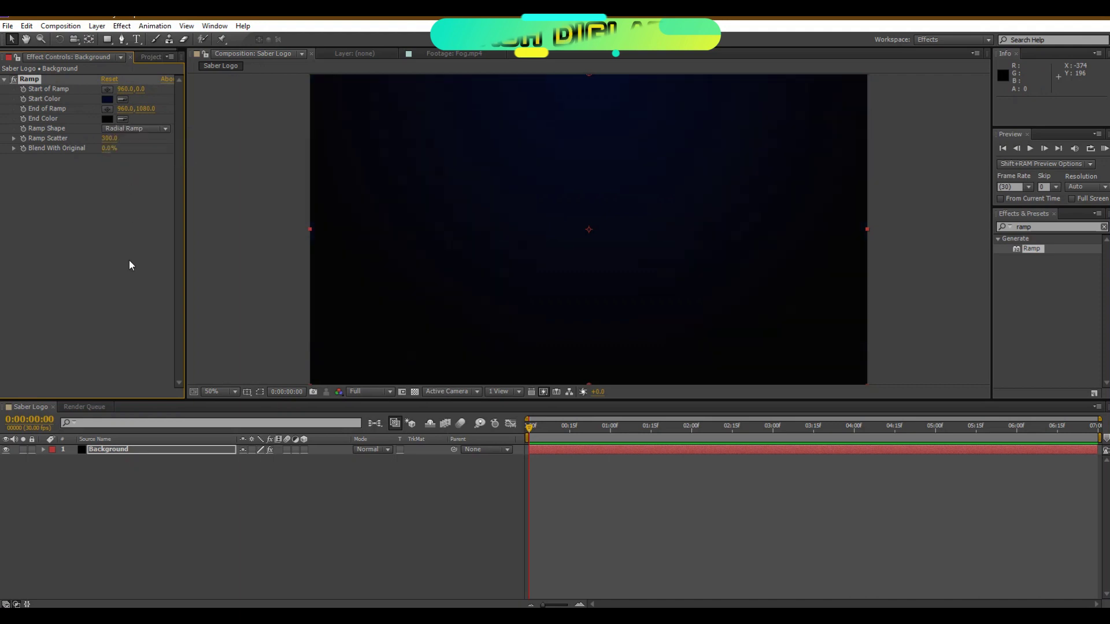
# Step: Begin adding another new solid layer
pyautogui.rightClick(115, 491)
pyautogui.moveTo(162, 370)
pyautogui.click(363, 403)
pyautogui.write('Noise_1')
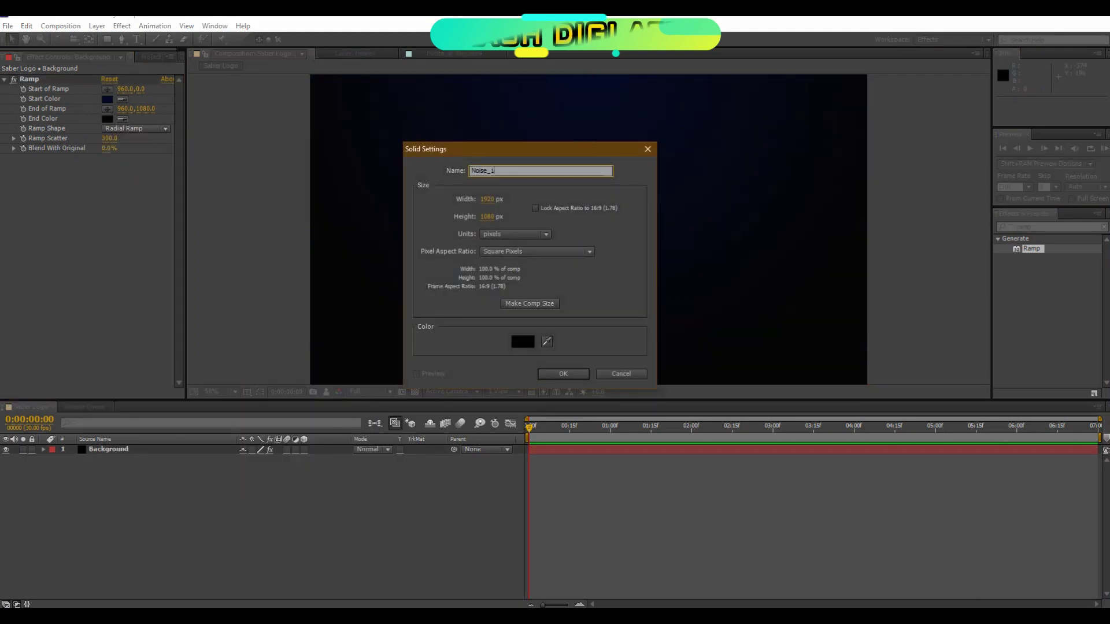
# Step: Create the Noise_1 solid and apply Fractal Noise with the Dynamic fractal type
pyautogui.press('Return')
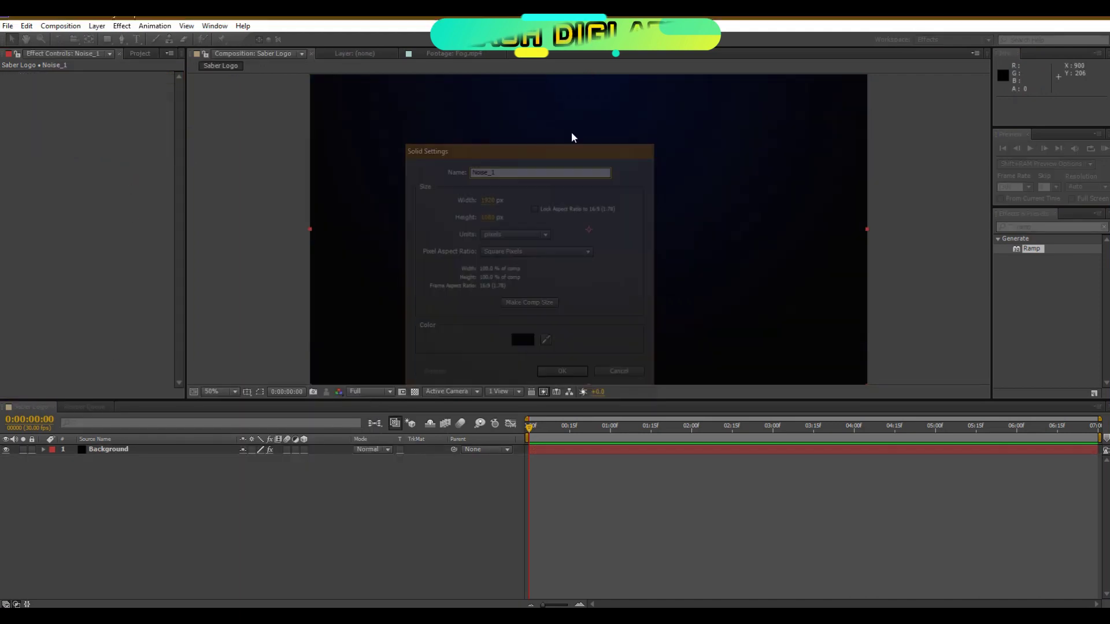
pyautogui.click(1042, 226)
pyautogui.write('fractal')
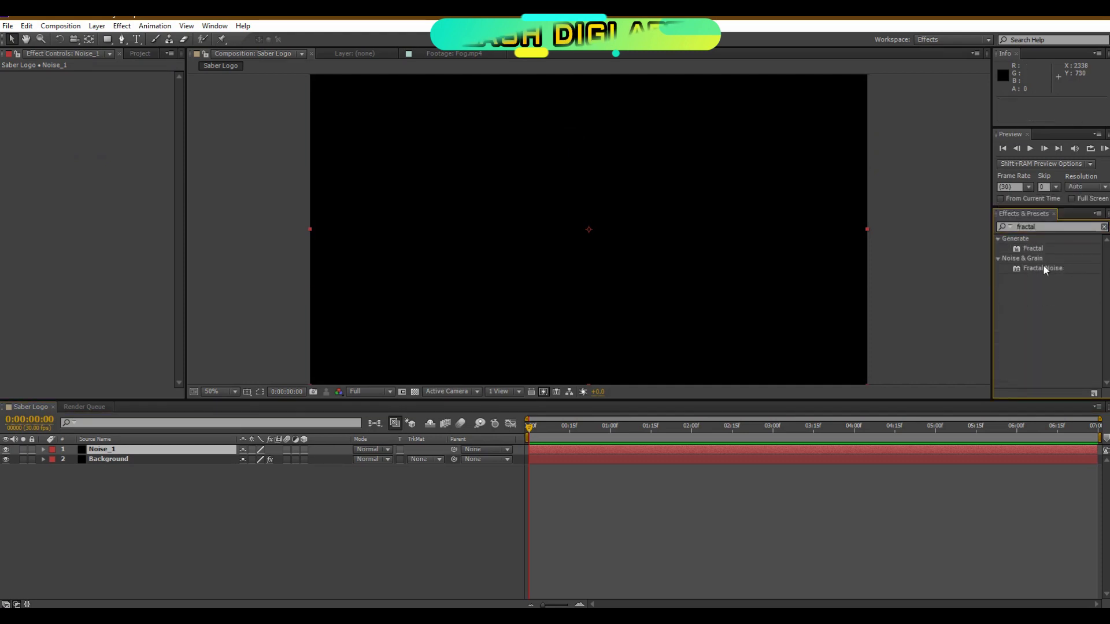
pyautogui.doubleClick(1043, 267)
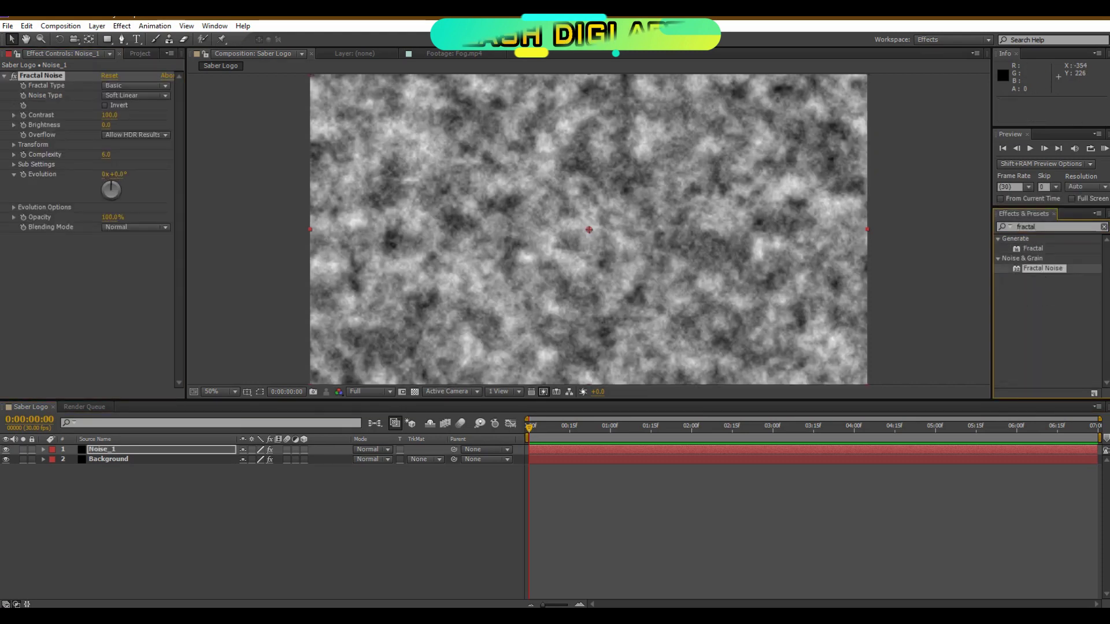
pyautogui.click(124, 86)
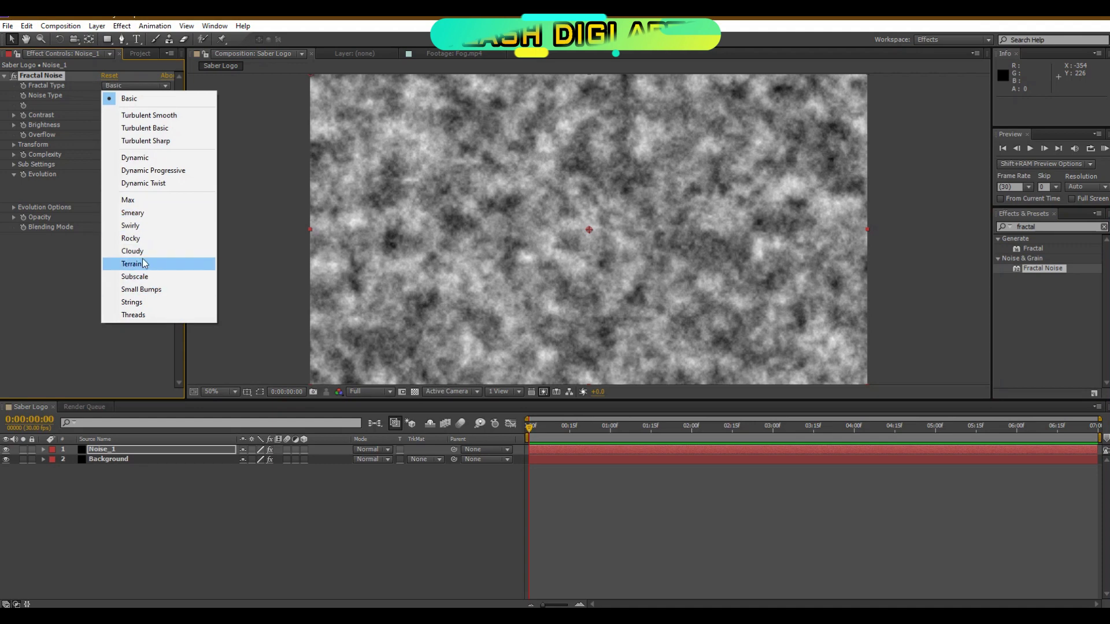
pyautogui.click(143, 160)
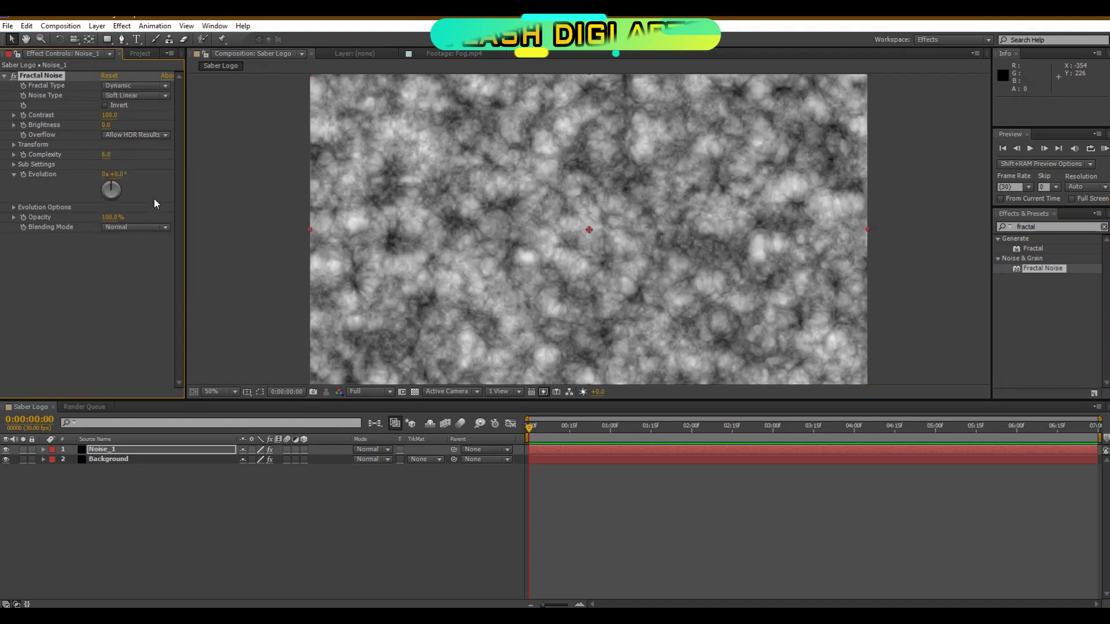
# Step: Set the fractal noise brightness to -20
pyautogui.click(13, 145)
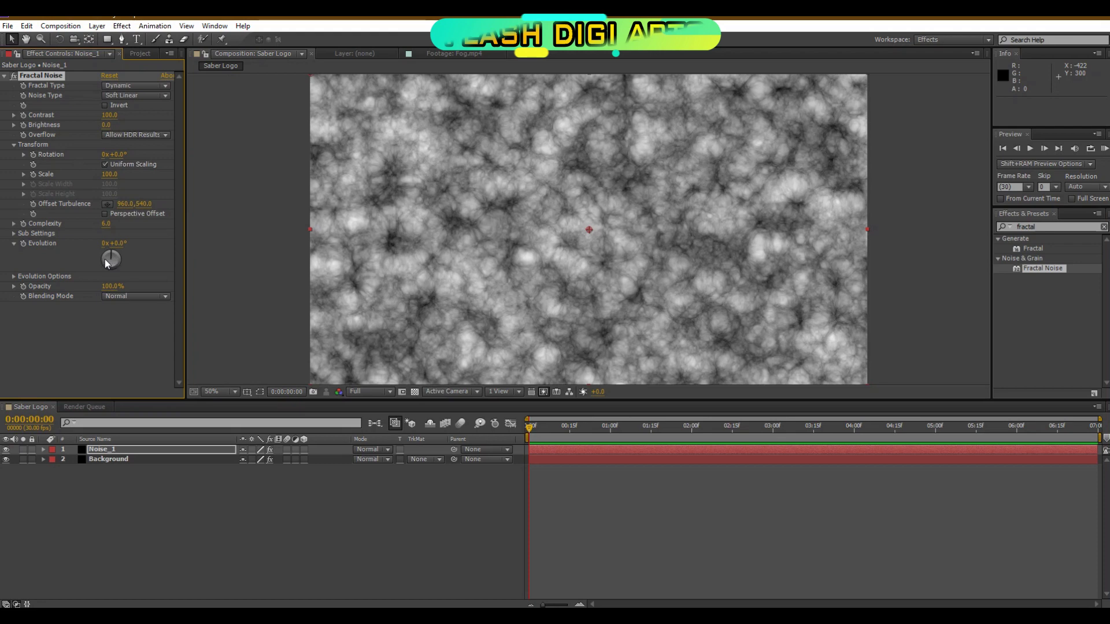
pyautogui.click(23, 174)
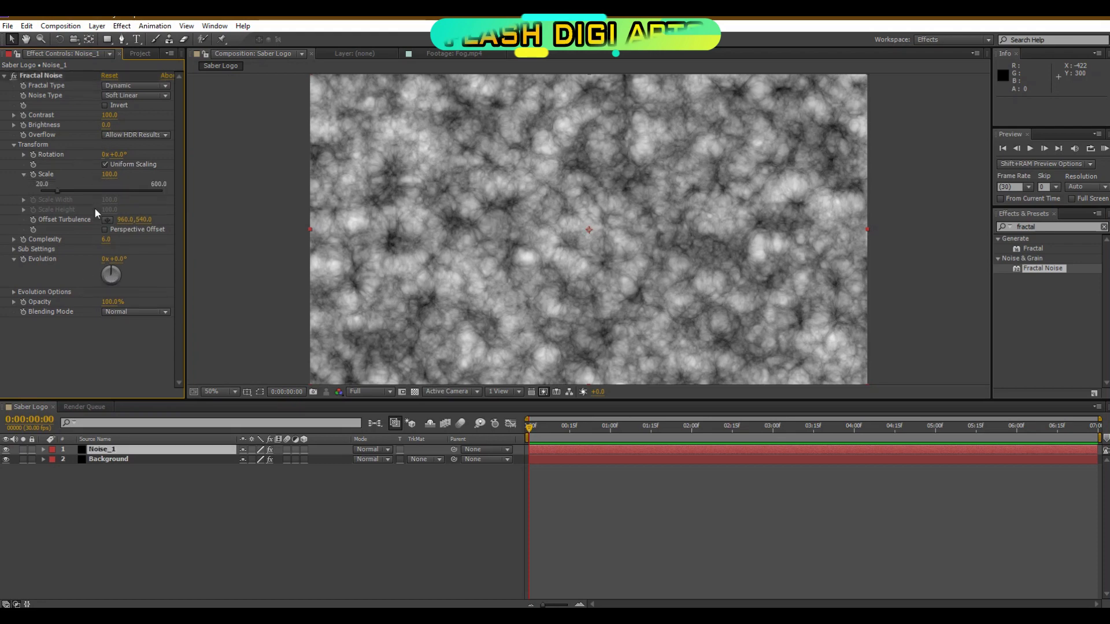
pyautogui.click(107, 125)
pyautogui.write('-200')
pyautogui.press('Return')
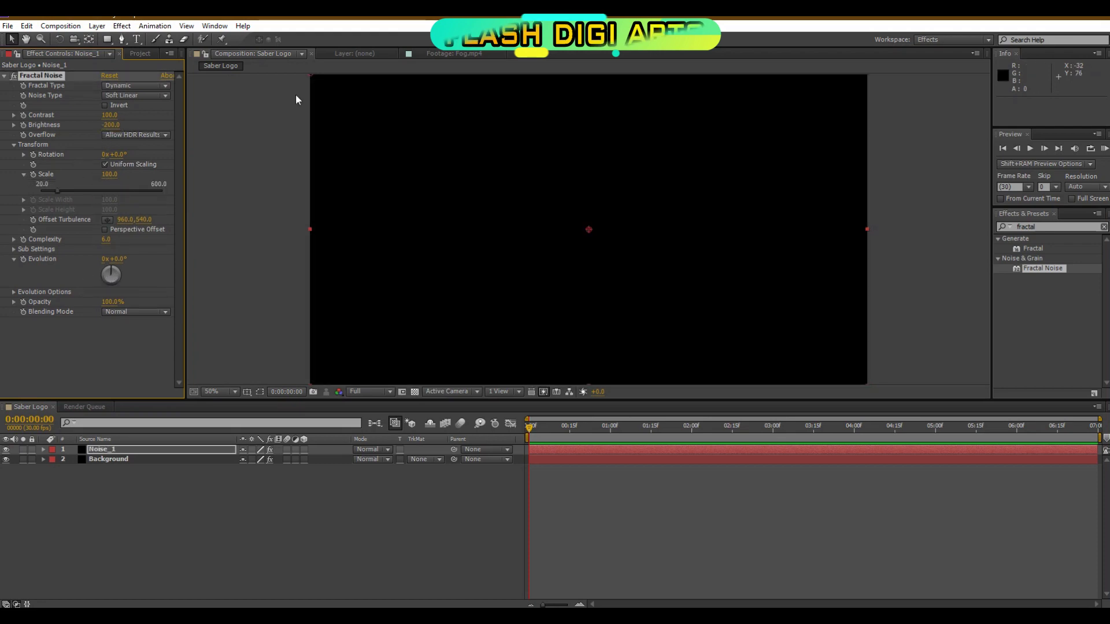
pyautogui.click(235, 110)
pyautogui.click(111, 125)
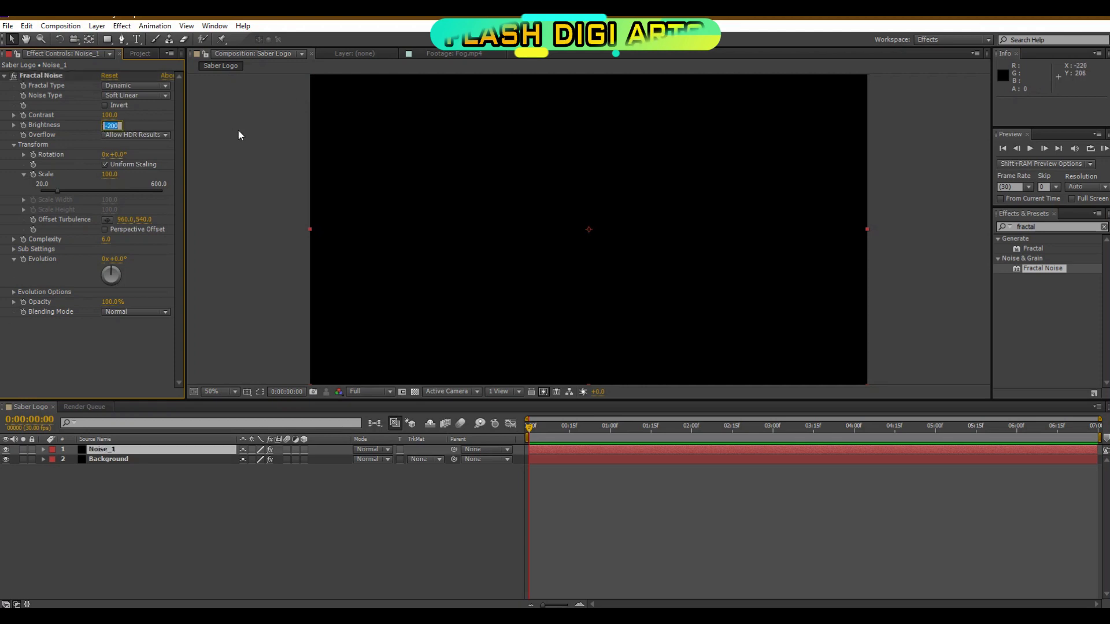
pyautogui.write('-20')
pyautogui.press('Return')
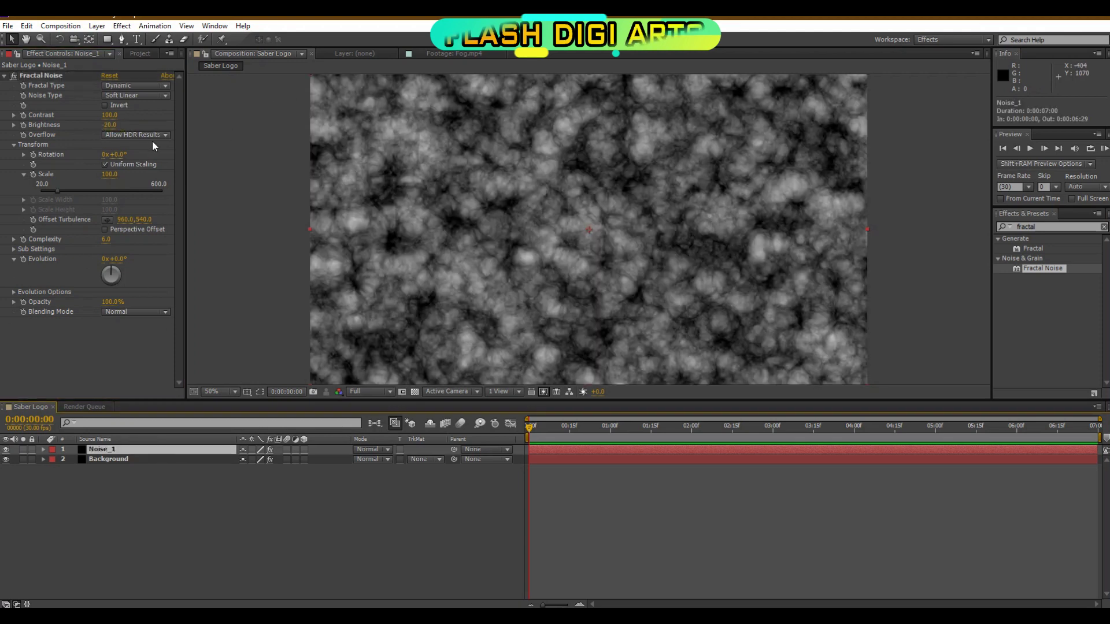
# Step: Set the sub rotation to 288° and the noise scale to 80
pyautogui.click(13, 249)
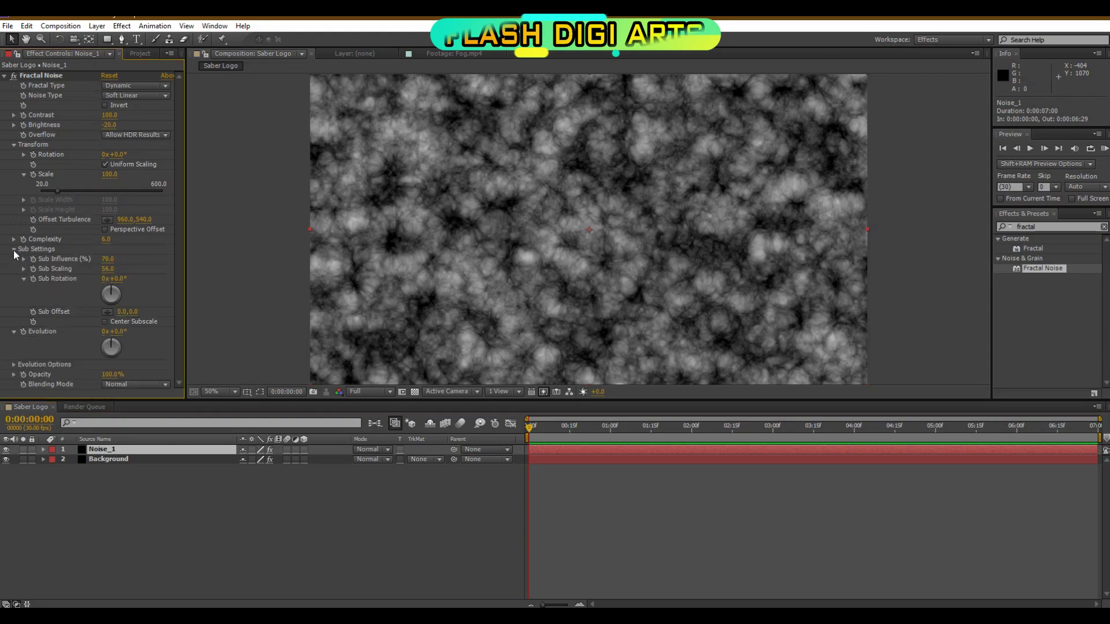
pyautogui.moveTo(109, 294); pyautogui.dragTo(105, 296)
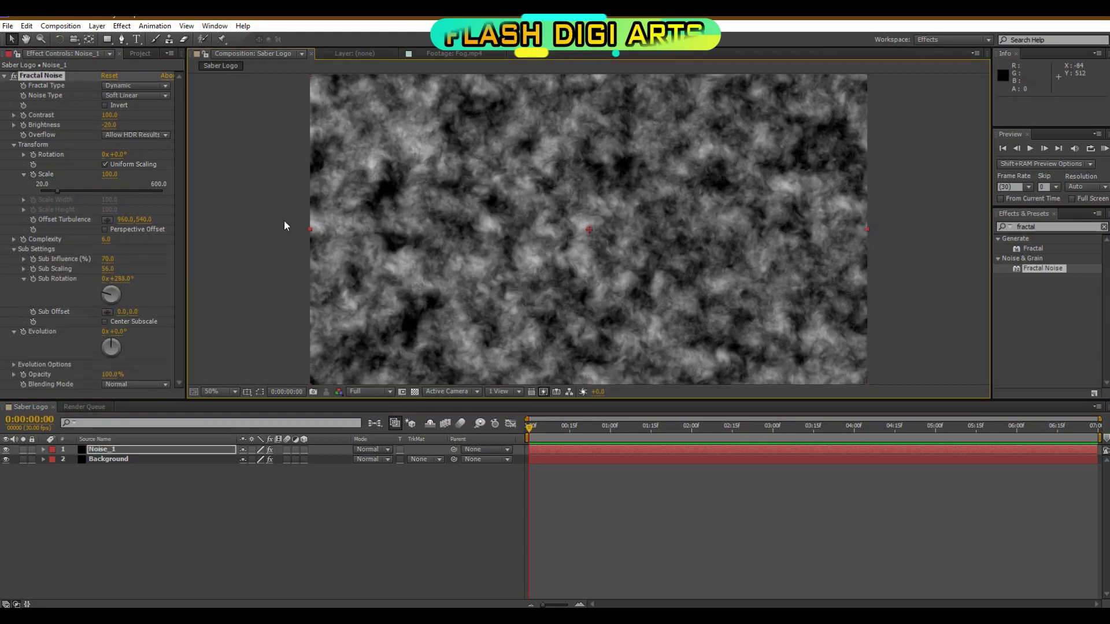
pyautogui.click(108, 174)
pyautogui.write('80')
pyautogui.press('Return')
# Step: Add an expression to the Fractal Noise Evolution property
pyautogui.click(180, 439)
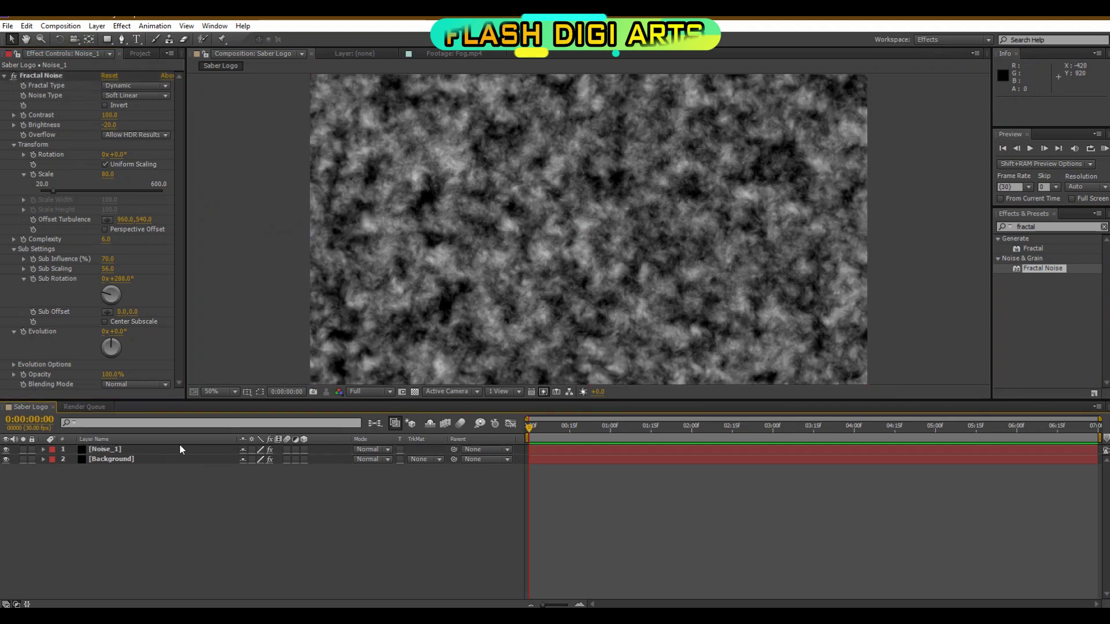
pyautogui.keyDown('alt'); pyautogui.click(23, 331); pyautogui.keyUp('alt')
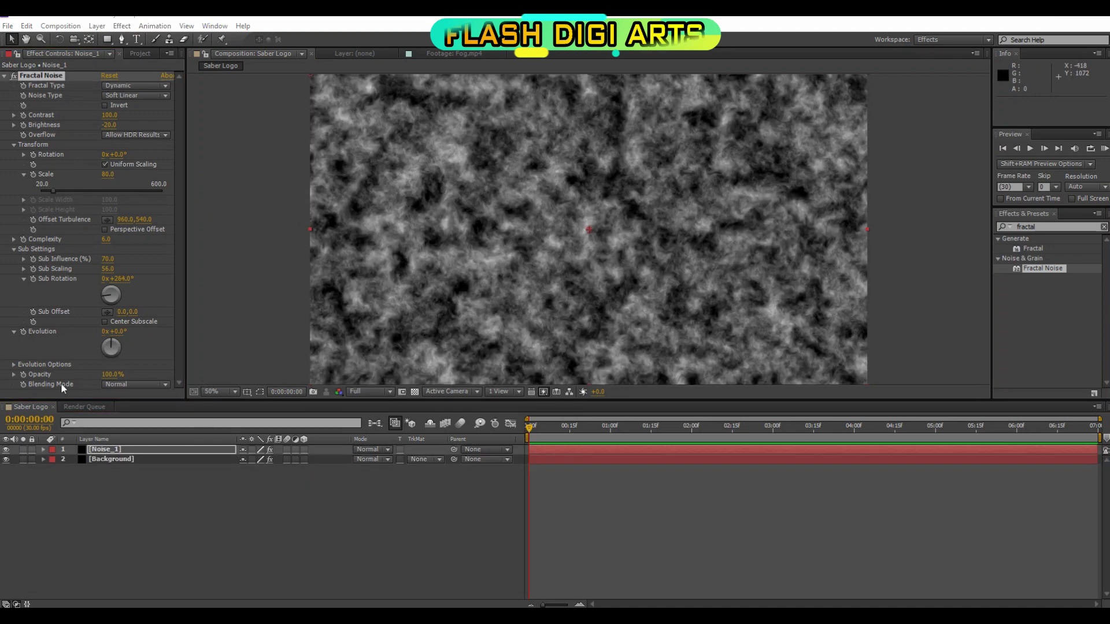
pyautogui.keyDown('alt'); pyautogui.click(23, 331); pyautogui.keyUp('alt')
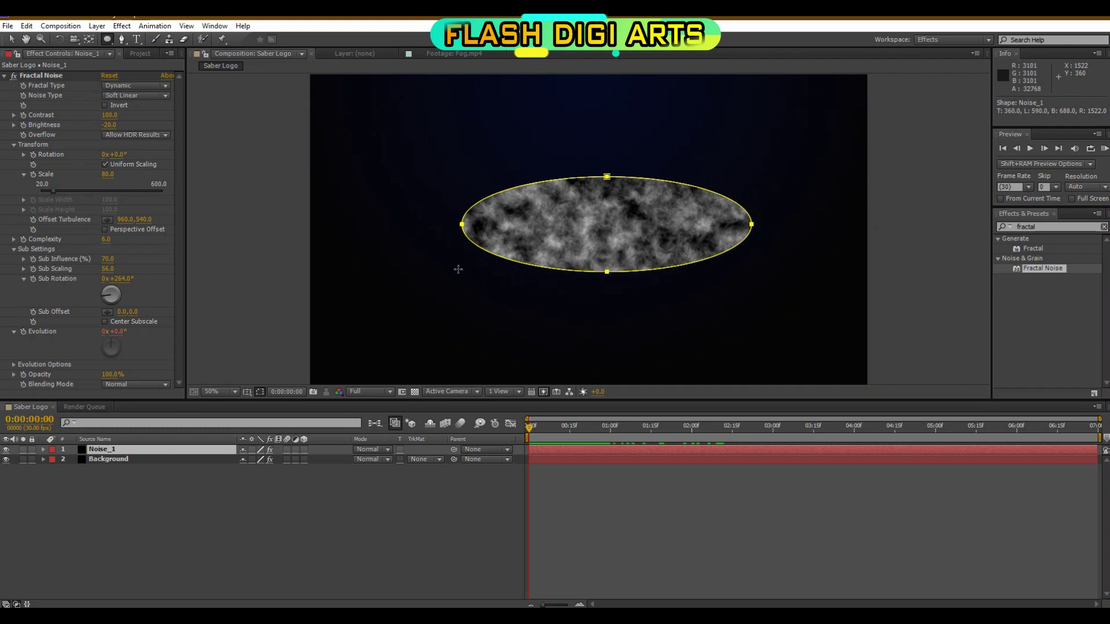
# Step: Draw an ellipse mask on Noise_1 and feather it 200 pixels
pyautogui.moveTo(458, 270); pyautogui.dragTo(415, 284)
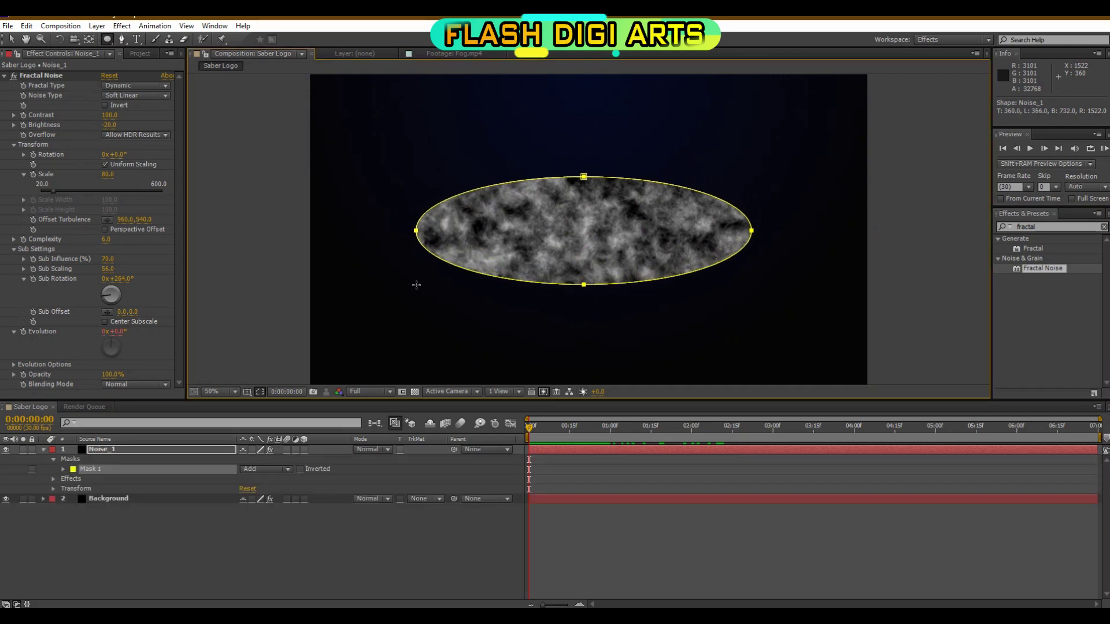
pyautogui.click(61, 469)
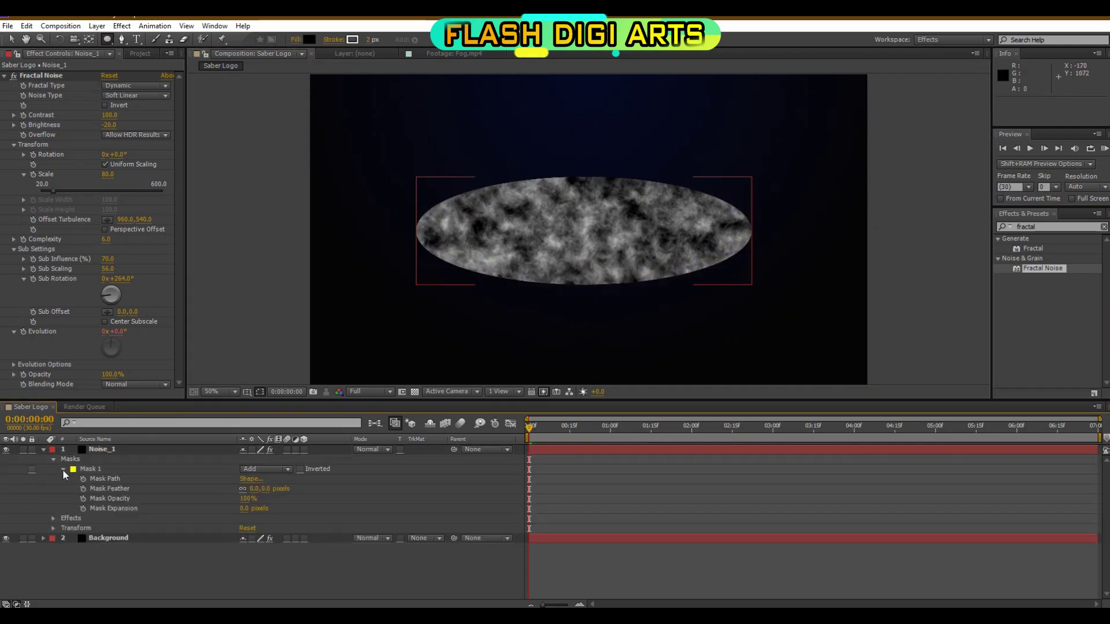
pyautogui.click(63, 469)
pyautogui.click(53, 478)
pyautogui.click(62, 468)
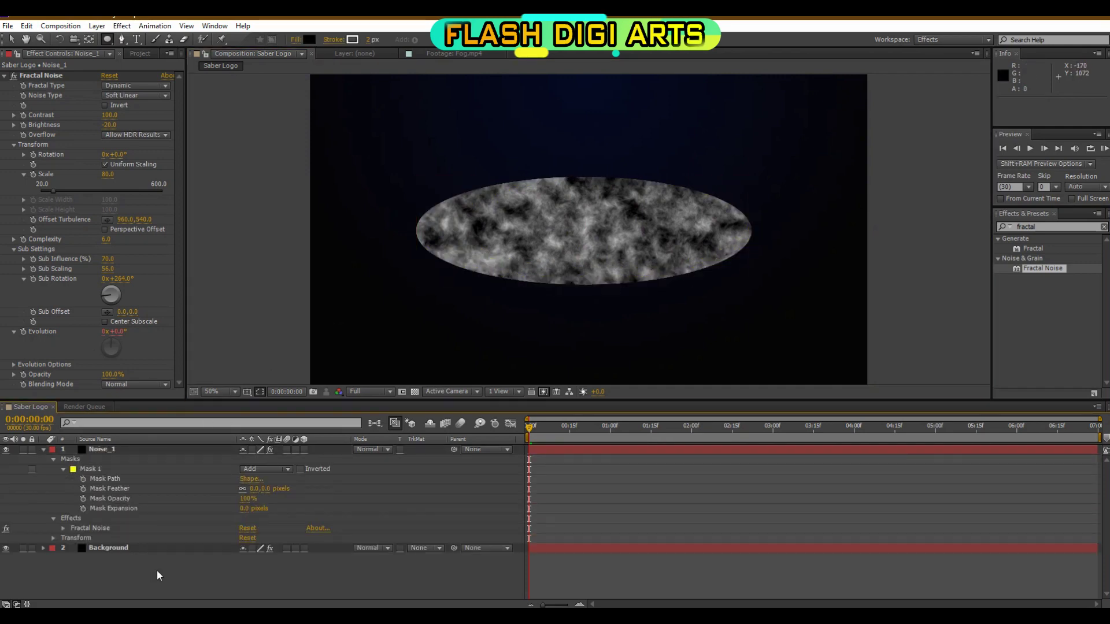
pyautogui.click(269, 488)
pyautogui.write('200')
pyautogui.click(281, 448)
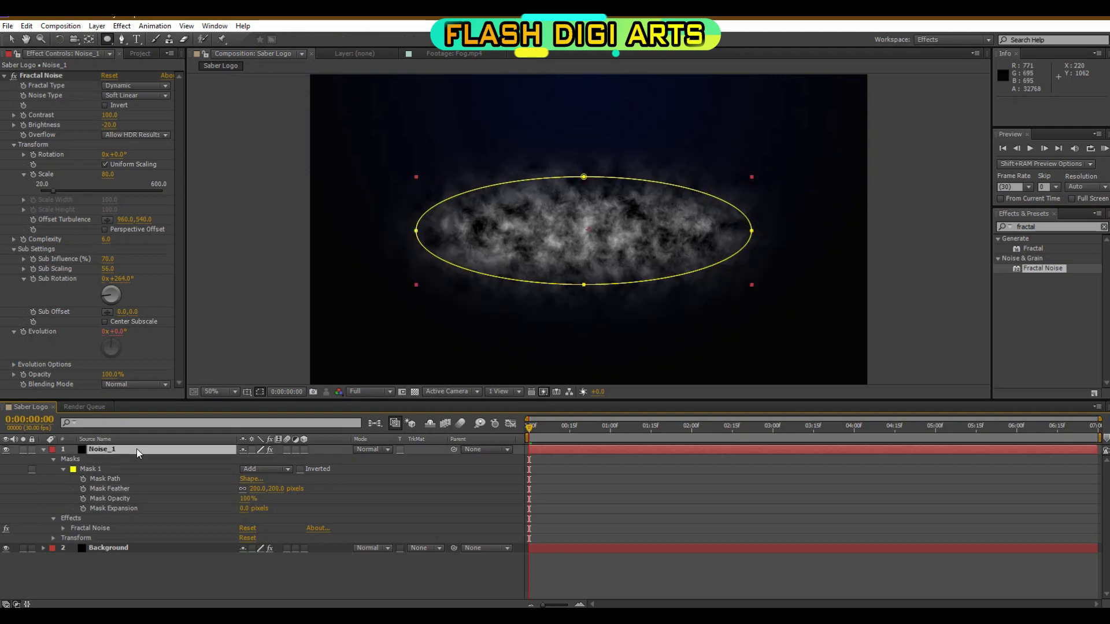
# Step: Set Noise_1 to 15% opacity with the Screen blend mode
pyautogui.press('t')
pyautogui.click(249, 459)
pyautogui.press('Return')
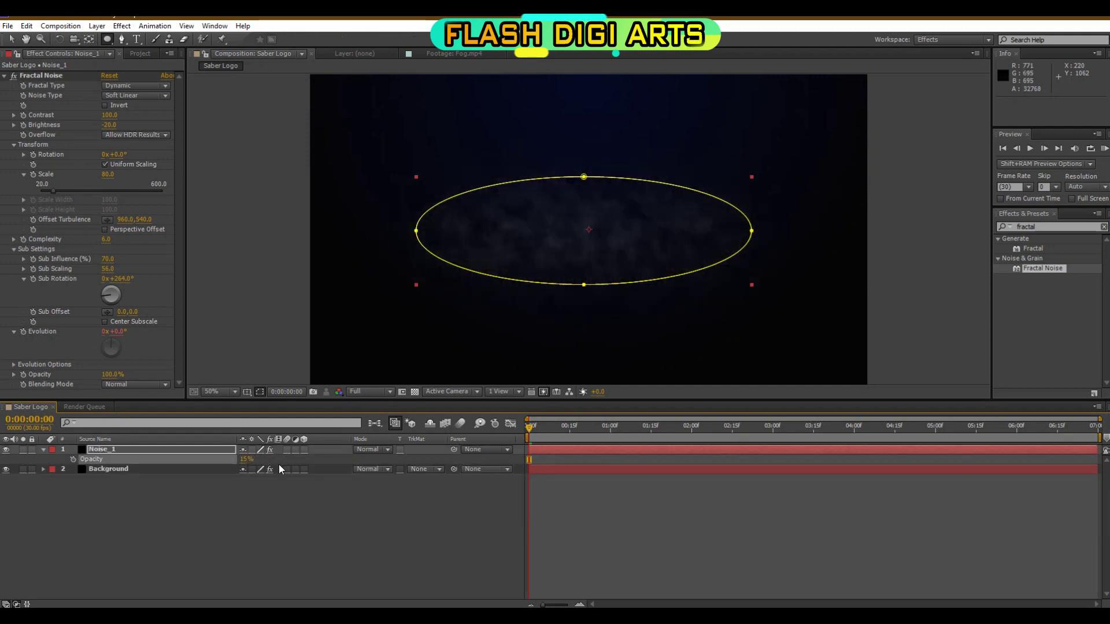
pyautogui.click(43, 449)
pyautogui.click(370, 449)
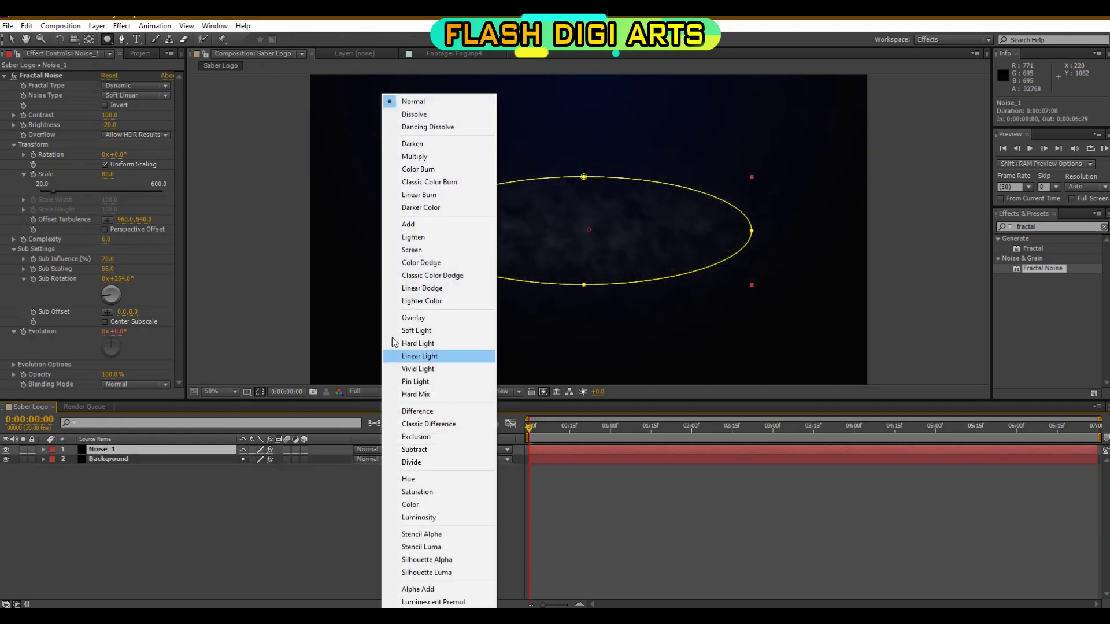
pyautogui.click(407, 250)
pyautogui.click(1051, 227)
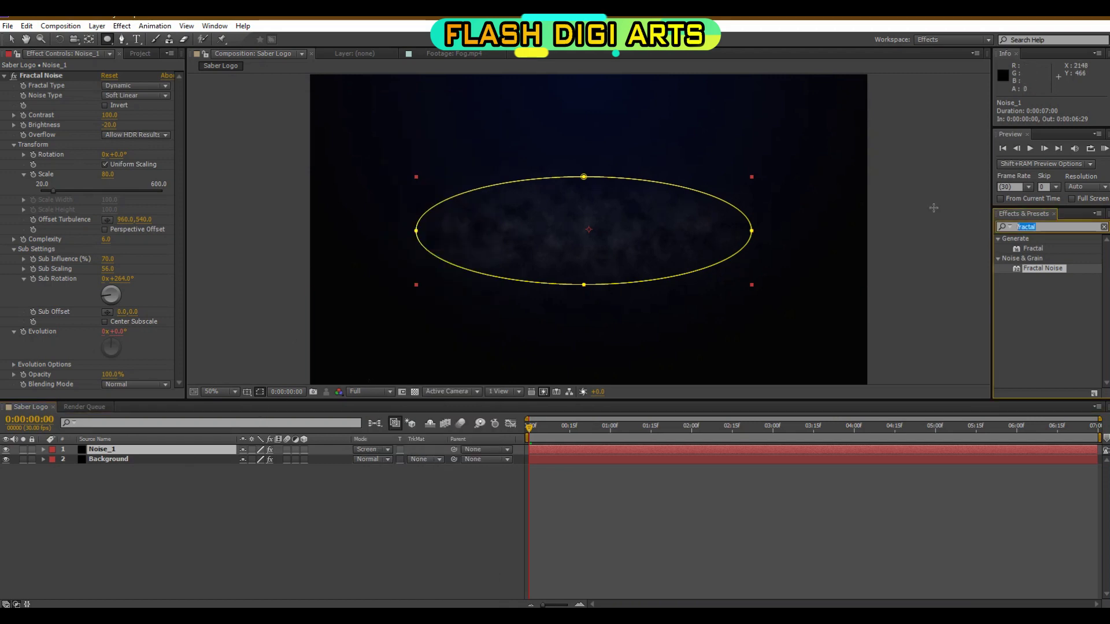
# Step: Apply Curves to Noise_1, bend it down to darken the fog, and make it 3D
pyautogui.write('curves')
pyautogui.moveTo(989, 278); pyautogui.dragTo(32, 205)
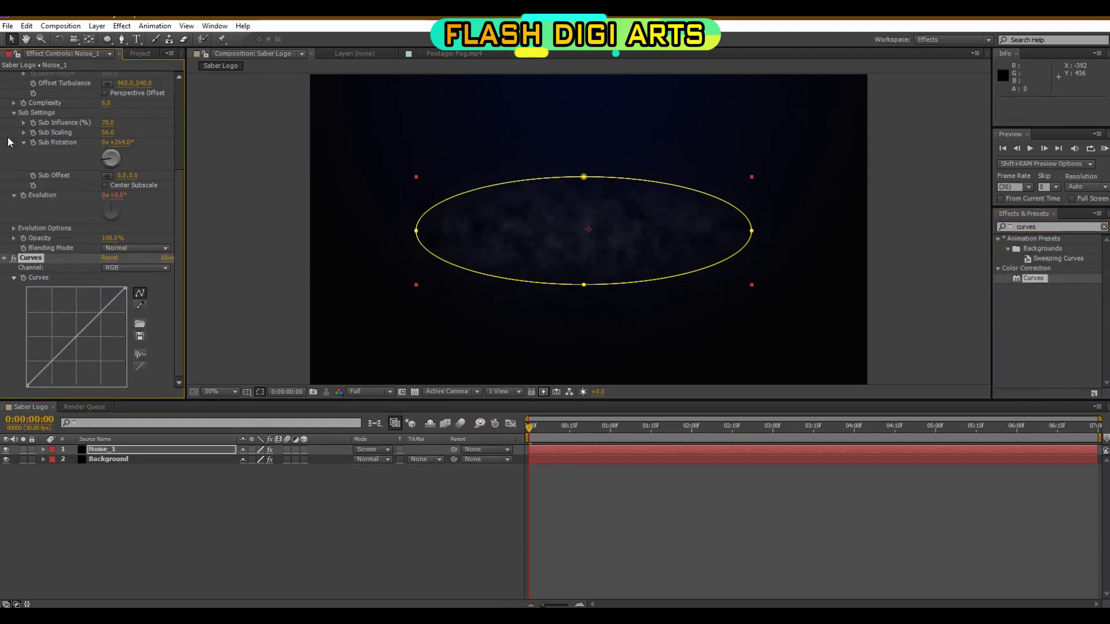
pyautogui.moveTo(81, 333); pyautogui.dragTo(84, 340)
pyautogui.click(304, 449)
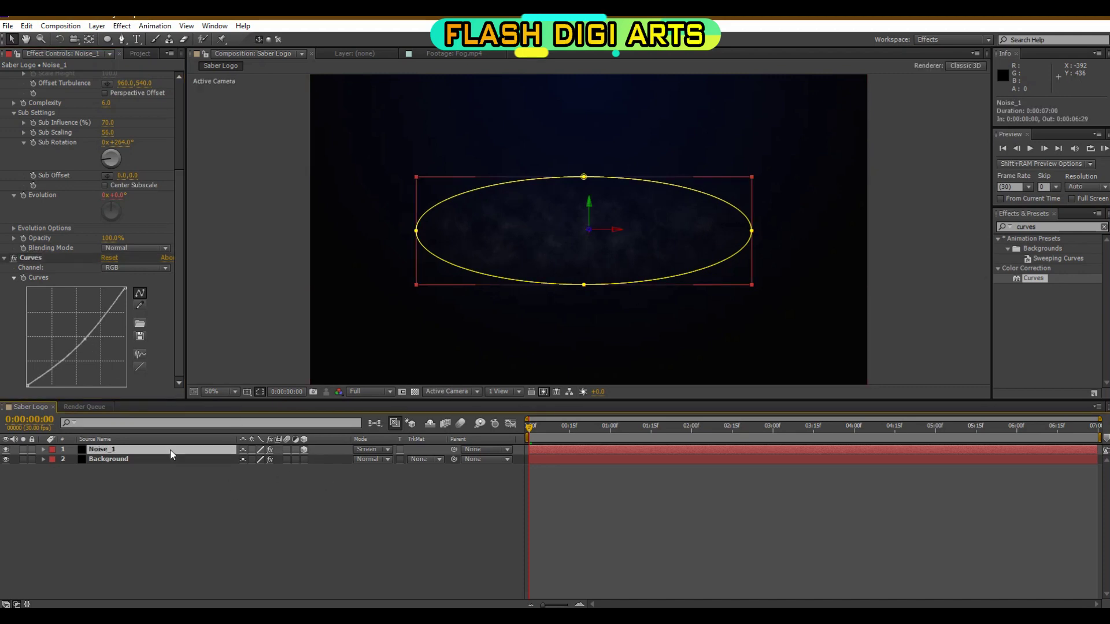
# Step: Duplicate Noise_1 and rename the copy Noise_2
pyautogui.rightClick(148, 454)
pyautogui.press('Escape')
pyautogui.hotkey('ctrl', 'd')
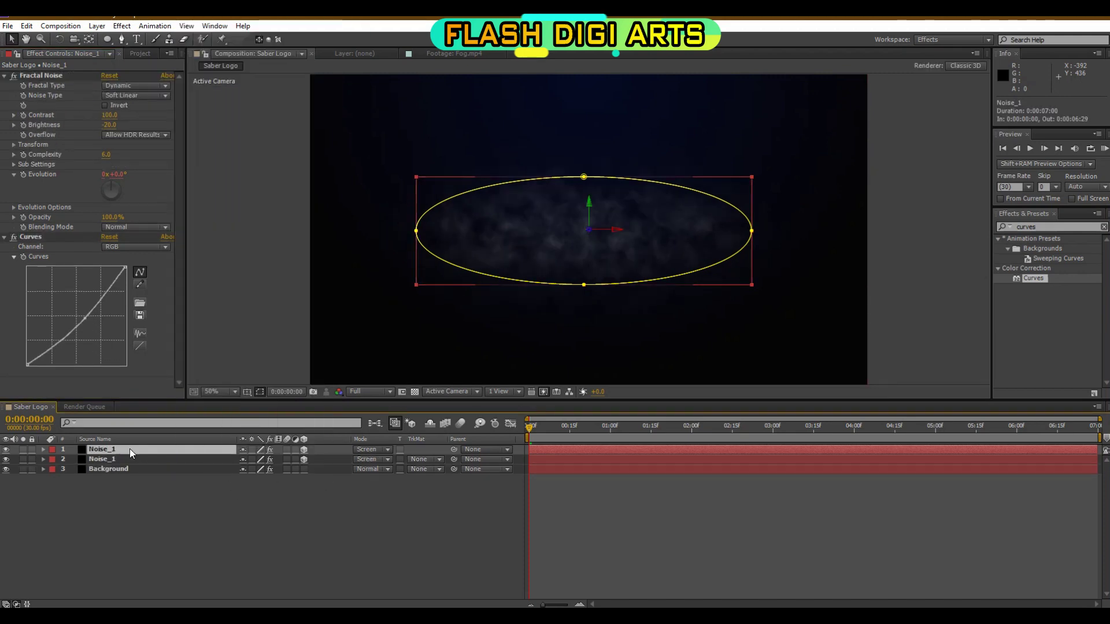
pyautogui.rightClick(130, 449)
pyautogui.click(167, 441)
pyautogui.click(202, 483)
pyautogui.click(155, 451)
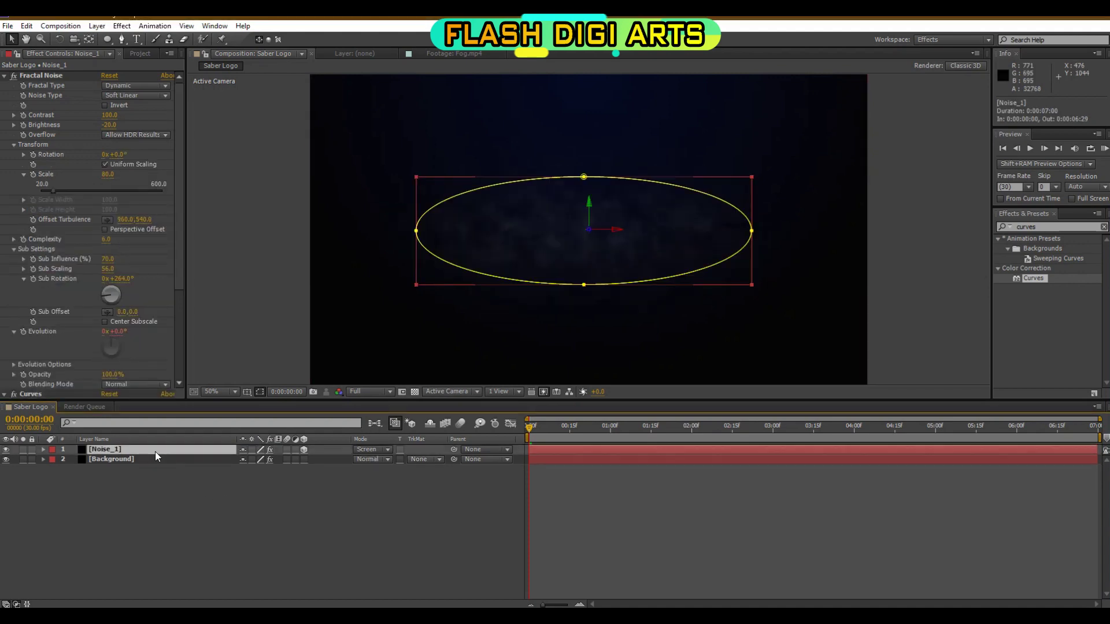
pyautogui.rightClick(155, 451)
pyautogui.click(200, 448)
pyautogui.write('Noise')
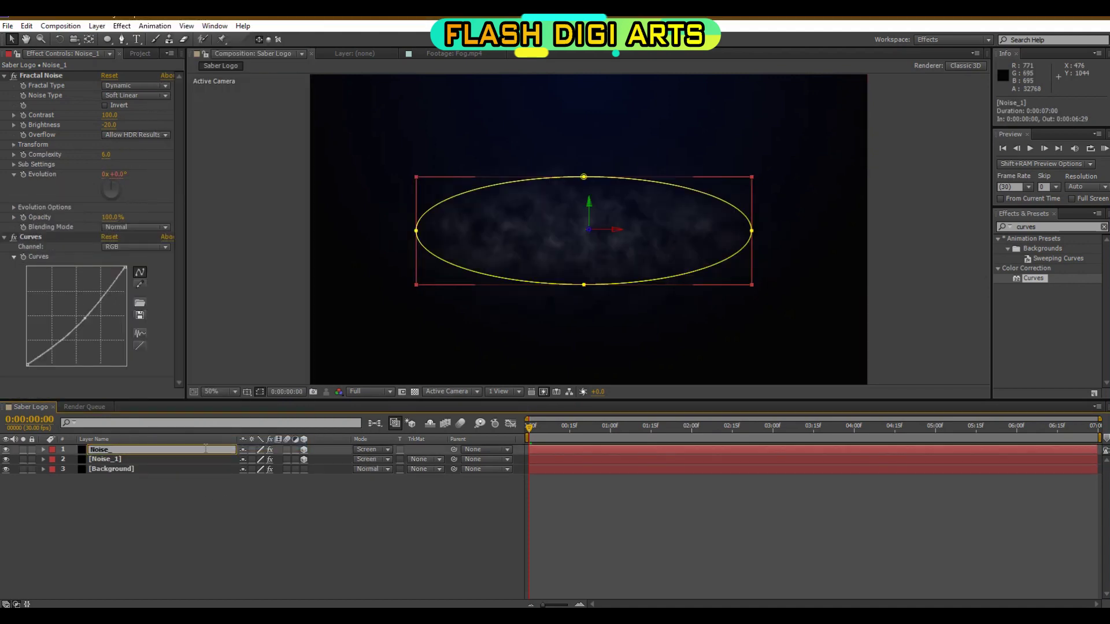
pyautogui.write('2')
pyautogui.press('Return')
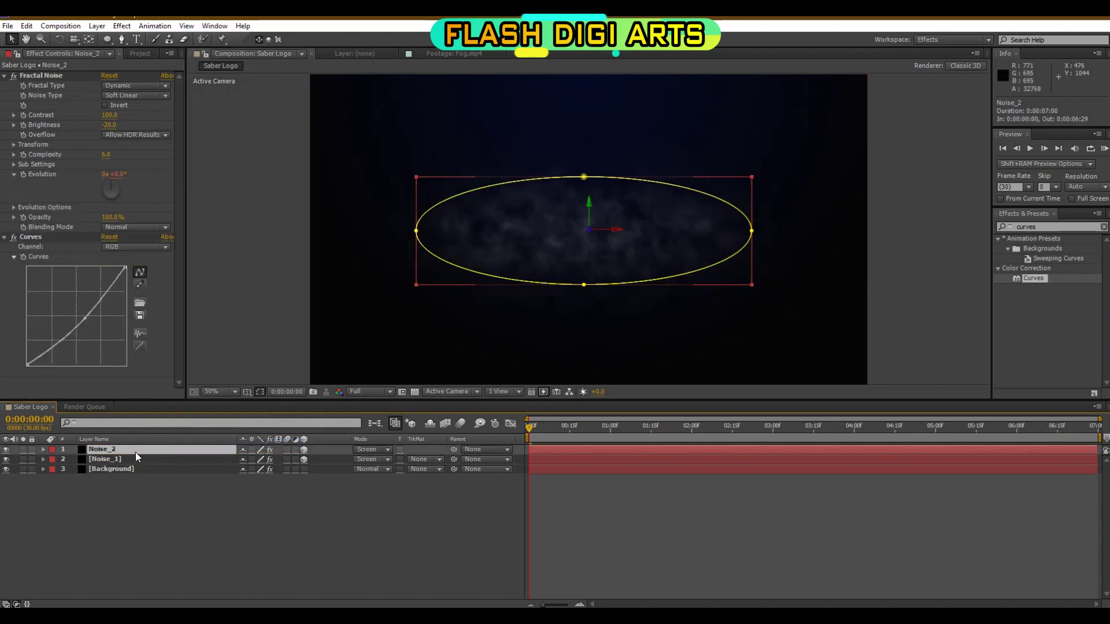
# Step: Duplicate again as Noise_3 and delete its Mask 1 so fog fills the frame
pyautogui.hotkey('ctrl', 'd')
pyautogui.click(44, 449)
pyautogui.click(53, 459)
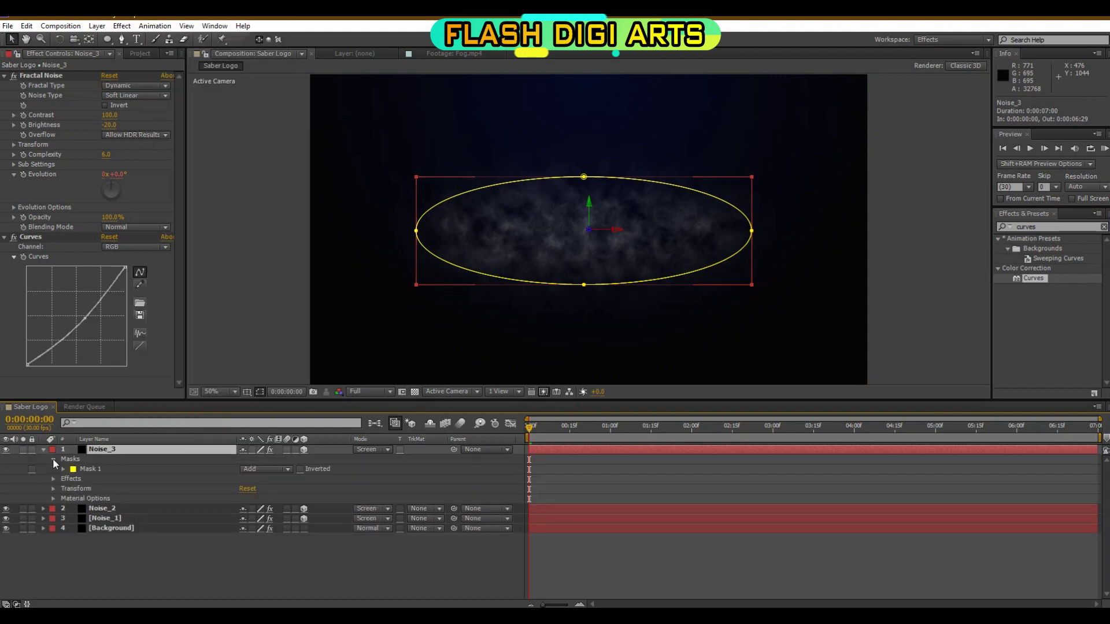
pyautogui.click(112, 468)
pyautogui.press('Delete')
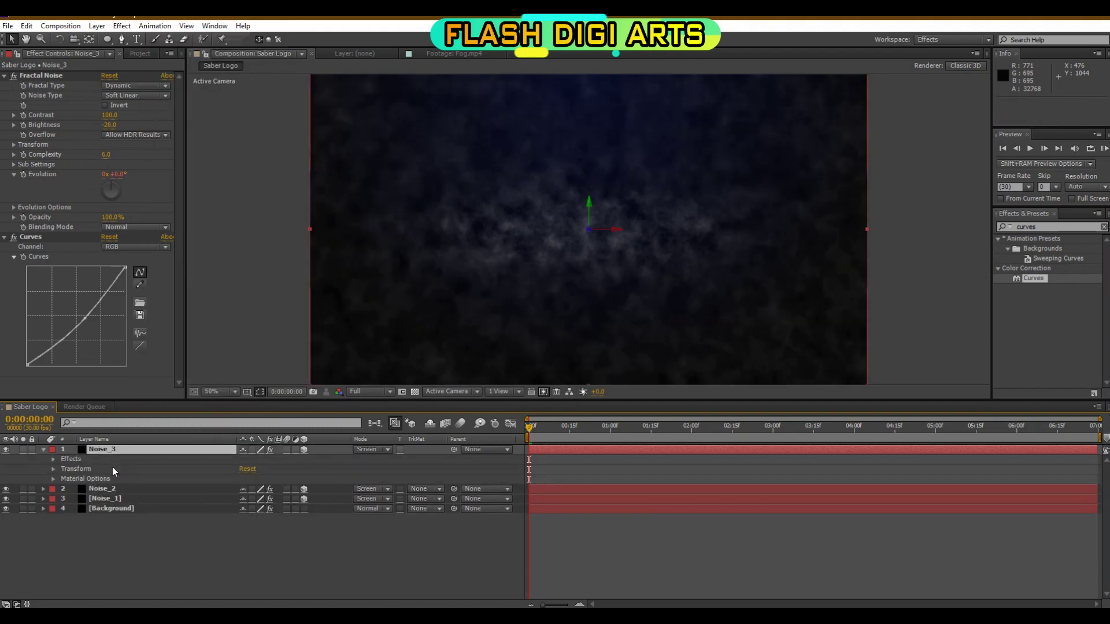
# Step: Set Noise_3's fractal contrast to 130 and brightness to -2
pyautogui.click(109, 115)
pyautogui.write('130')
pyautogui.press('Return')
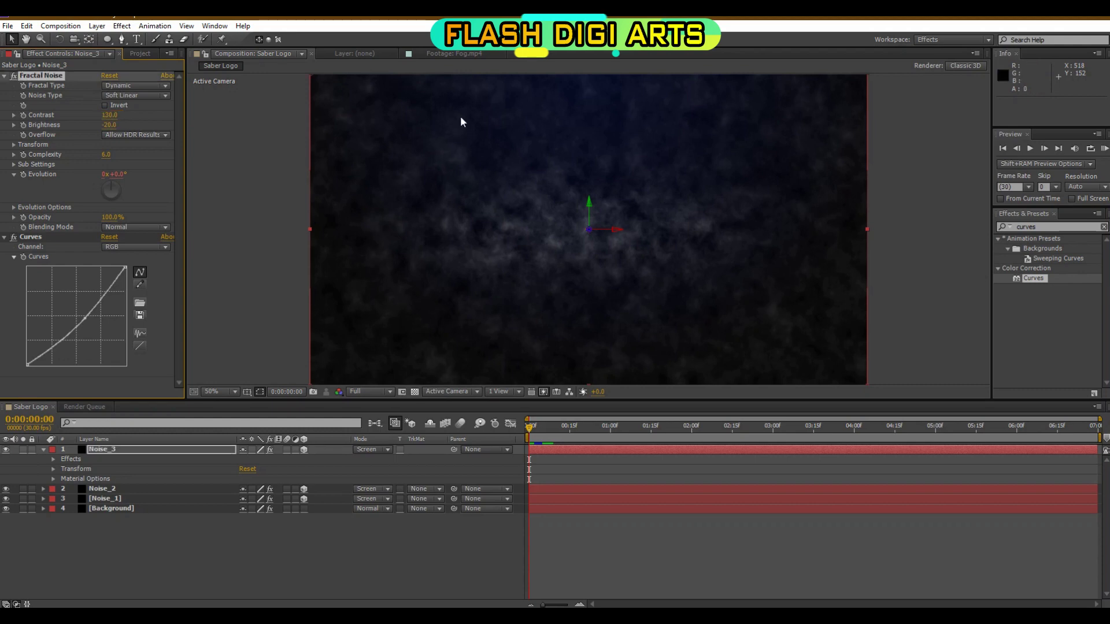
pyautogui.write('-2')
pyautogui.press('Return')
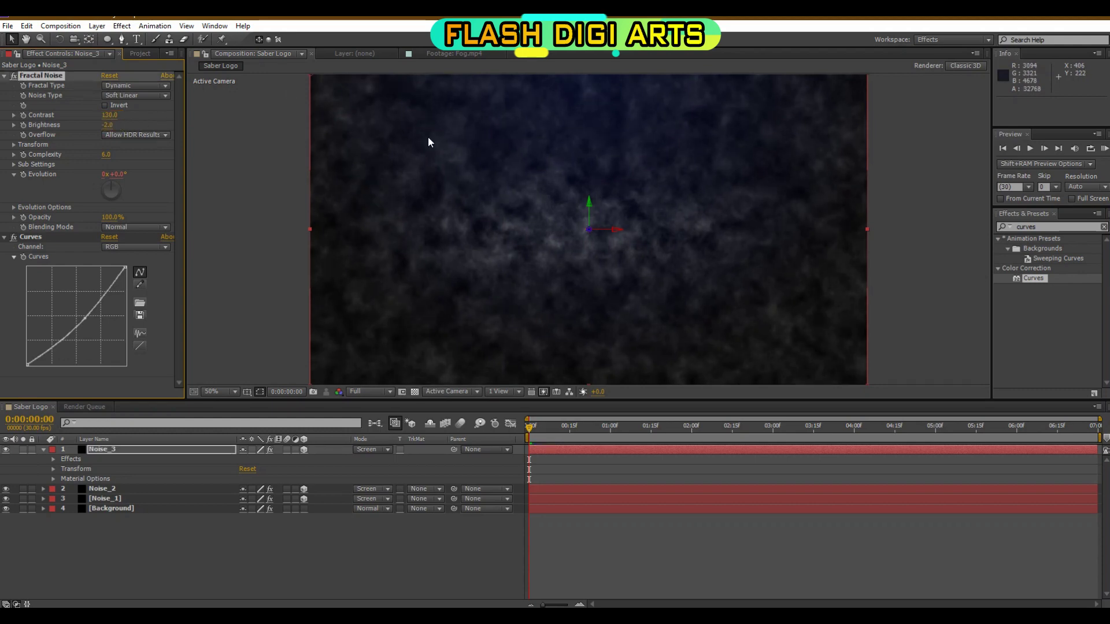
# Step: Set Noise_3's Fractal Noise scale to 170
pyautogui.click(30, 106)
pyautogui.click(14, 144)
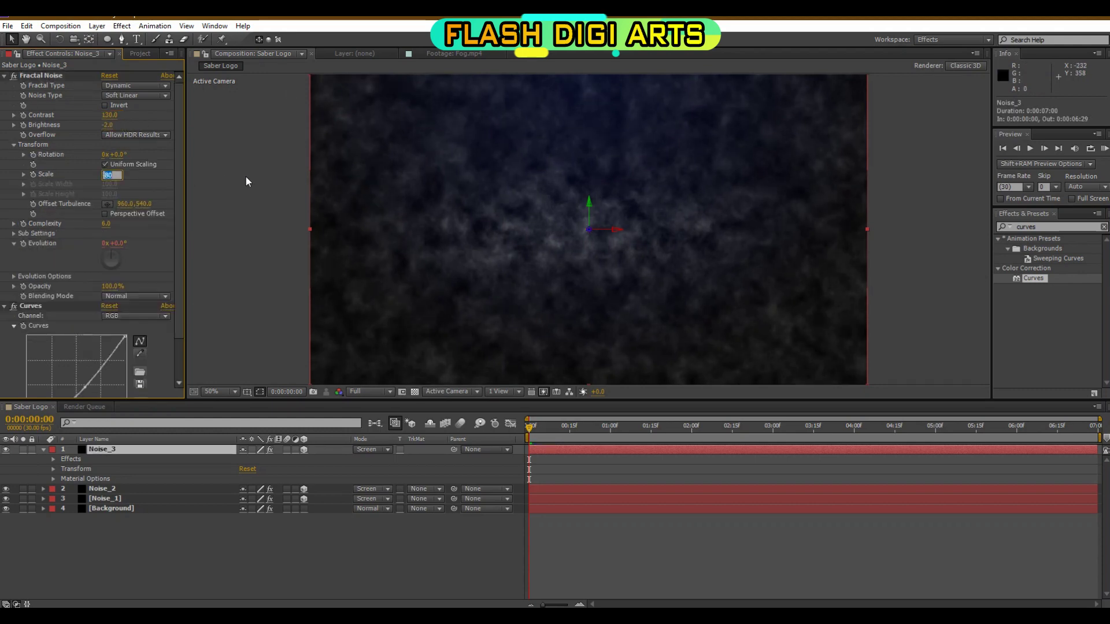
pyautogui.write('170')
pyautogui.press('Return')
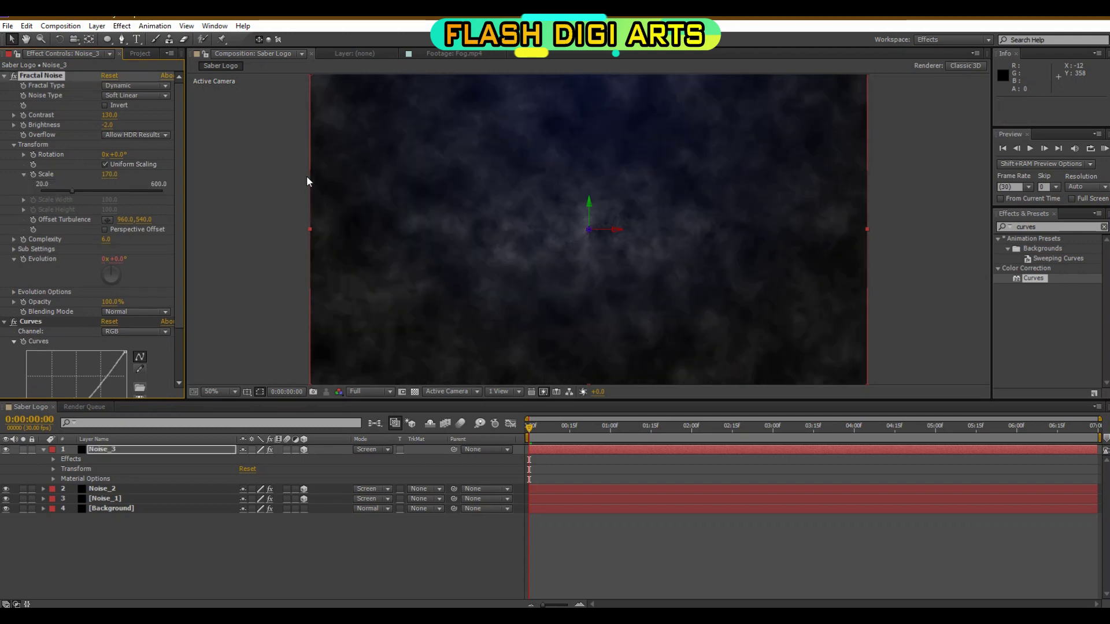
# Step: Draw two nested ellipse masks, feather them 200 px, and set inner Mask 2 to Subtract
pyautogui.press('q')
pyautogui.moveTo(793, 141); pyautogui.dragTo(372, 330)
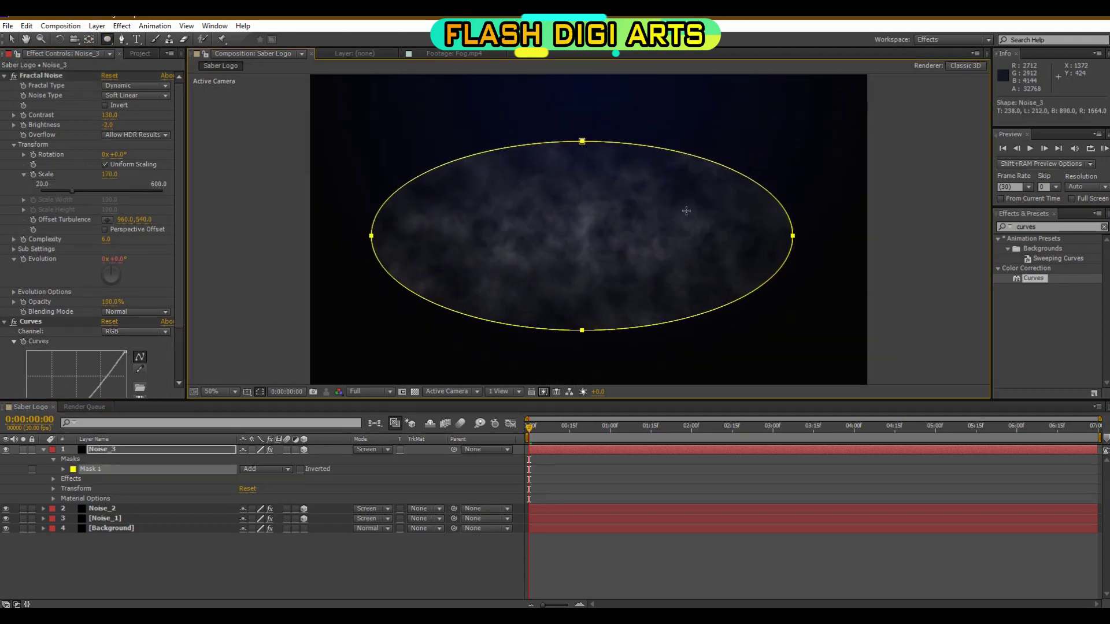
pyautogui.moveTo(708, 195); pyautogui.dragTo(446, 279)
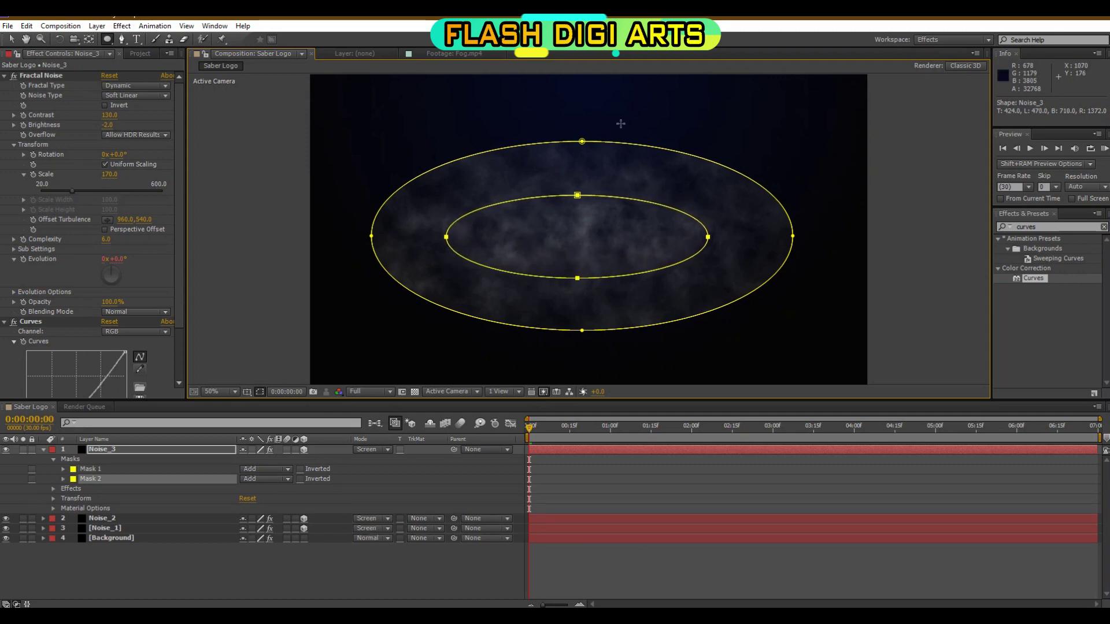
pyautogui.click(204, 469)
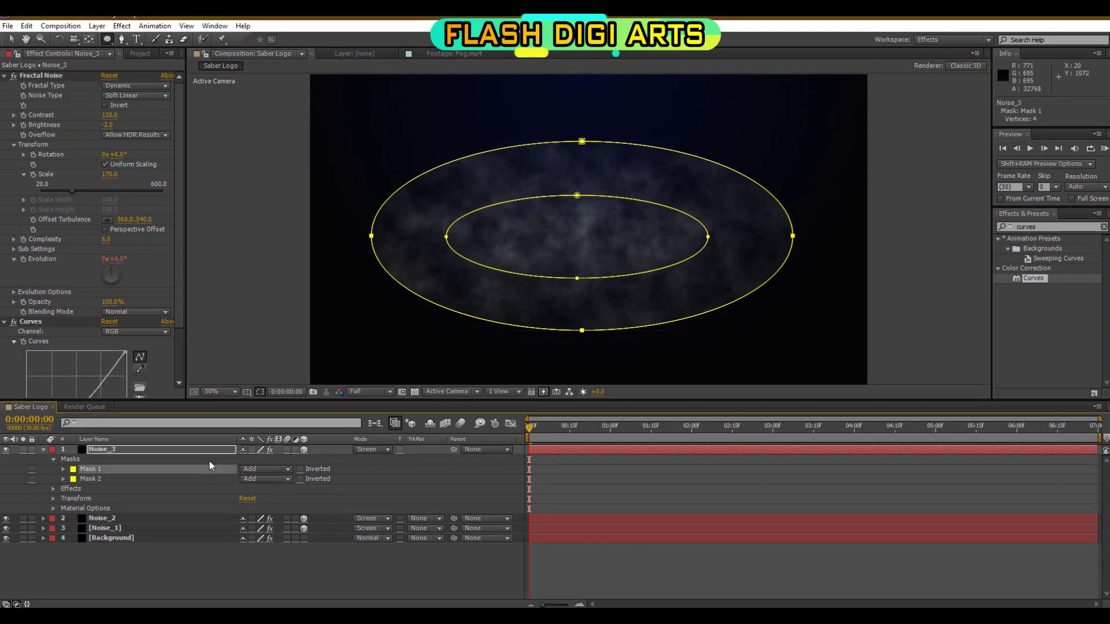
pyautogui.click(63, 469)
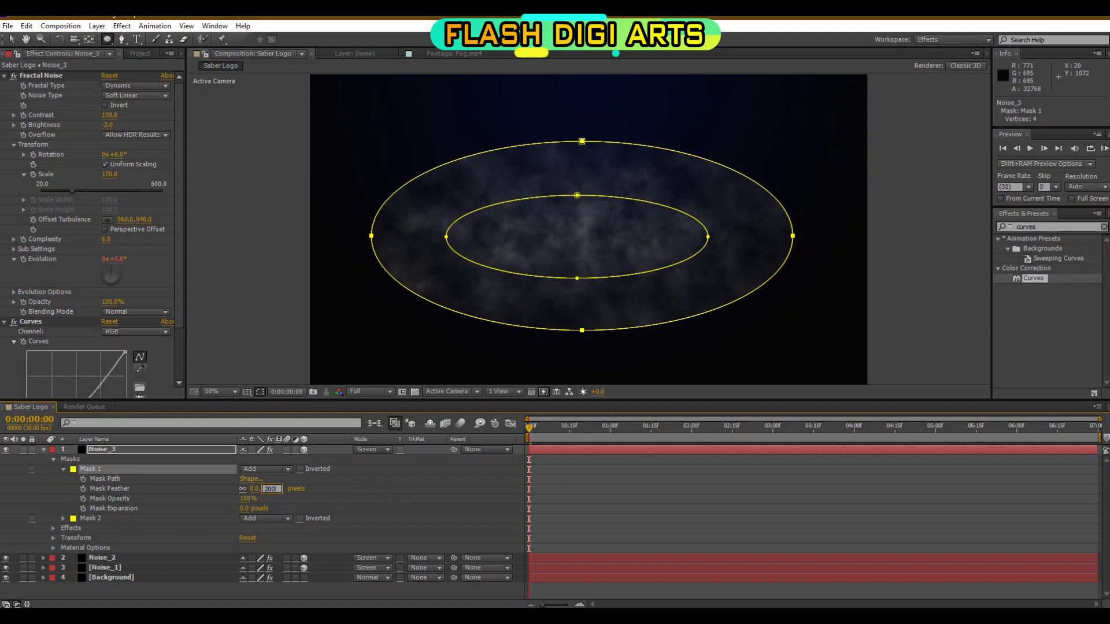
pyautogui.click(93, 518)
pyautogui.click(258, 517)
pyautogui.click(272, 456)
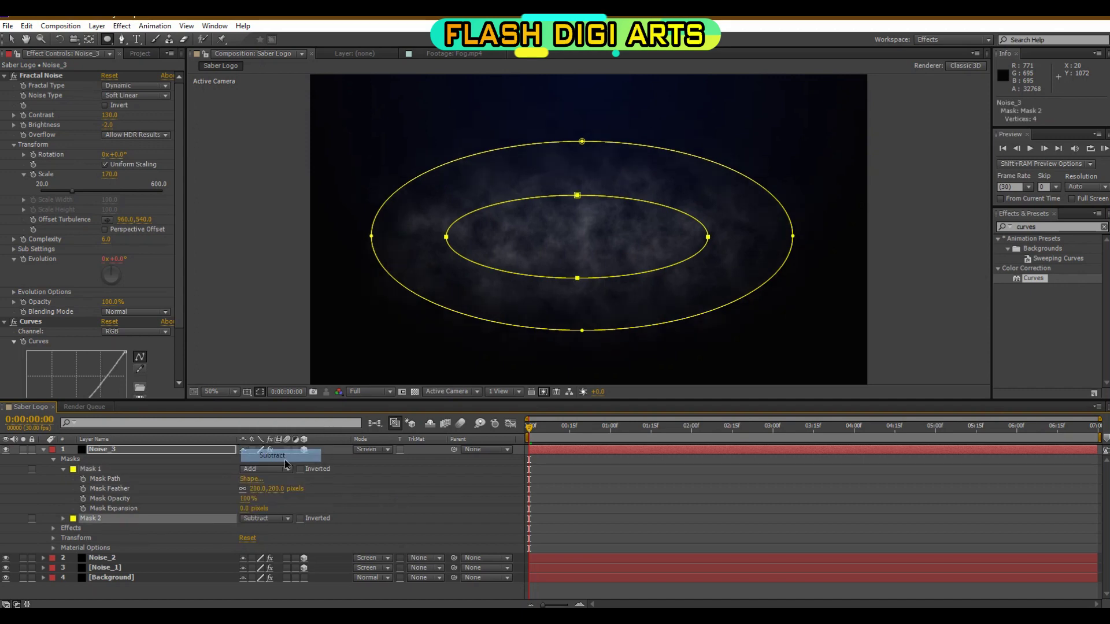
pyautogui.click(63, 518)
pyautogui.write('200')
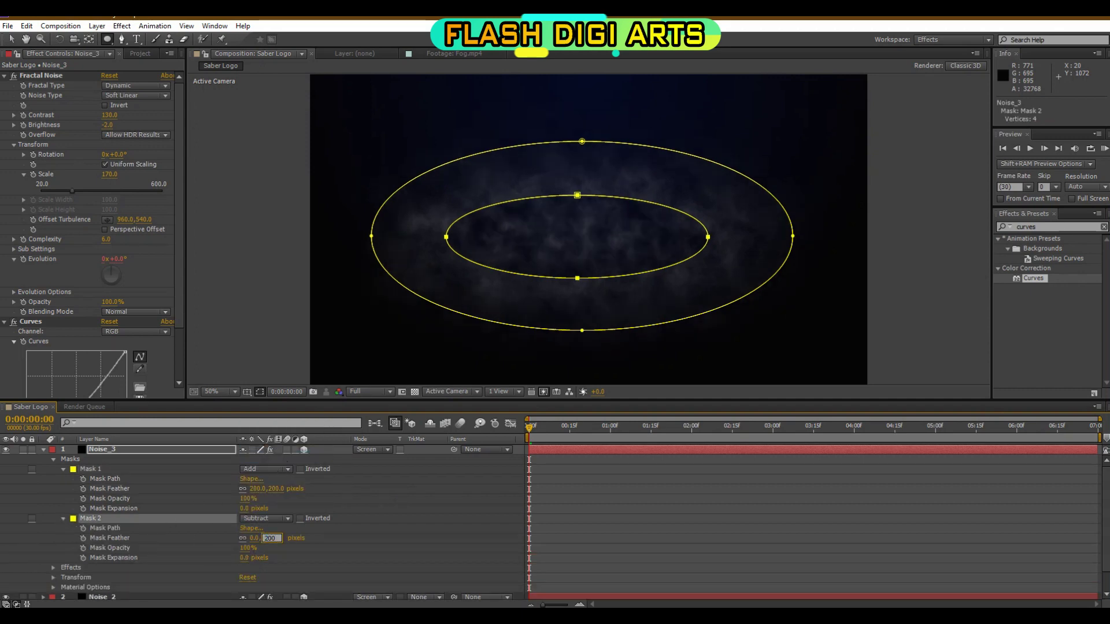
pyautogui.press('Return')
# Step: Apply the Tint effect to Noise_3
pyautogui.click(43, 449)
pyautogui.click(126, 449)
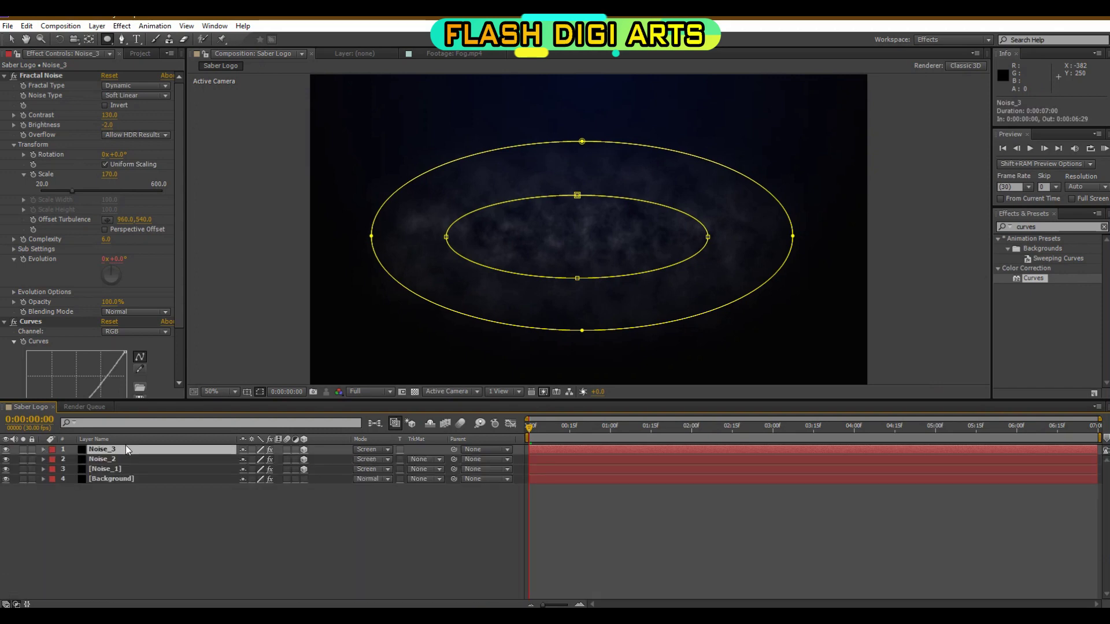
pyautogui.hotkey('ctrl', '5')
pyautogui.write('tint')
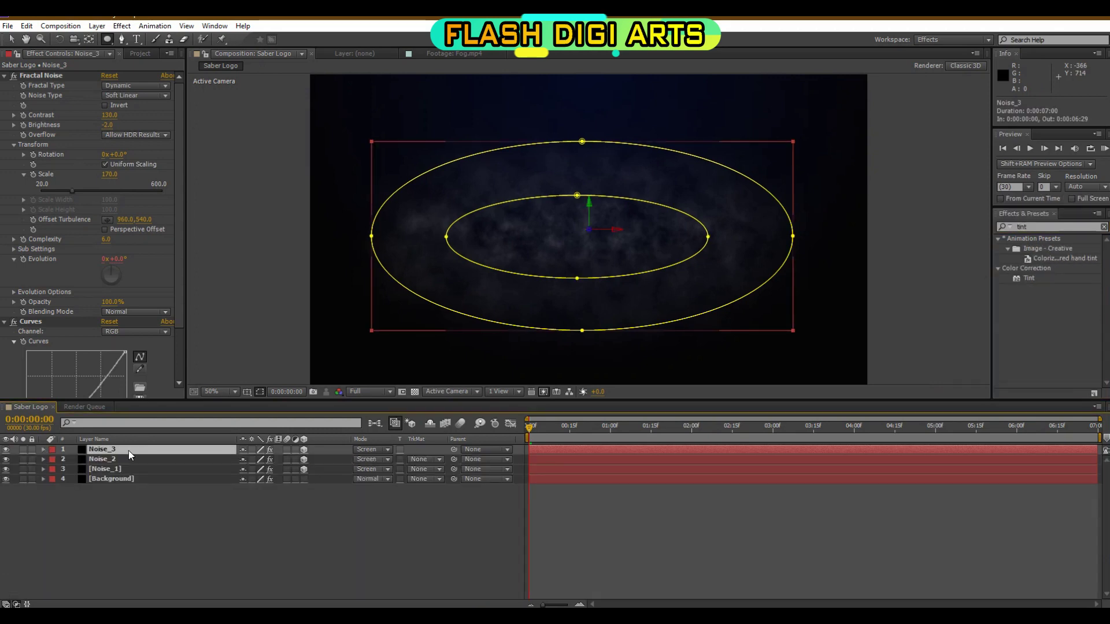
pyautogui.doubleClick(1028, 278)
pyautogui.click(5, 75)
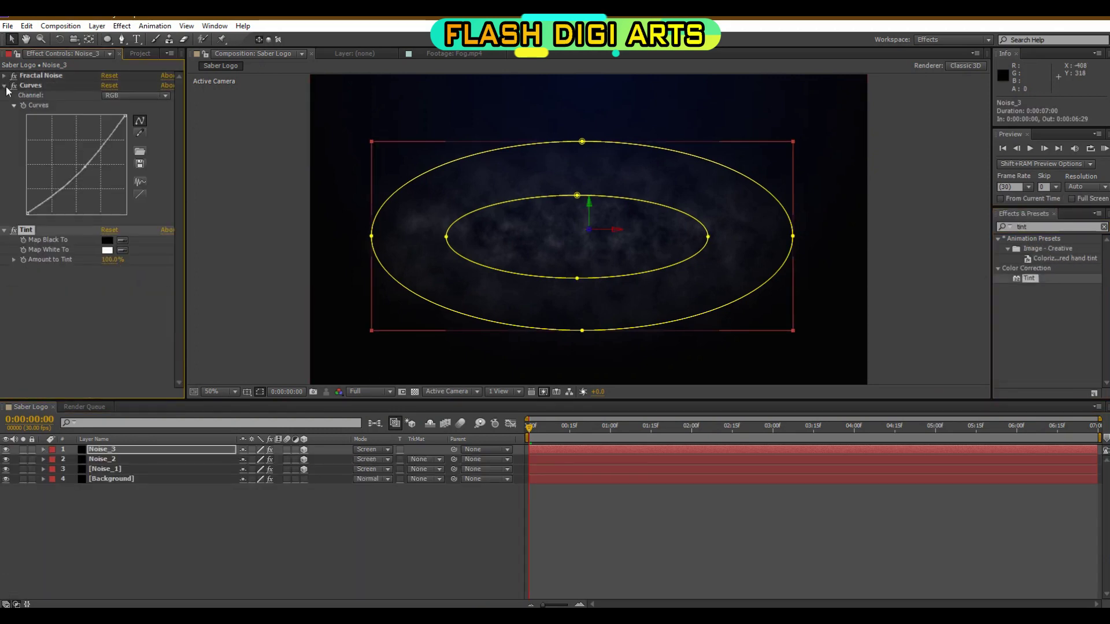
pyautogui.click(4, 85)
pyautogui.click(162, 450)
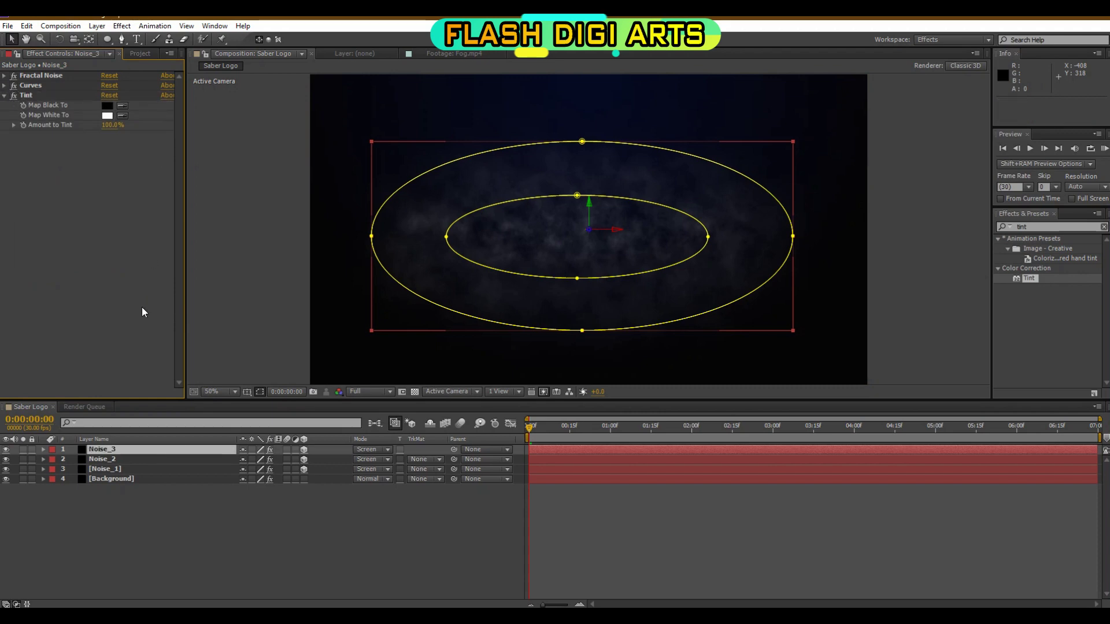
# Step: Set Noise_3's Z position to -896 and place wb copy.png above it
pyautogui.press('p')
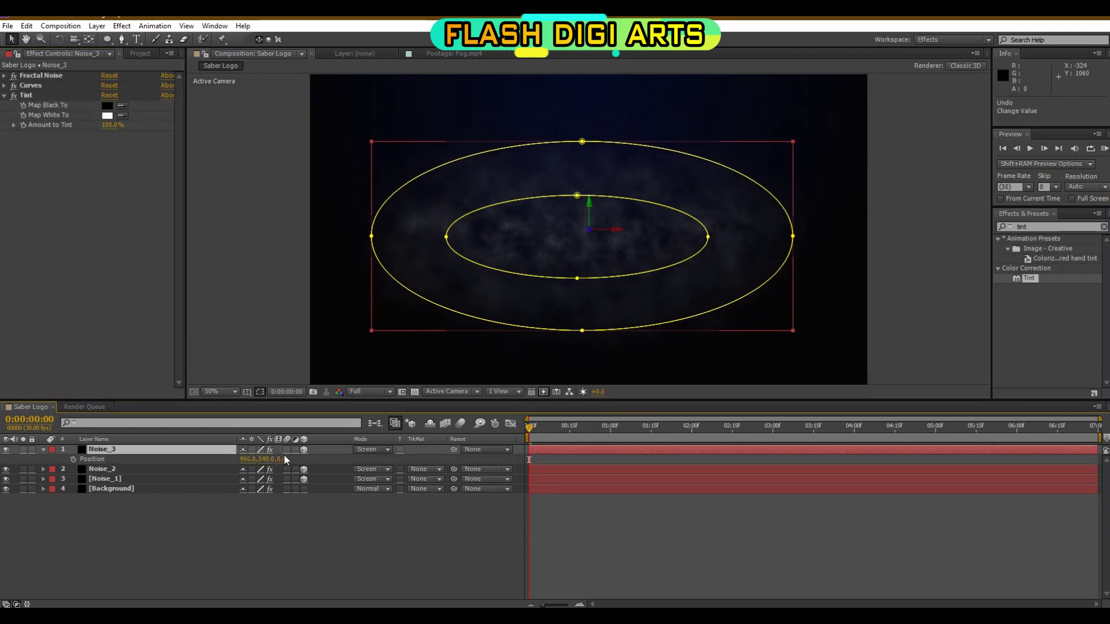
pyautogui.moveTo(280, 459); pyautogui.dragTo(121, 458)
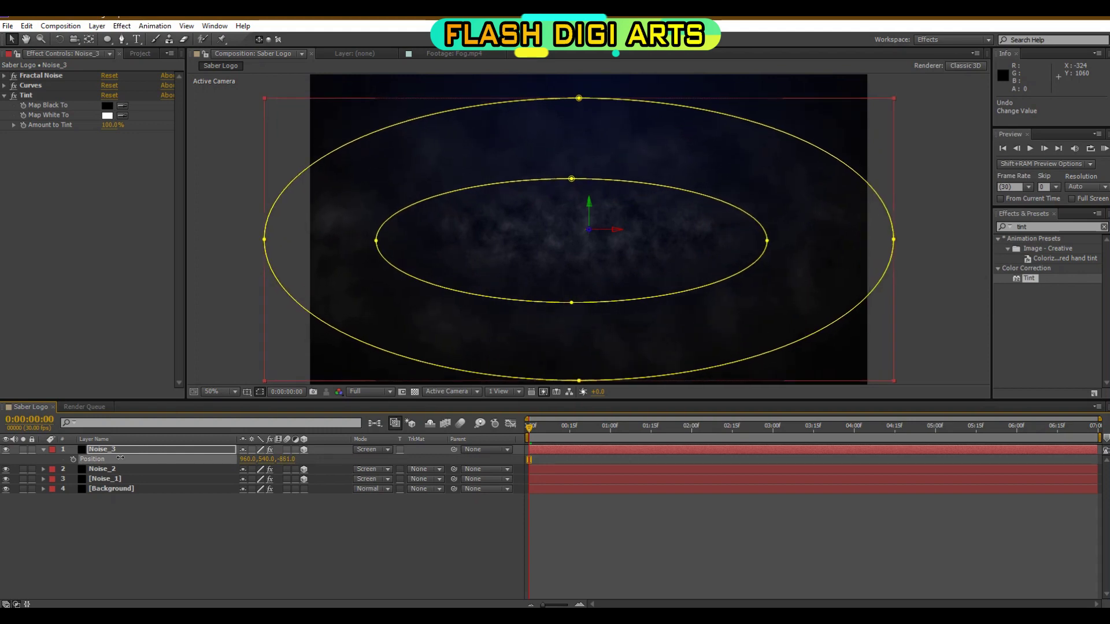
pyautogui.moveTo(288, 459); pyautogui.dragTo(272, 458)
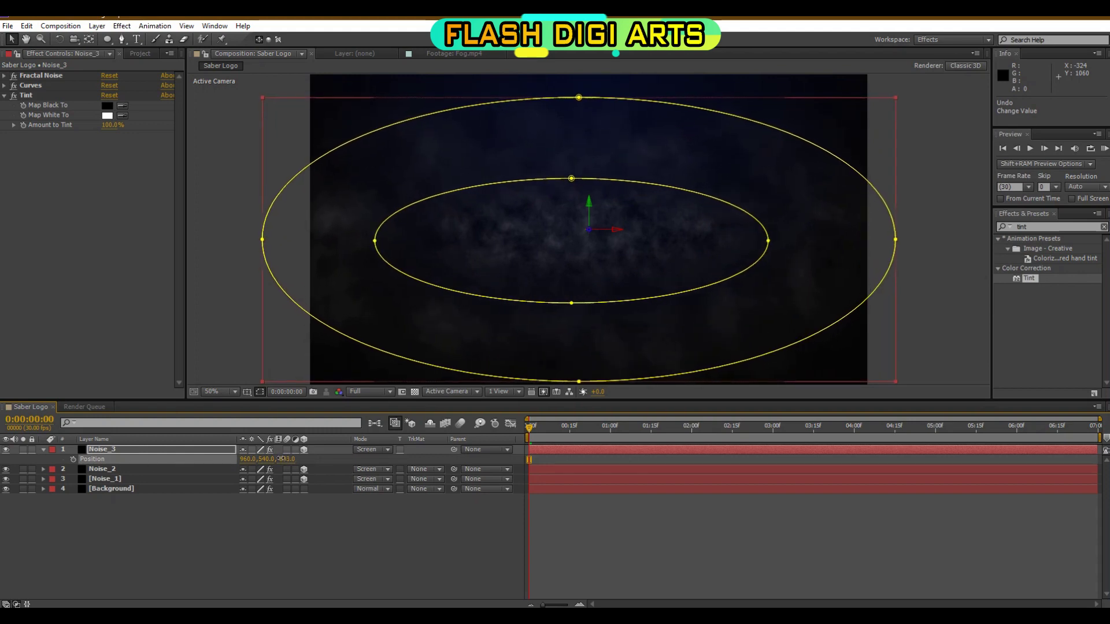
pyautogui.click(570, 286)
pyautogui.click(151, 57)
pyautogui.moveTo(64, 223); pyautogui.dragTo(164, 450)
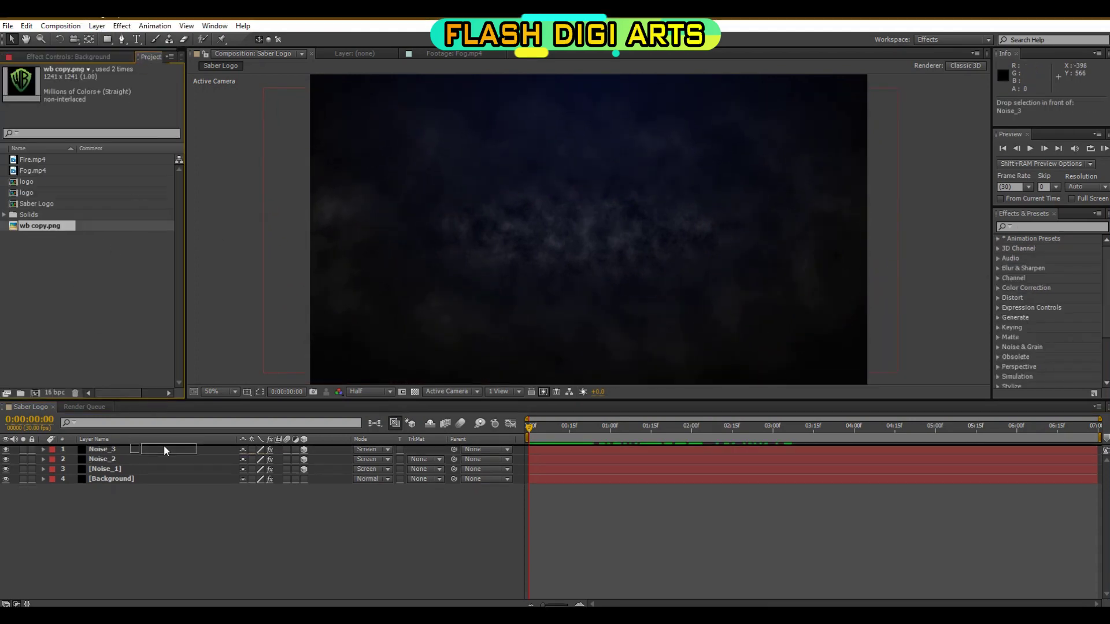
# Step: Scale the WB logo to 52% and pre-compose it as 'logo'
pyautogui.press('s')
pyautogui.moveTo(263, 459); pyautogui.dragTo(242, 481)
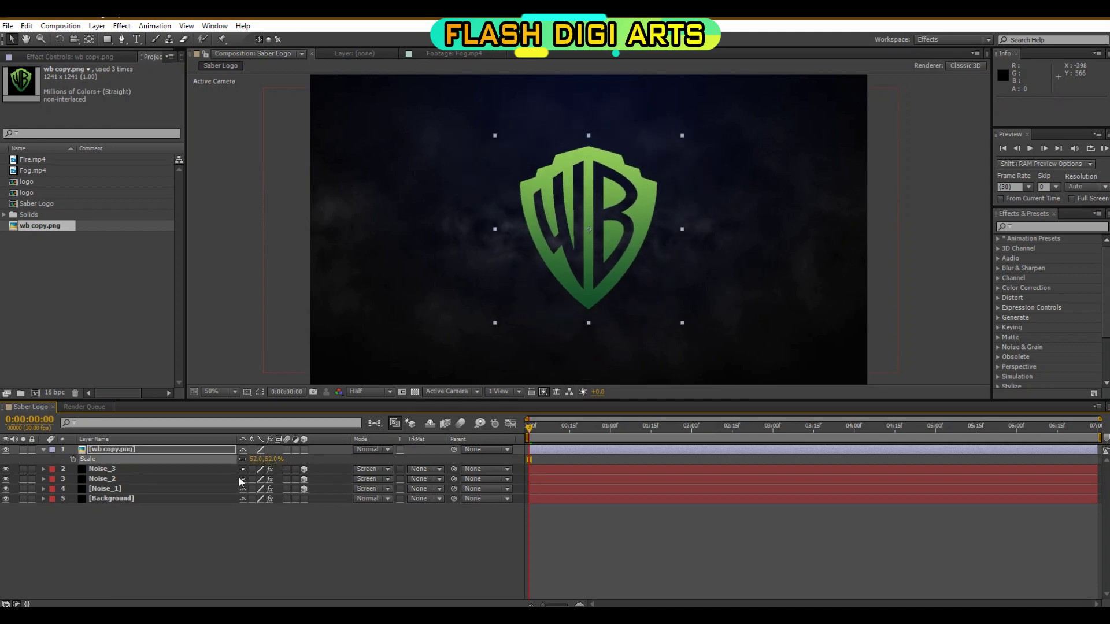
pyautogui.click(44, 449)
pyautogui.rightClick(118, 446)
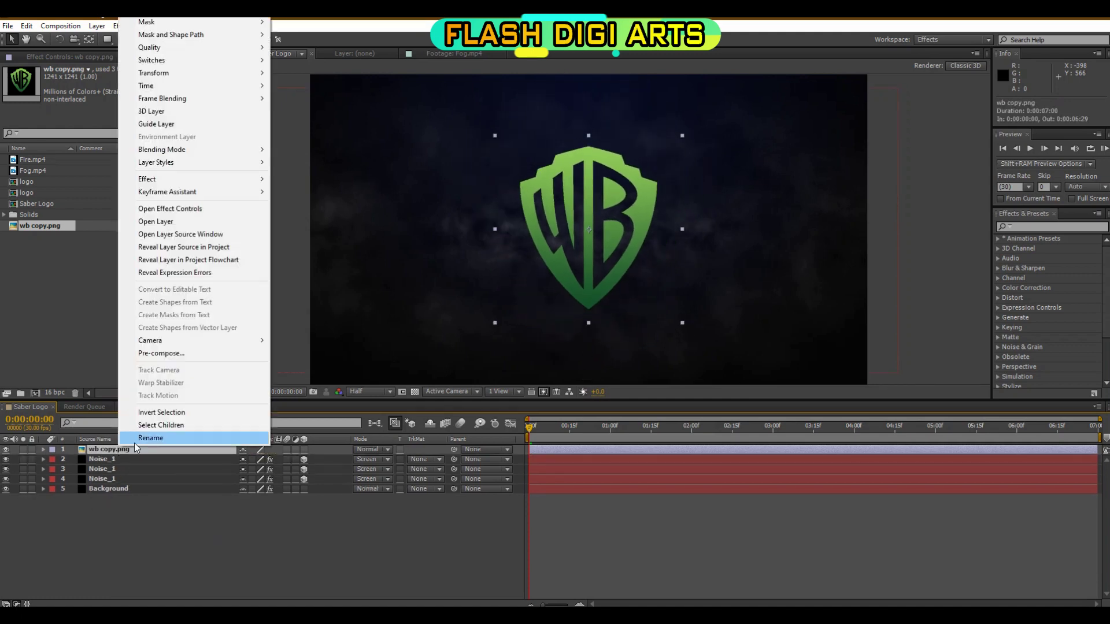
pyautogui.click(134, 443)
pyautogui.rightClick(143, 449)
pyautogui.click(167, 359)
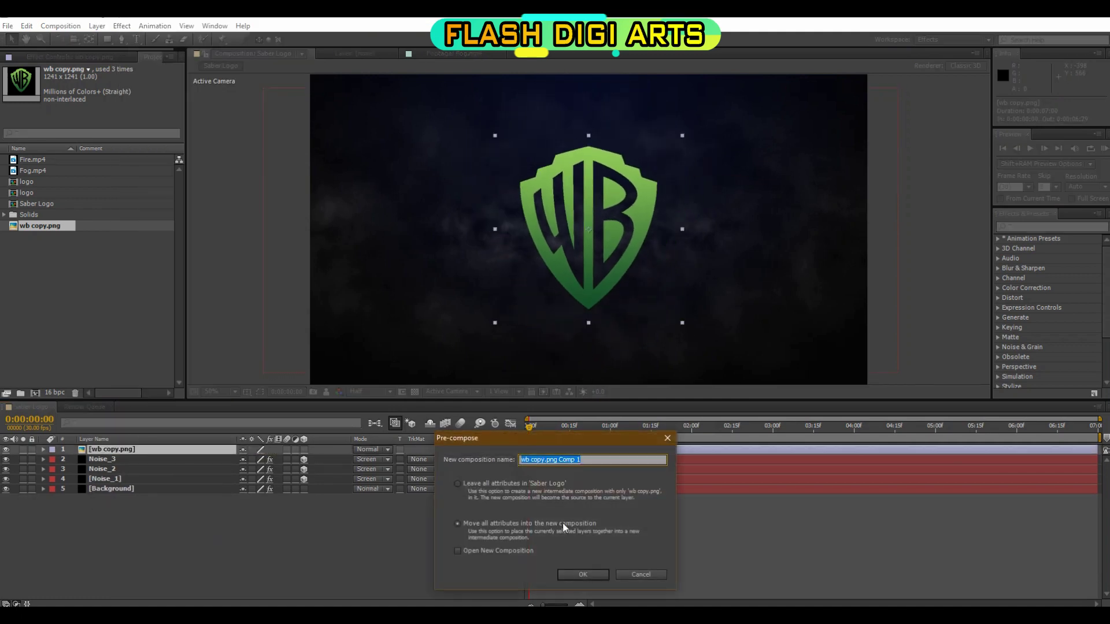
pyautogui.write('logo')
pyautogui.press('Return')
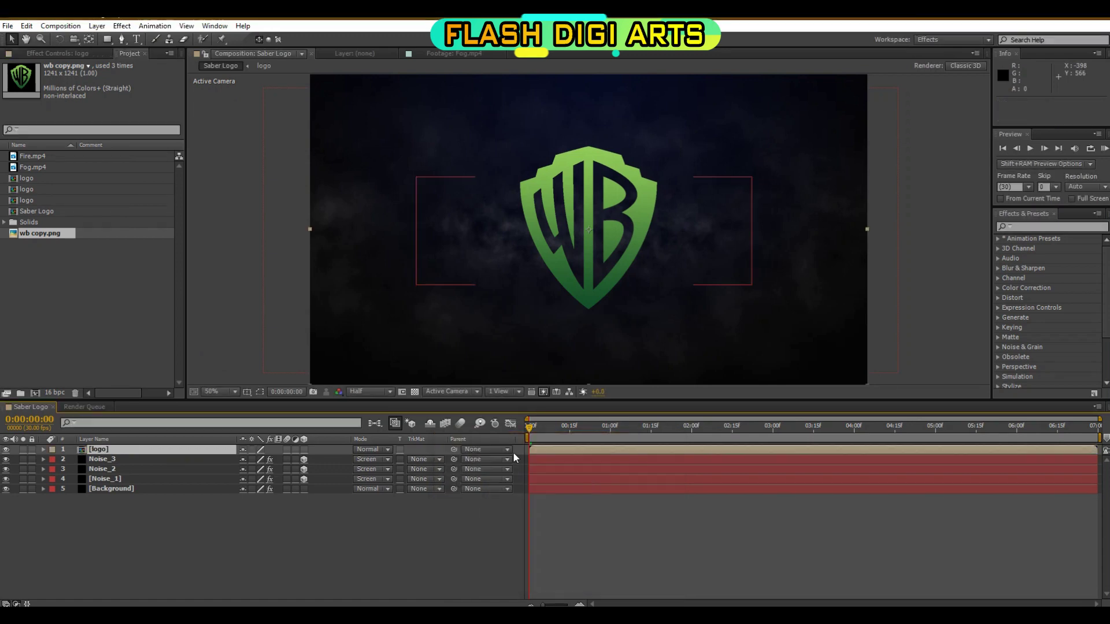
# Step: Auto-trace the logo layer's outline into mask paths
pyautogui.click(96, 26)
pyautogui.click(132, 435)
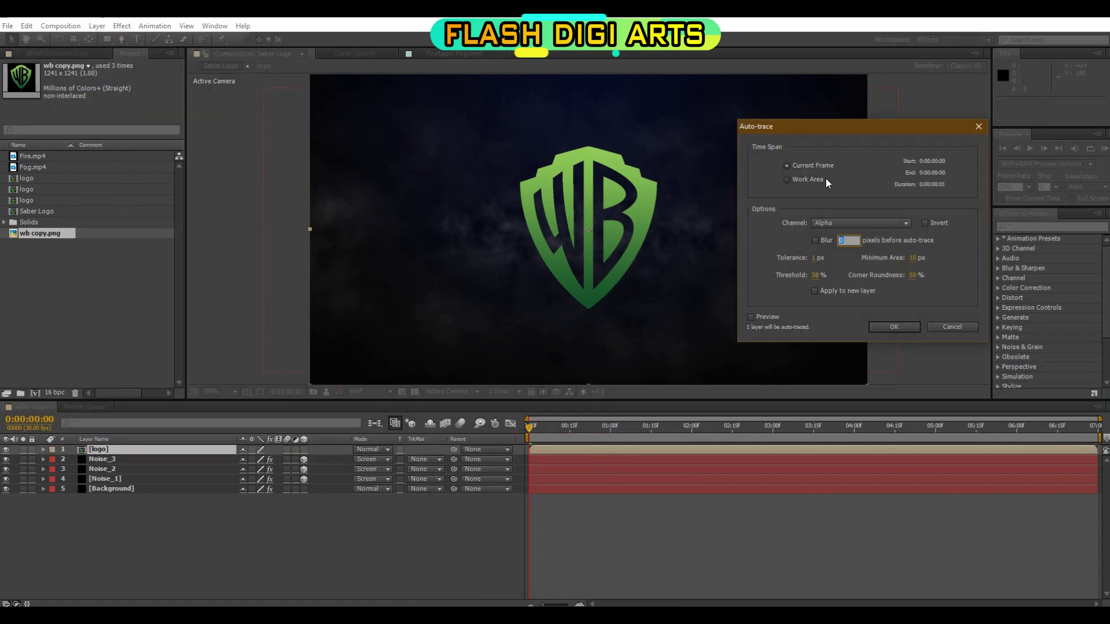
pyautogui.click(875, 325)
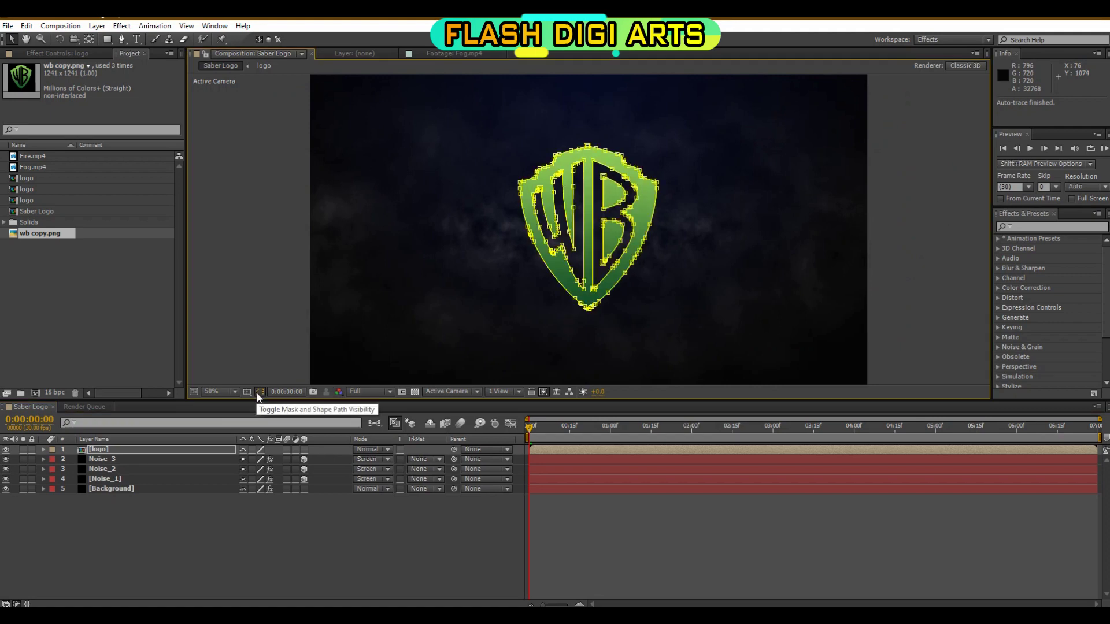
pyautogui.click(97, 26)
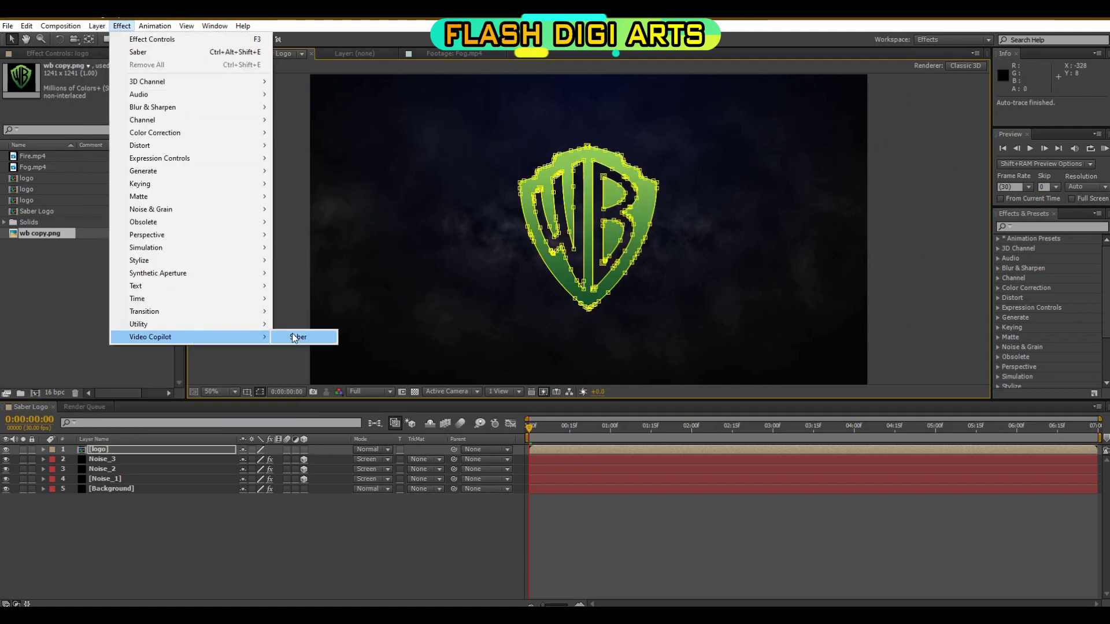
# Step: Apply Saber to the logo layer and choose the Portal preset
pyautogui.click(292, 333)
pyautogui.click(121, 86)
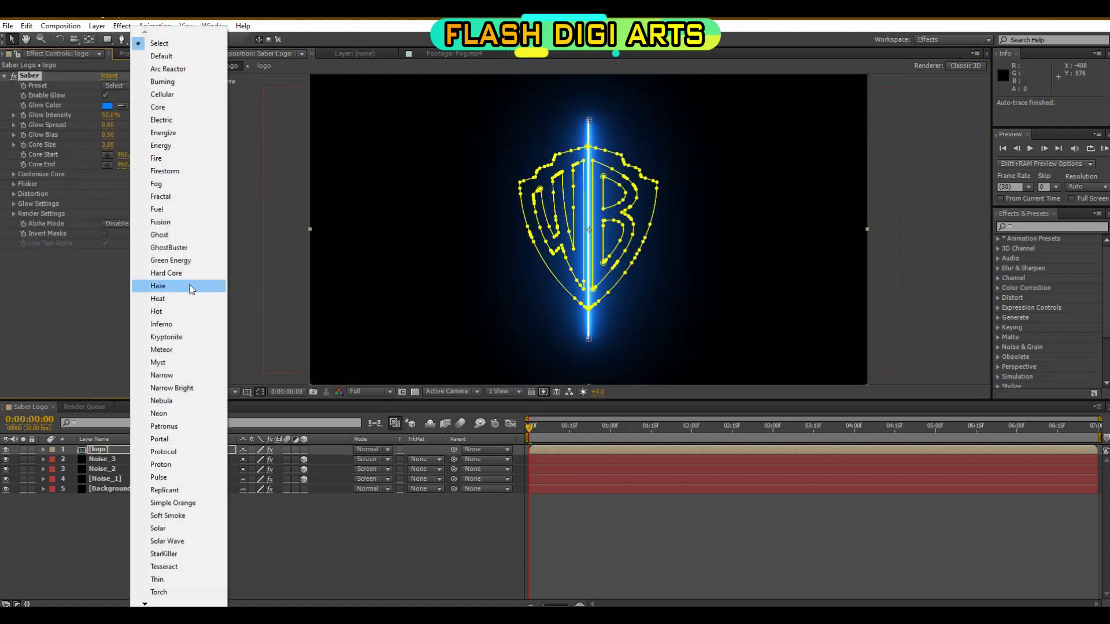
pyautogui.click(190, 455)
pyautogui.click(143, 86)
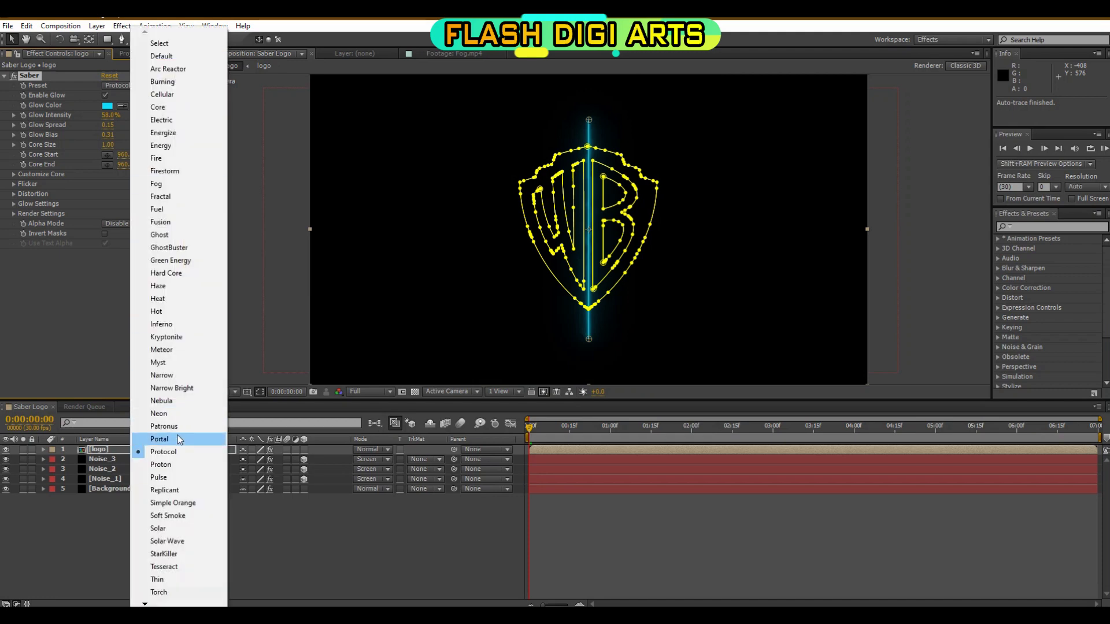
pyautogui.click(190, 438)
# Step: Set Saber's core type to Layer Masks and glow intensity to 175%
pyautogui.click(14, 174)
pyautogui.click(133, 184)
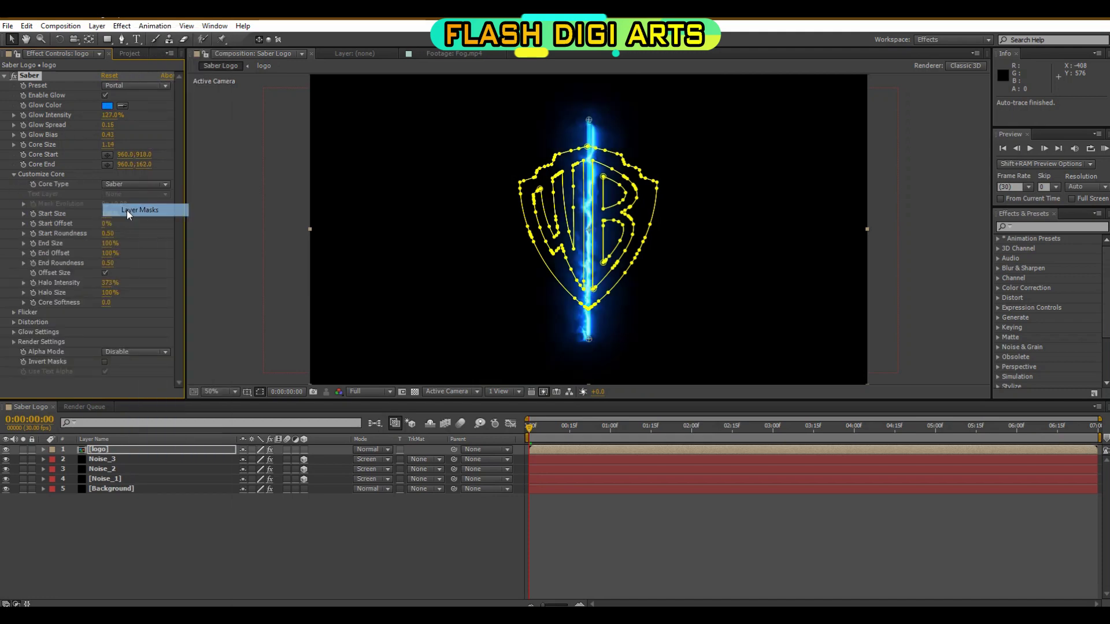
pyautogui.click(126, 211)
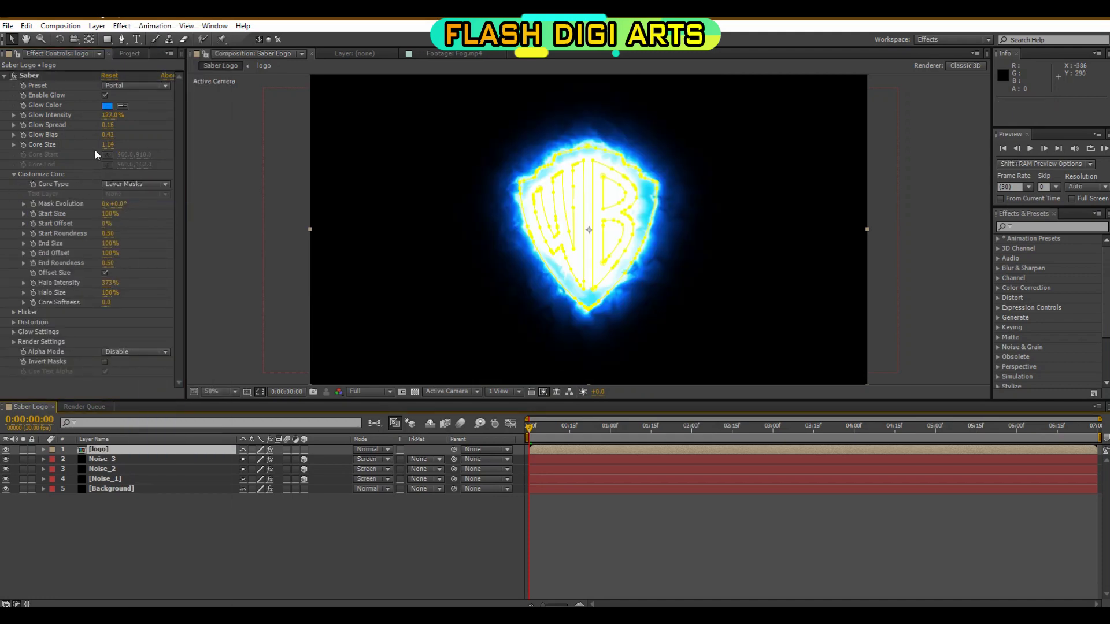
pyautogui.click(111, 115)
pyautogui.write('5')
pyautogui.press('Return')
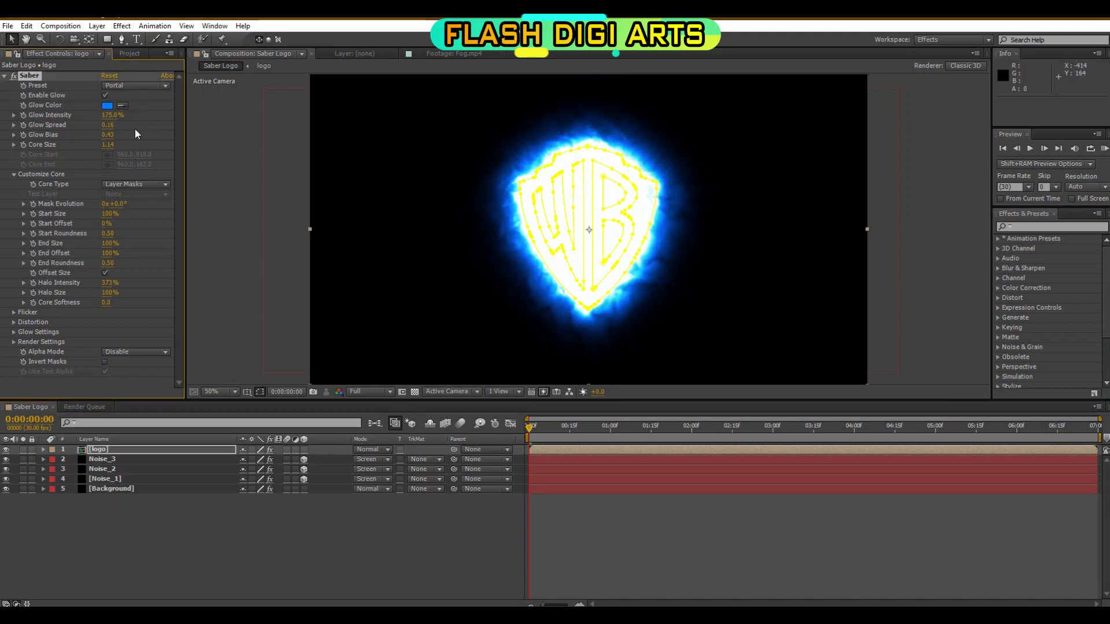
# Step: Thin the core size to 0.10 and make the glow colour orange F66E00
pyautogui.moveTo(108, 149); pyautogui.dragTo(102, 134)
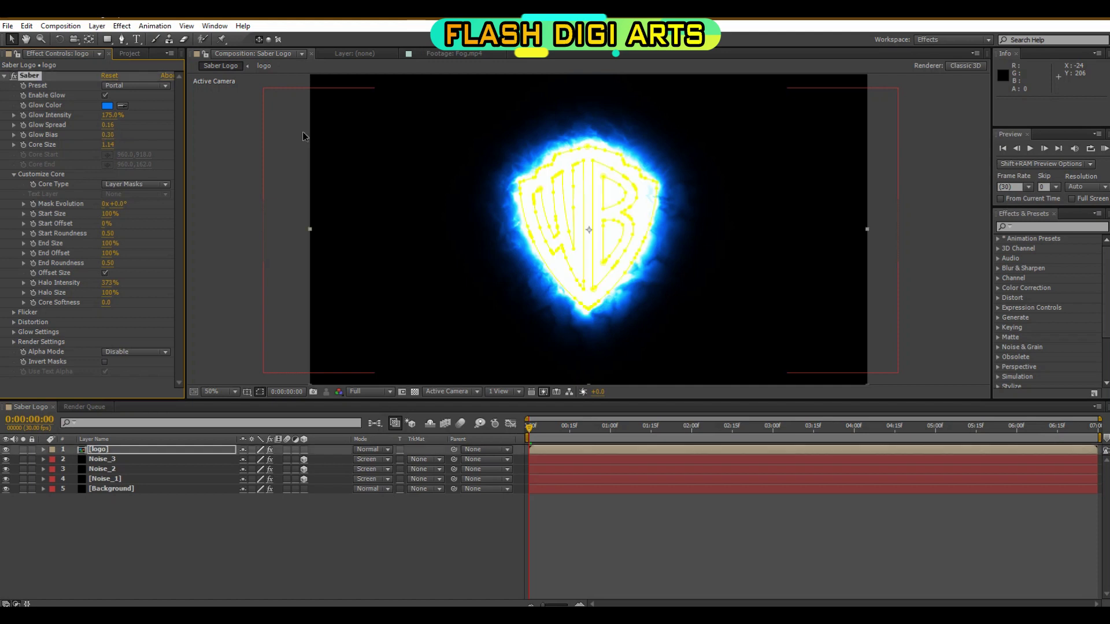
pyautogui.click(110, 144)
pyautogui.write('0.1')
pyautogui.press('Return')
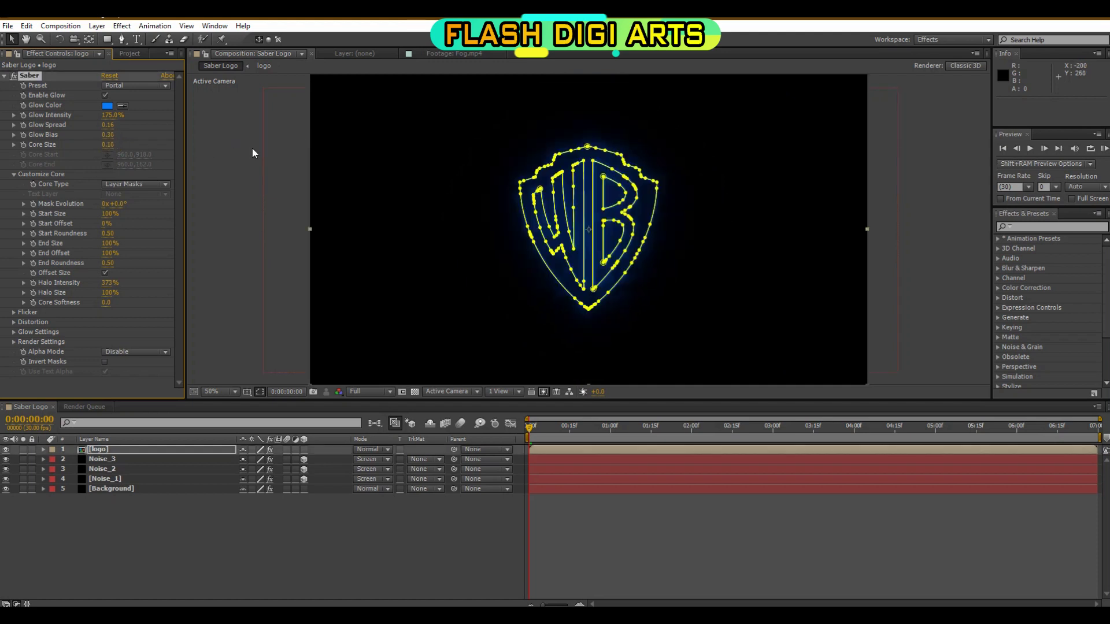
pyautogui.click(108, 106)
pyautogui.click(895, 334)
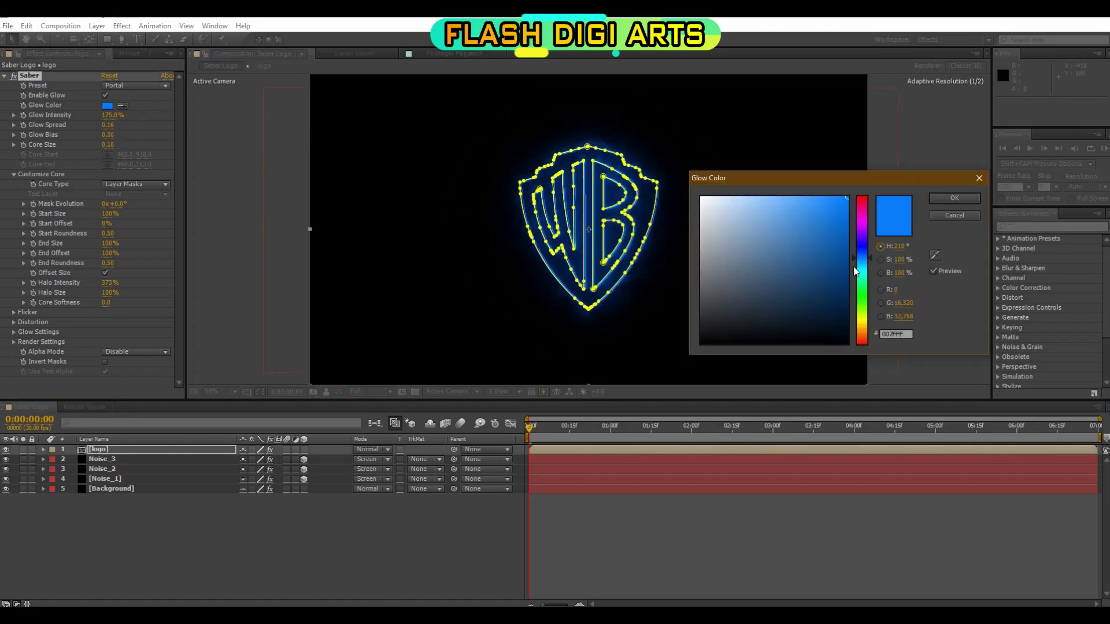
pyautogui.write('F66E00')
pyautogui.click(948, 198)
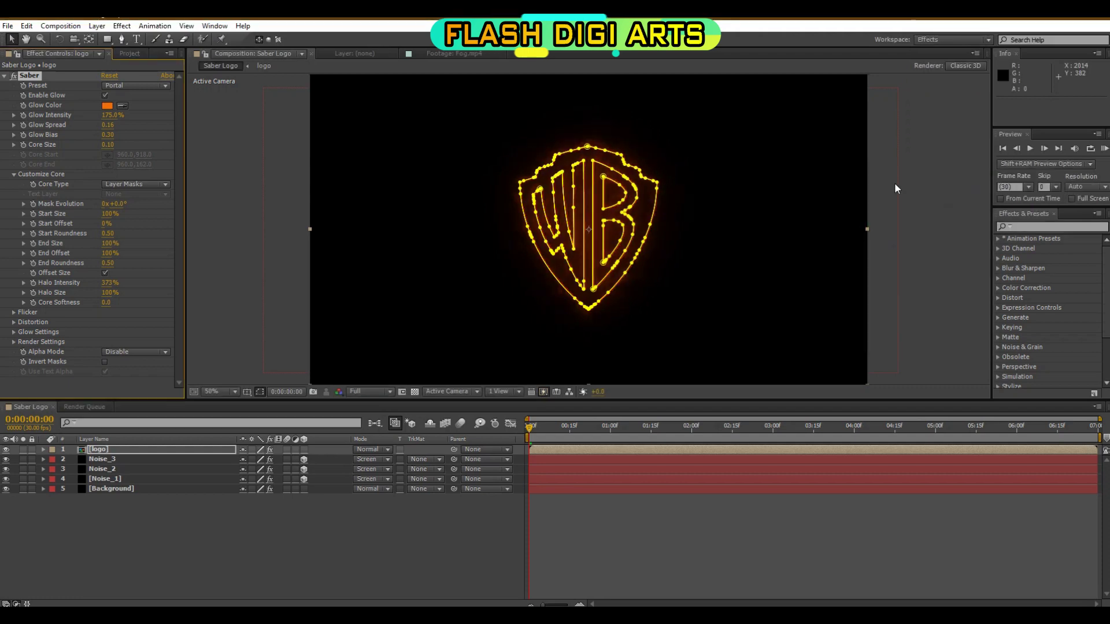
# Step: Set mask evolution to -57° and lower the preview resolution to Half
pyautogui.click(117, 204)
pyautogui.write('-57')
pyautogui.press('Return')
pyautogui.click(370, 391)
pyautogui.click(372, 432)
# Step: Keyframe Saber's Start Size at 0% on frame 0 and 200% at frame 5
pyautogui.click(364, 499)
pyautogui.press('=')
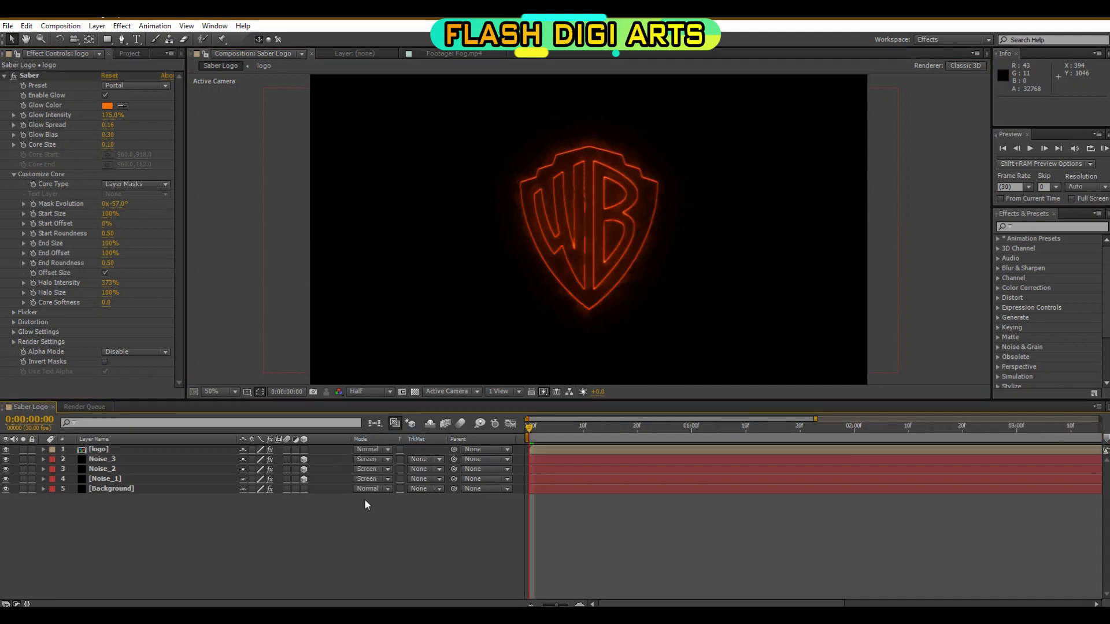
pyautogui.click(33, 213)
pyautogui.click(109, 213)
pyautogui.write('0')
pyautogui.press('Return')
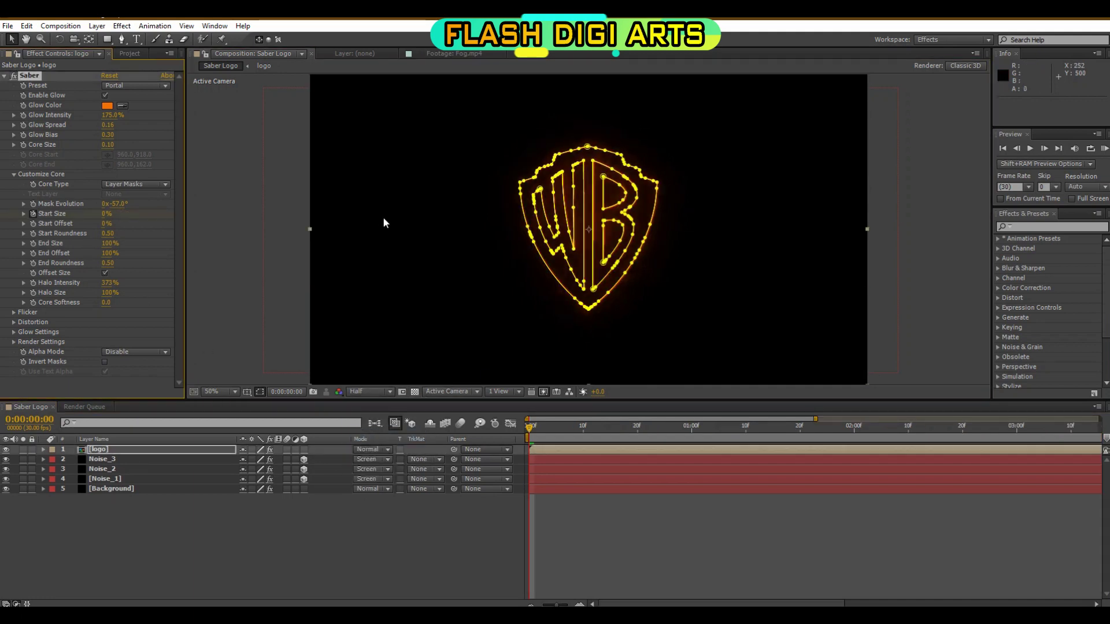
pyautogui.click(556, 428)
pyautogui.moveTo(107, 213); pyautogui.dragTo(136, 213)
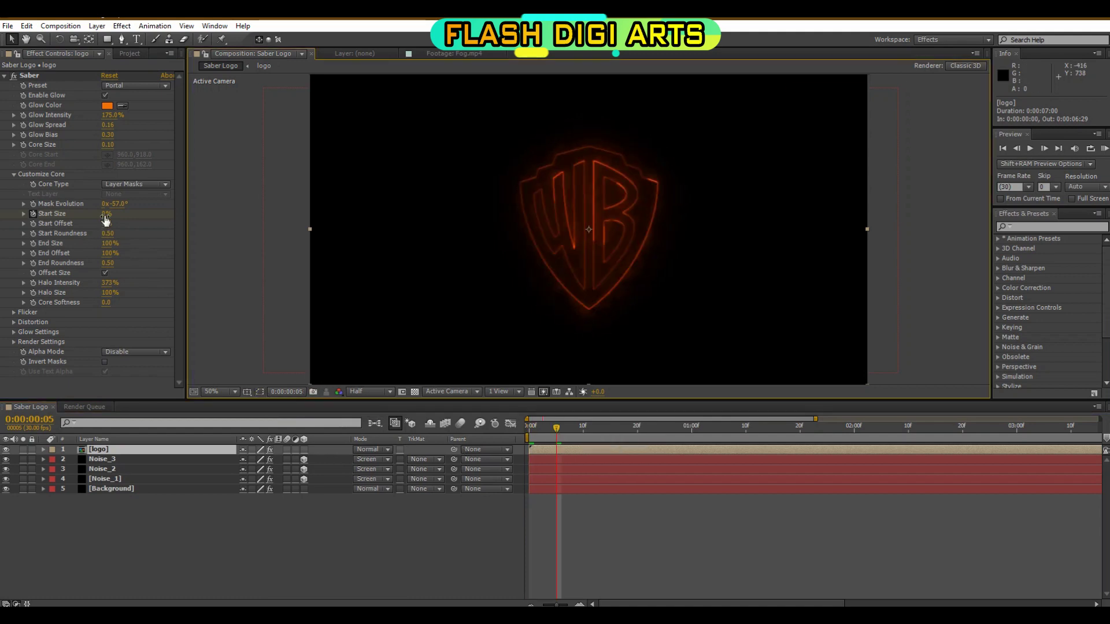
# Step: Hold Start Size with a keyframe at 1:16, then drop it to 0% at 2:00
pyautogui.press('e')
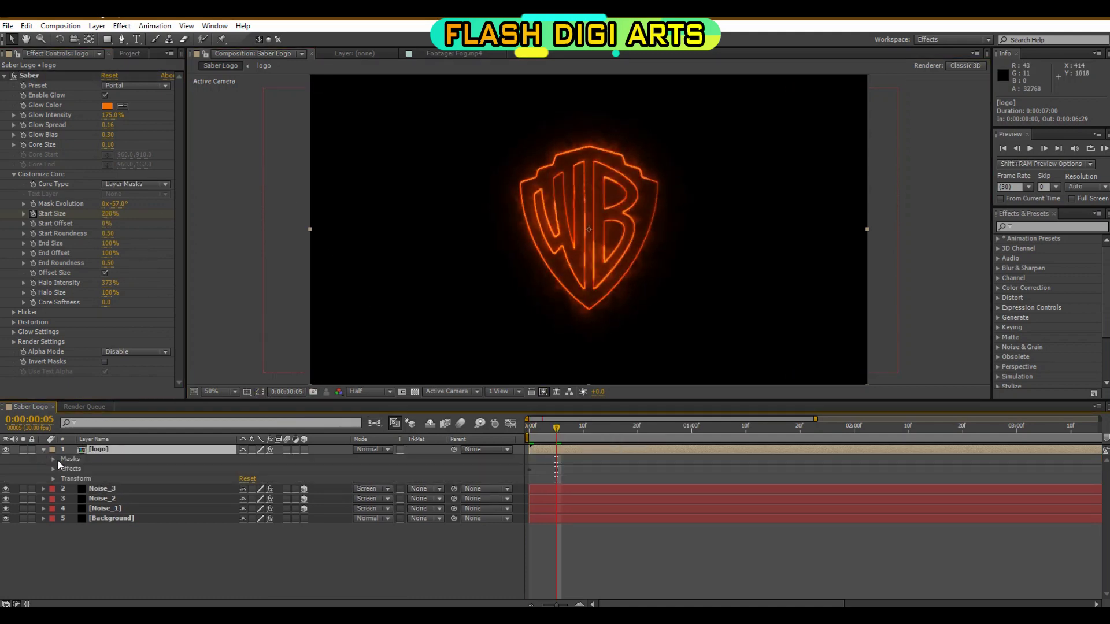
pyautogui.click(51, 469)
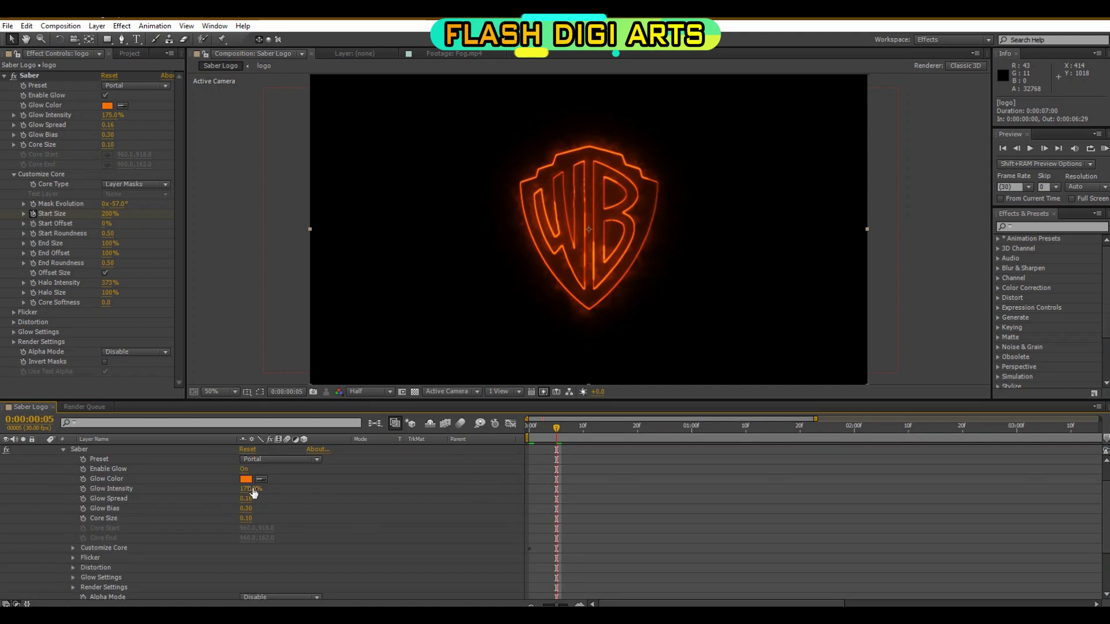
pyautogui.click(778, 426)
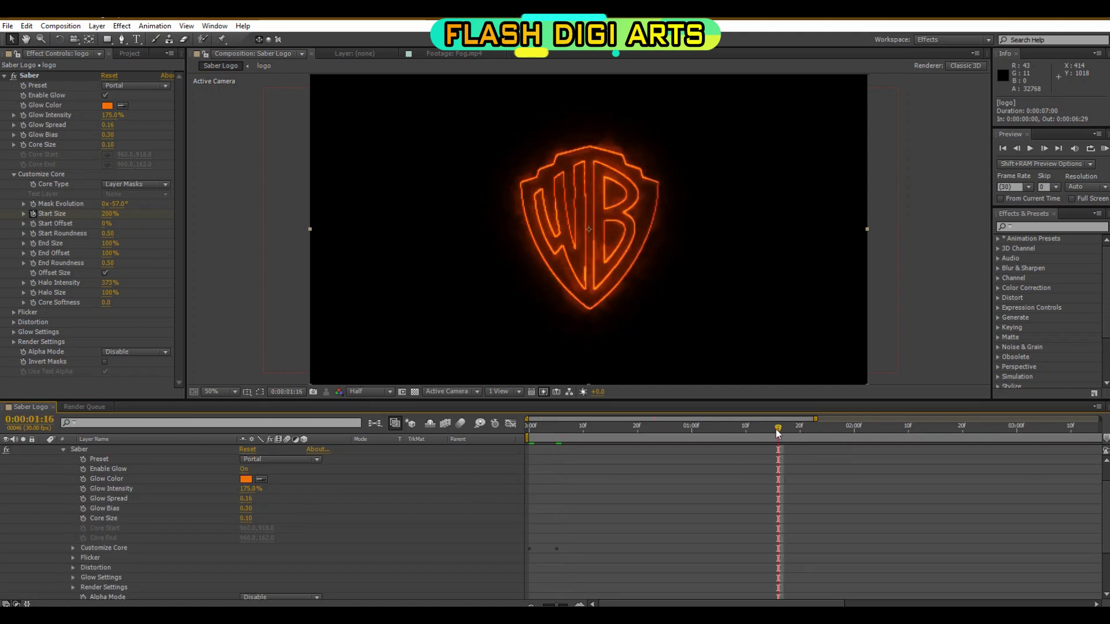
pyautogui.scroll(-2, 74, 488)
pyautogui.click(72, 487)
pyautogui.scroll(-1, 71, 487)
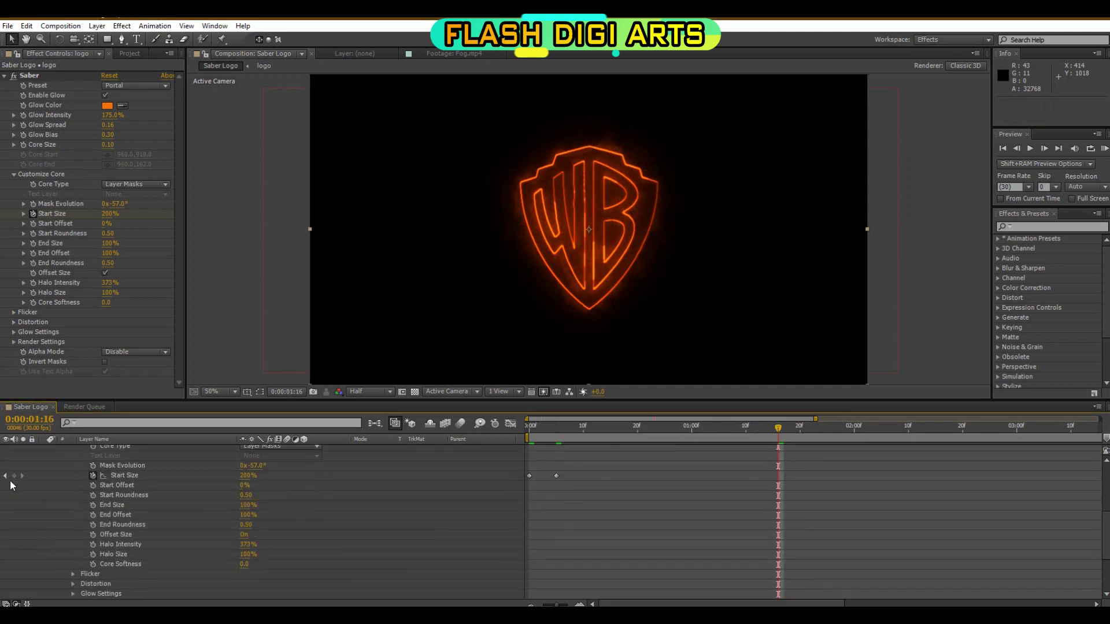
pyautogui.click(14, 475)
pyautogui.click(854, 429)
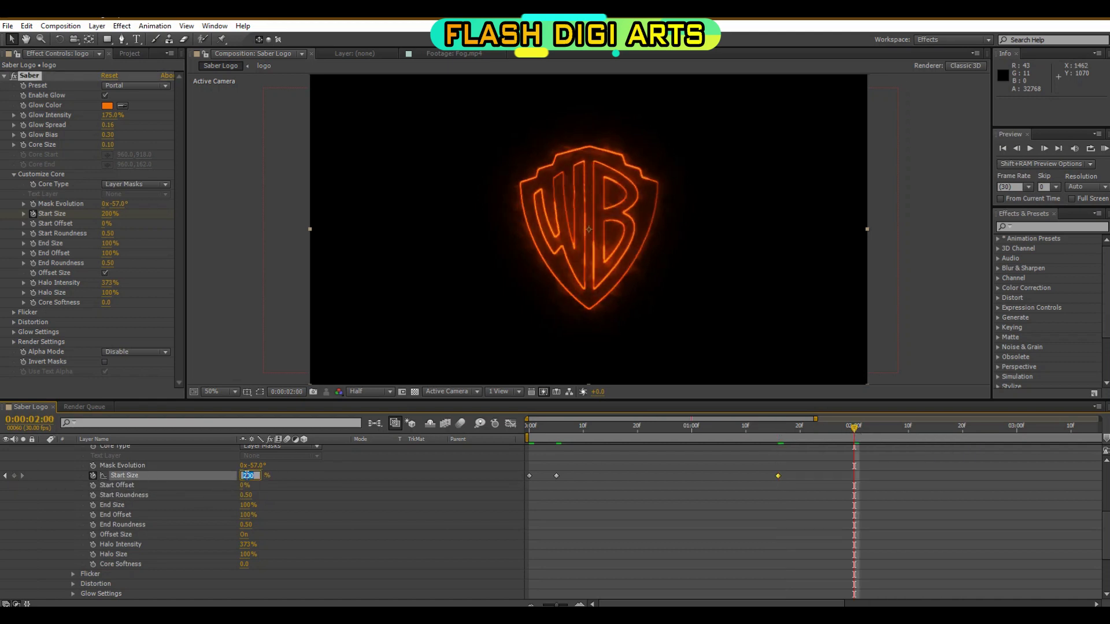
pyautogui.write('0')
pyautogui.press('Return')
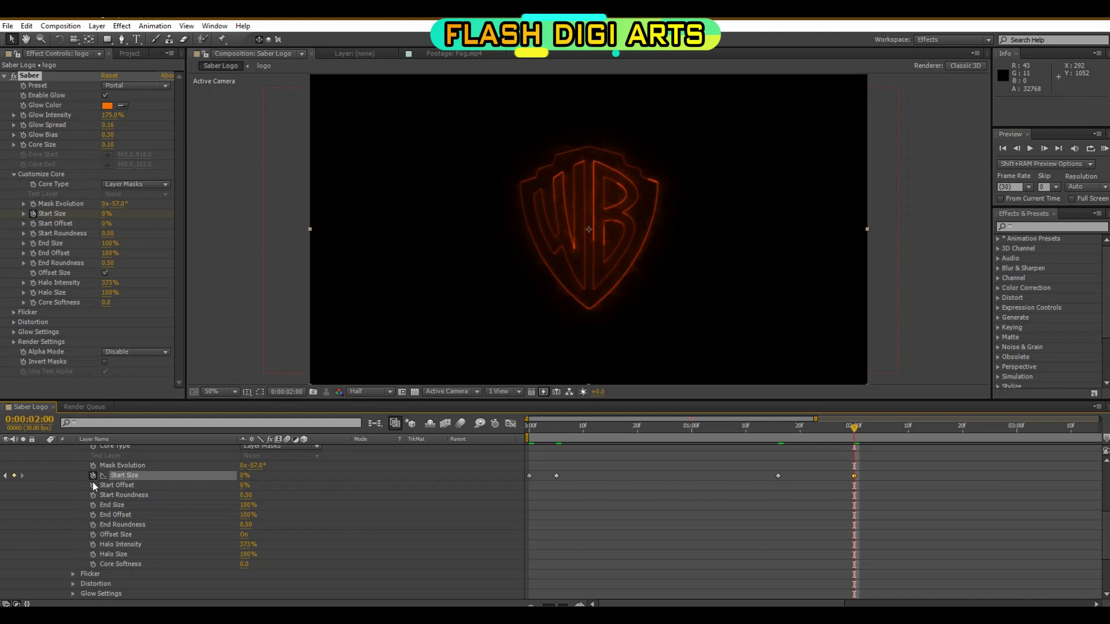
# Step: Keyframe Start Offset from 100% at frame 0 to 2:00, and set End Size to 0%
pyautogui.click(93, 485)
pyautogui.press('Home')
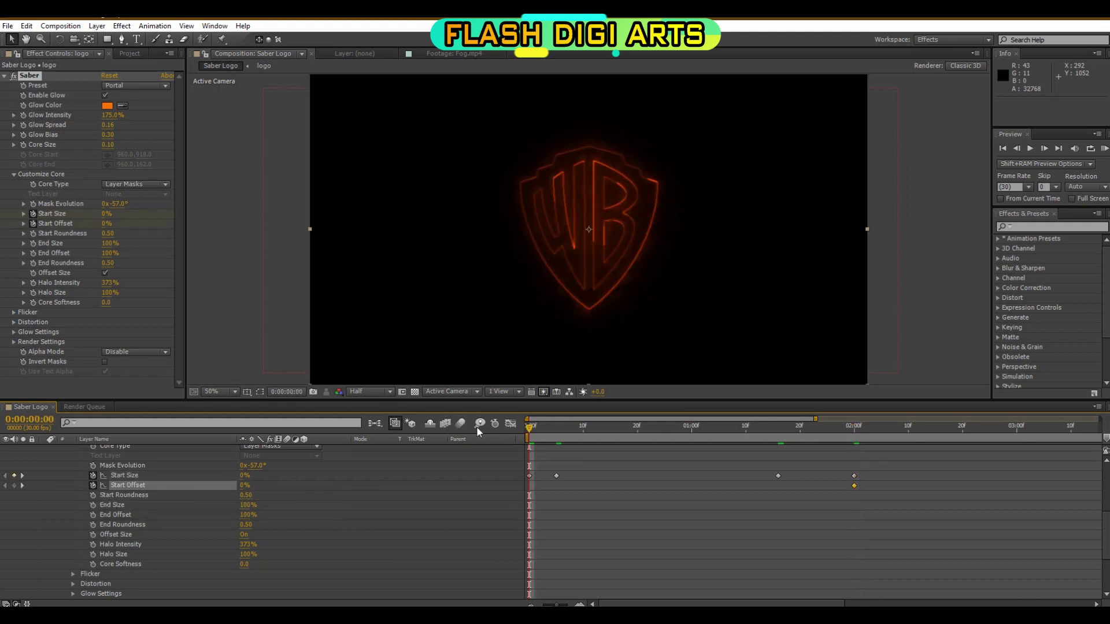
pyautogui.press('Return')
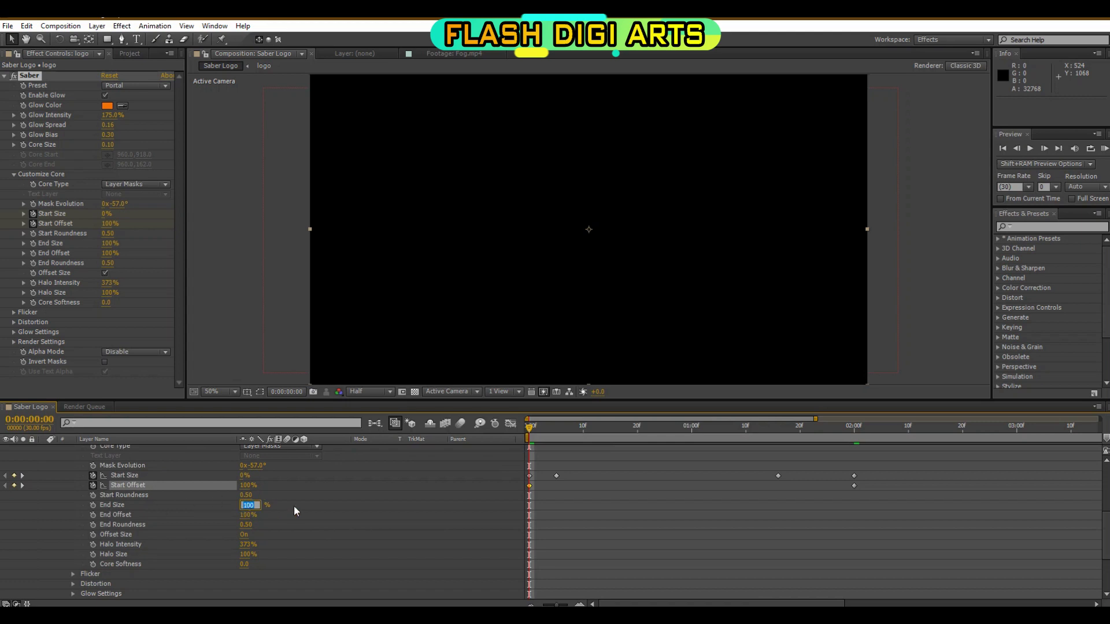
pyautogui.write('0')
pyautogui.press('Return')
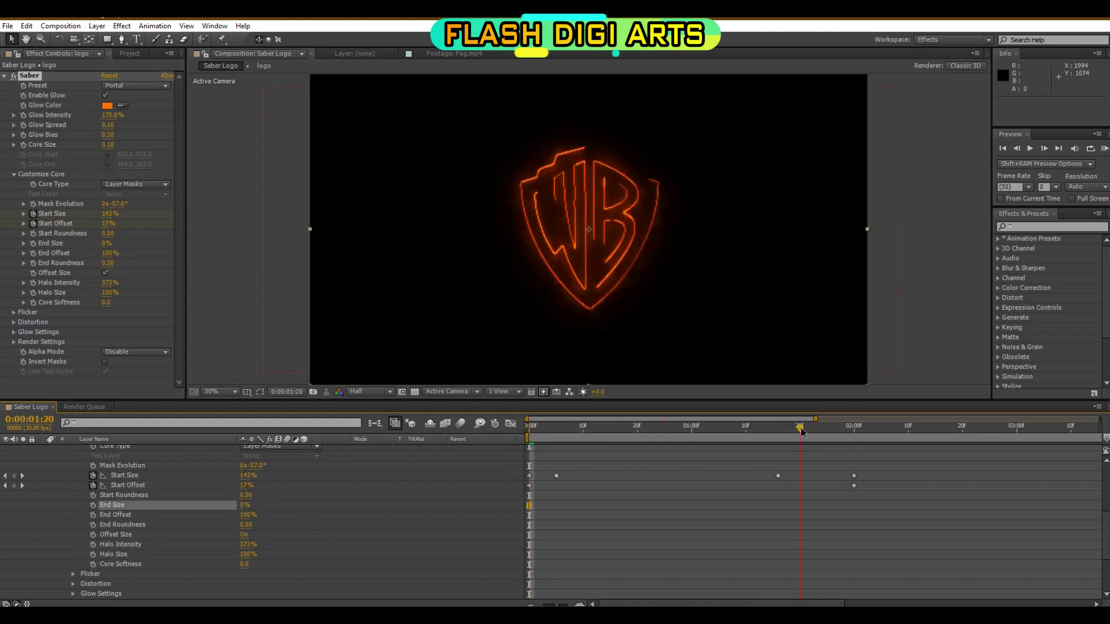
# Step: Keyframe End Offset from 1:20 to 2:00, preview the trace, and collapse the effect properties
pyautogui.click(92, 514)
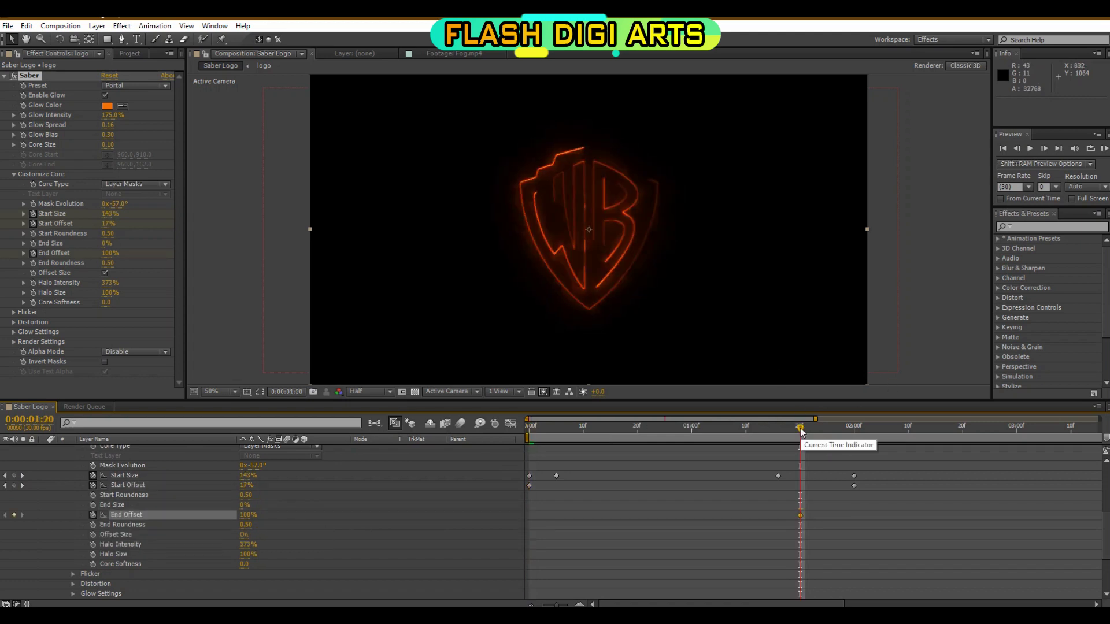
pyautogui.click(854, 428)
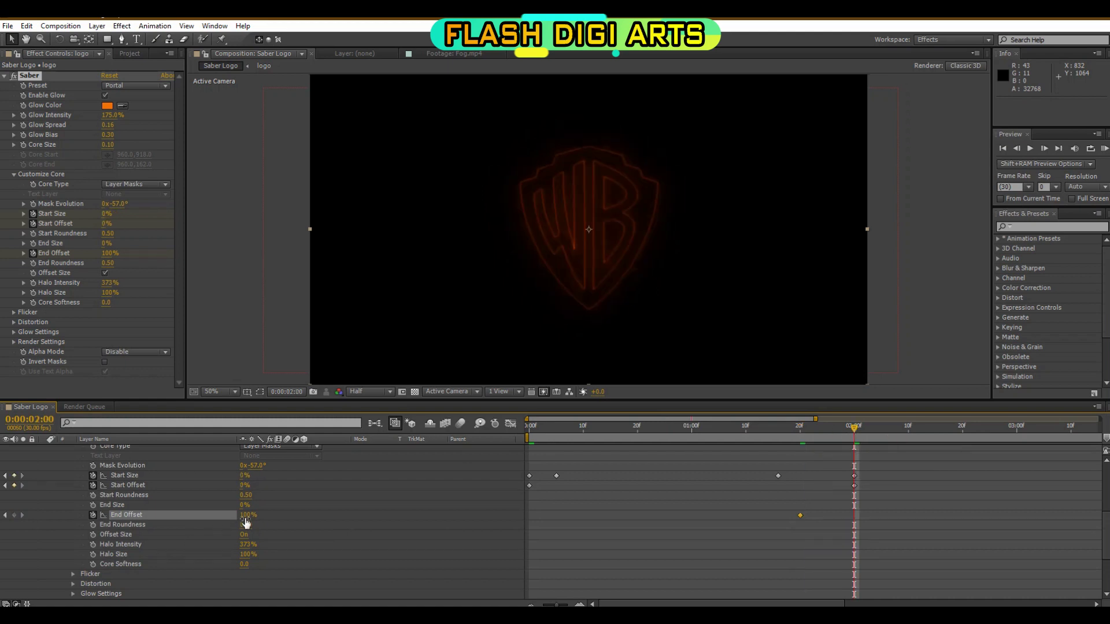
pyautogui.write('0')
pyautogui.press('Return')
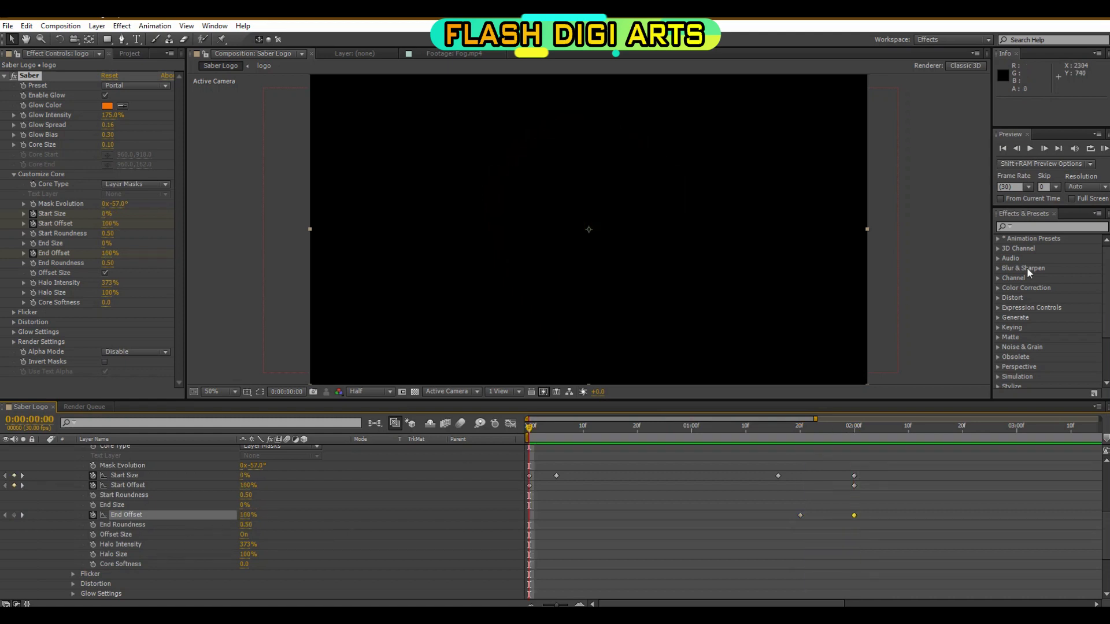
pyautogui.click(1102, 149)
pyautogui.click(1103, 152)
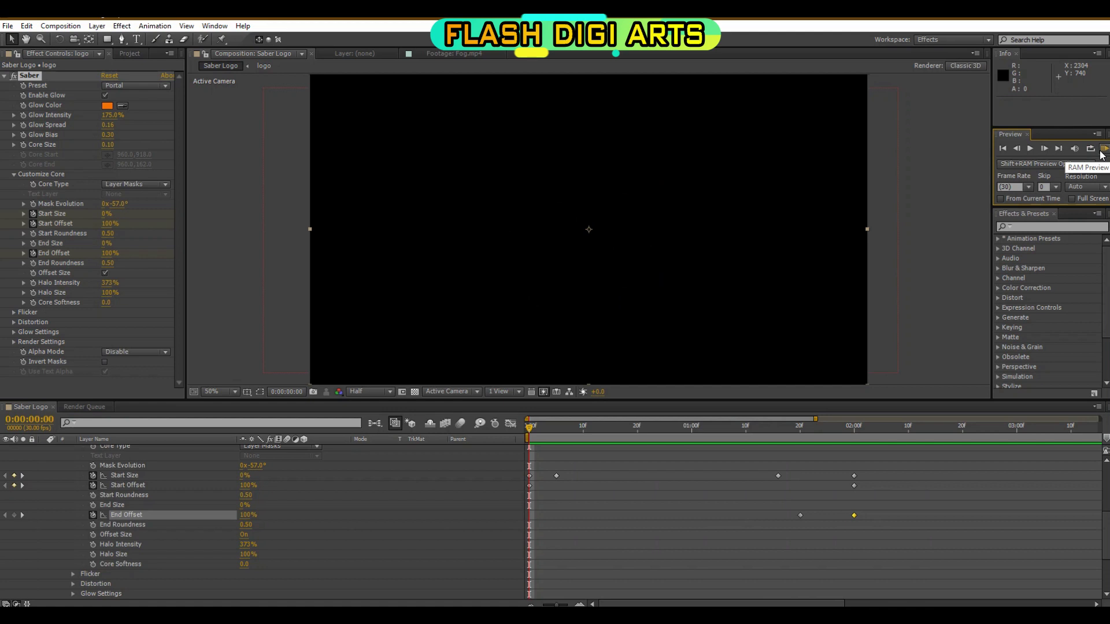
pyautogui.scroll(5, 146, 505)
pyautogui.click(53, 468)
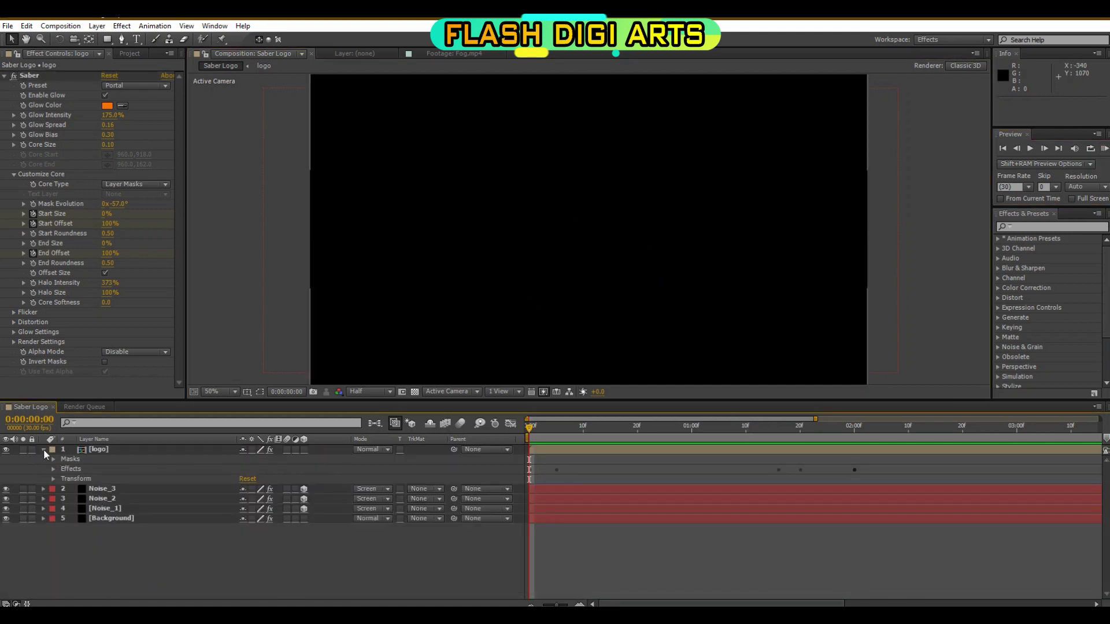
# Step: Set Saber's Composite Settings to Add and Alpha Mode to Mask Core
pyautogui.click(43, 449)
pyautogui.click(14, 341)
pyautogui.scroll(-3, 115, 346)
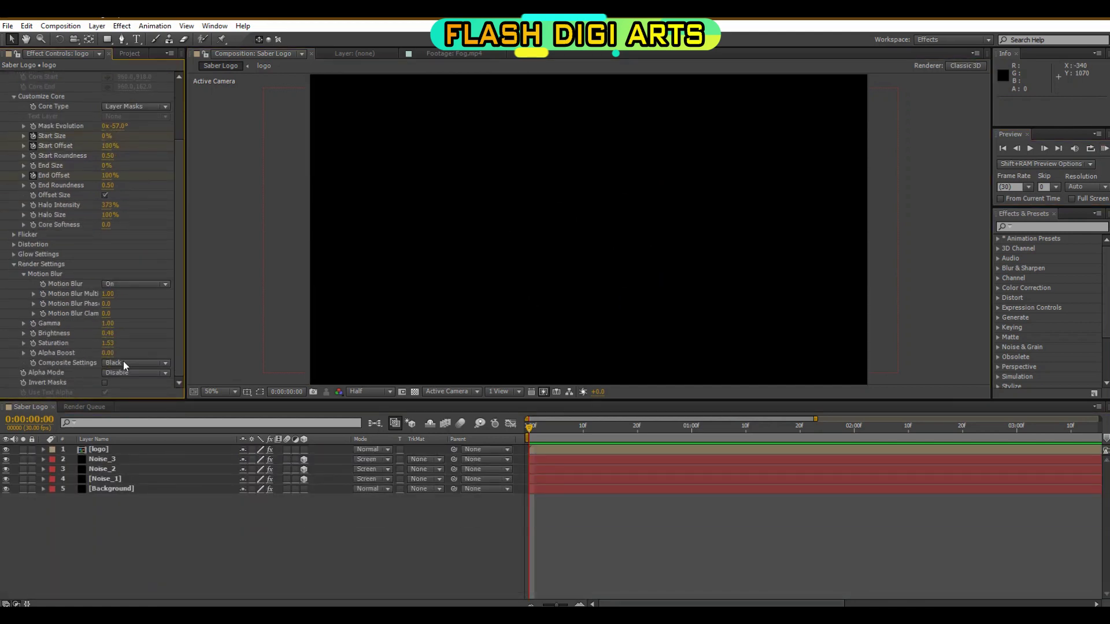
pyautogui.click(123, 362)
pyautogui.click(128, 397)
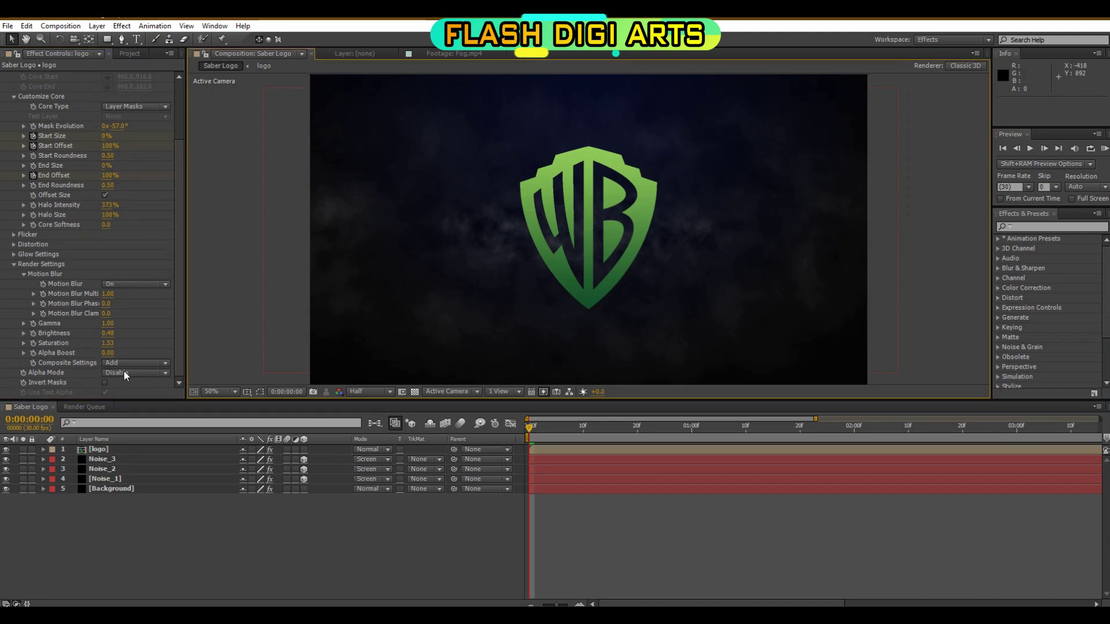
pyautogui.click(124, 373)
pyautogui.click(139, 398)
# Step: Blend the logo layer in Screen mode and scrub forward to check the glow
pyautogui.click(142, 449)
pyautogui.click(372, 449)
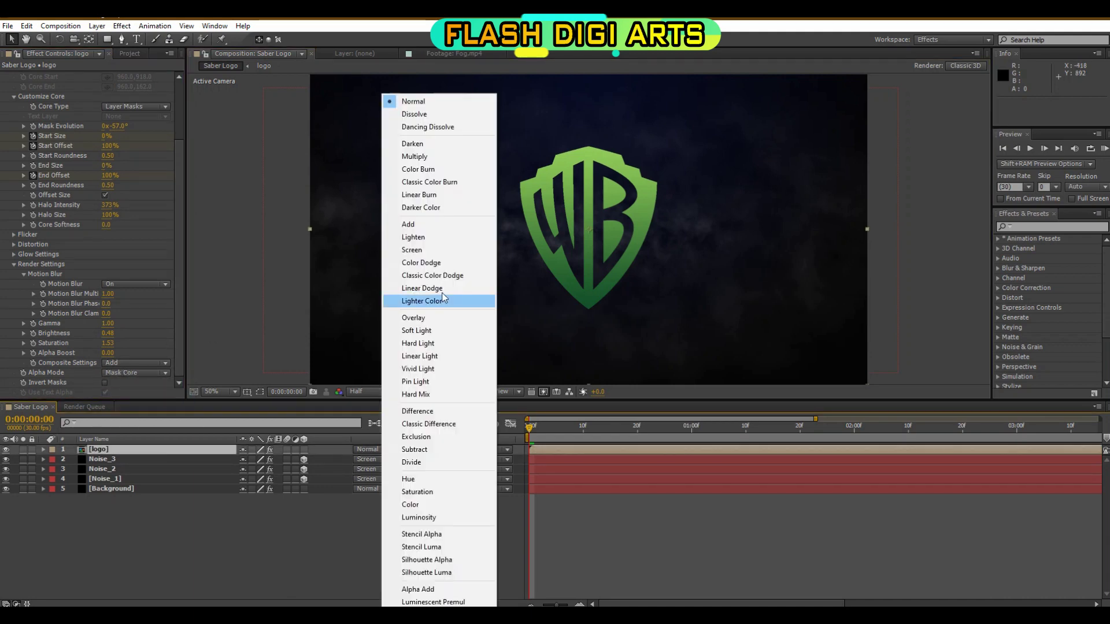
pyautogui.click(435, 250)
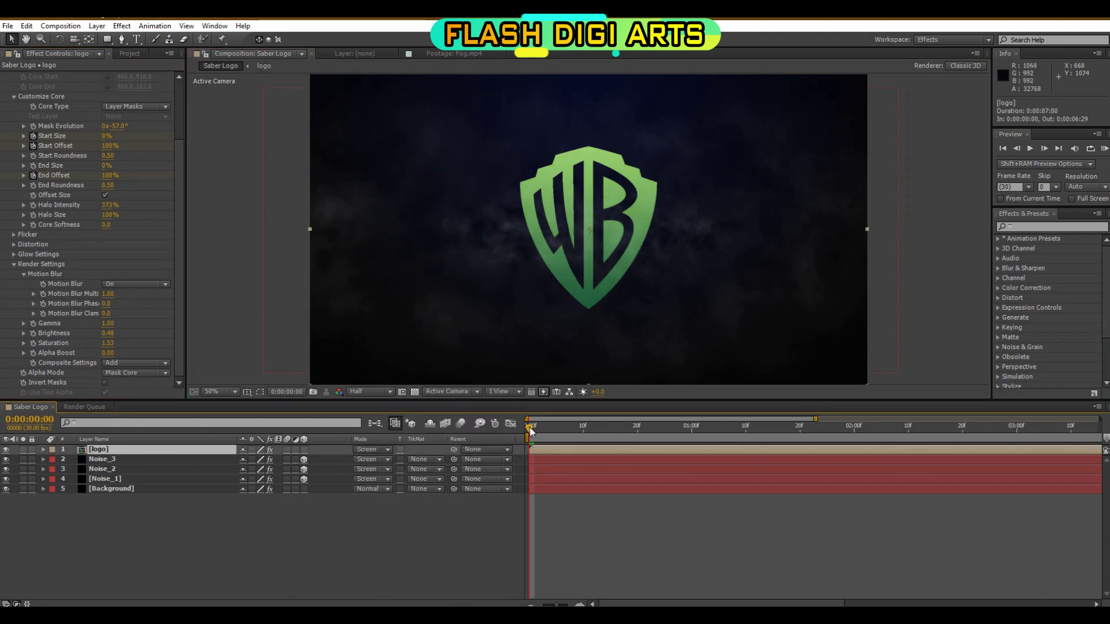
pyautogui.moveTo(531, 430); pyautogui.dragTo(627, 445)
pyautogui.scroll(3, 26, 152)
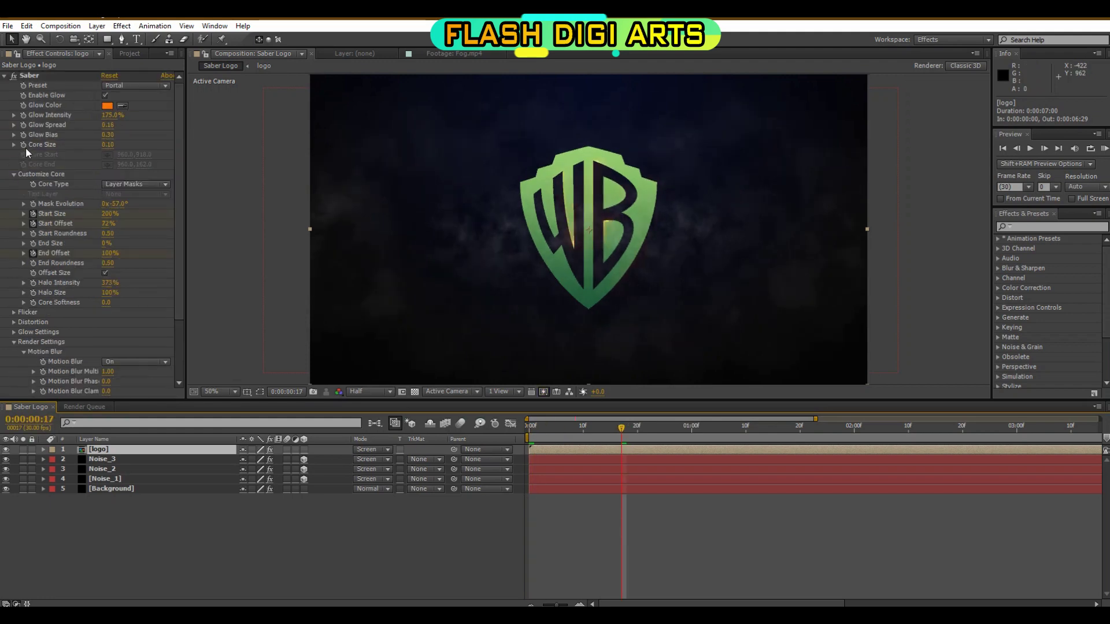
pyautogui.click(6, 77)
# Step: Add a black Fill effect to the logo and move it above Saber
pyautogui.click(1046, 226)
pyautogui.write('fill')
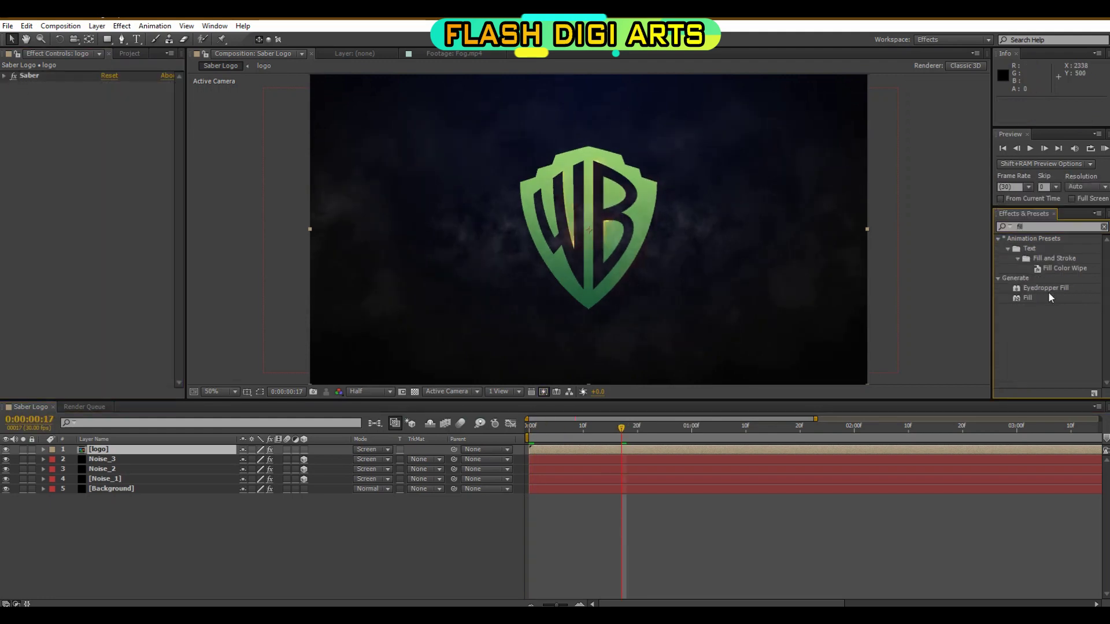
pyautogui.doubleClick(1029, 297)
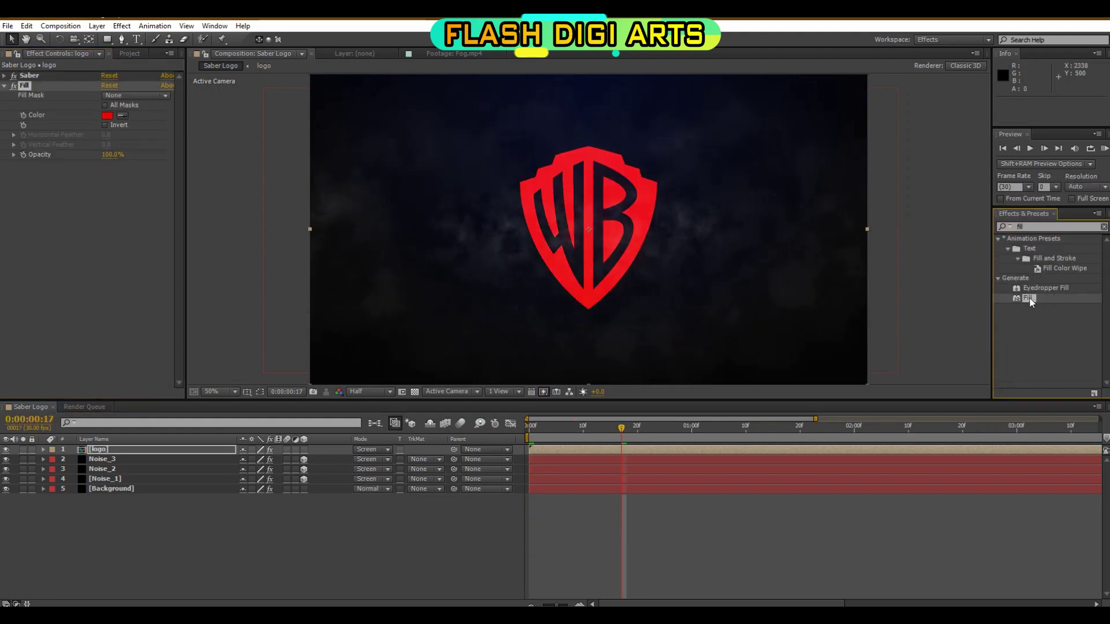
pyautogui.click(107, 115)
pyautogui.moveTo(751, 323); pyautogui.dragTo(754, 428)
pyautogui.click(954, 198)
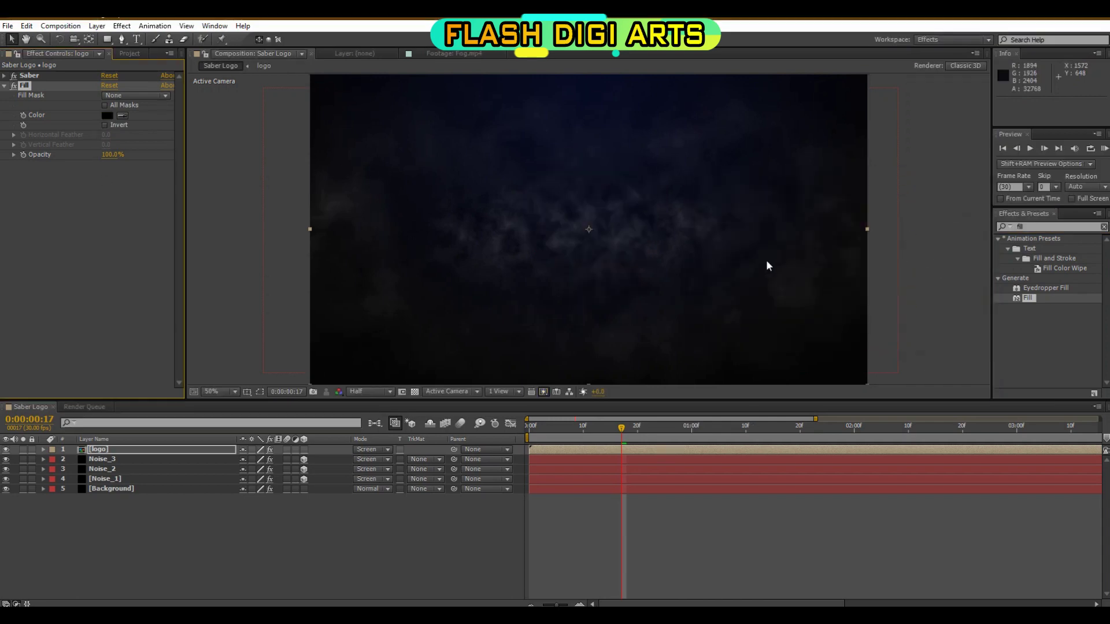
pyautogui.click(4, 85)
pyautogui.moveTo(26, 85); pyautogui.dragTo(26, 74)
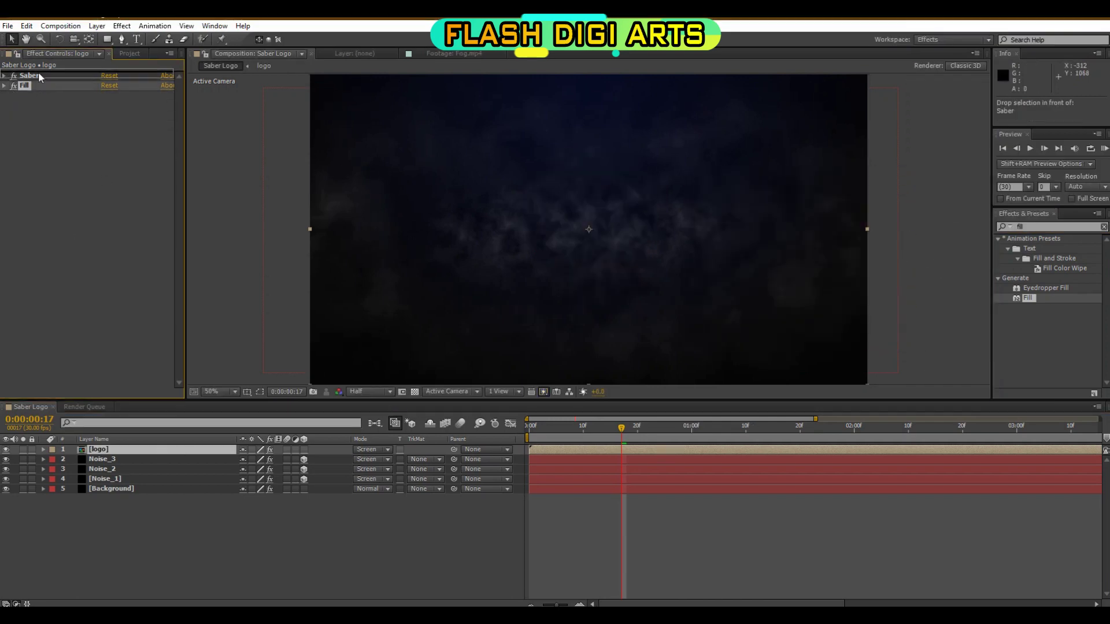
pyautogui.moveTo(622, 427); pyautogui.dragTo(593, 427)
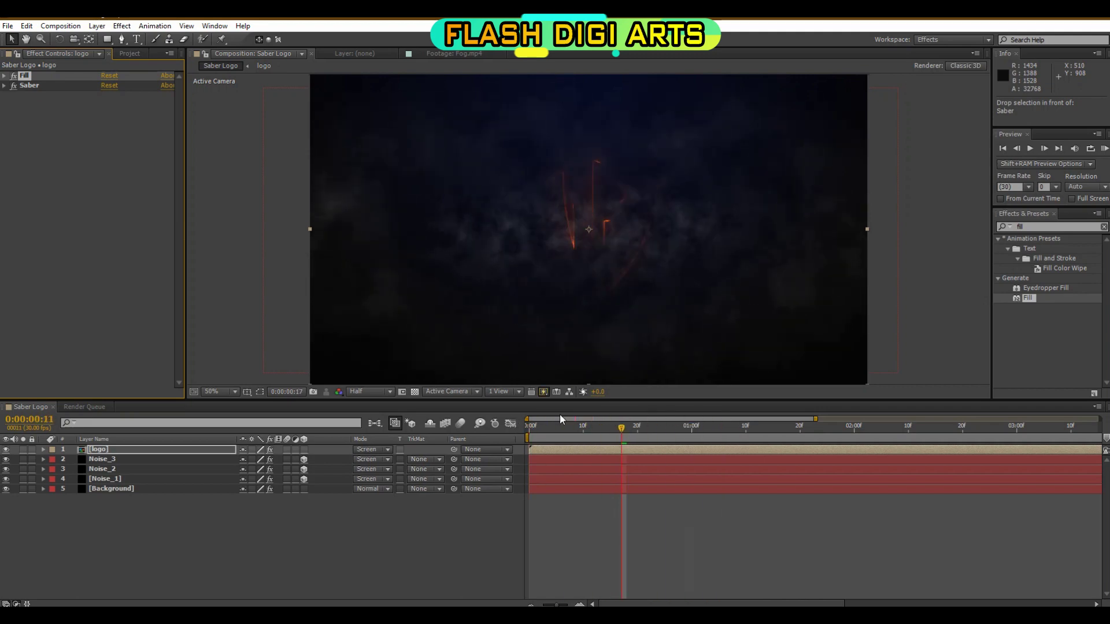
pyautogui.click(149, 454)
pyautogui.press('Home')
pyautogui.click(97, 26)
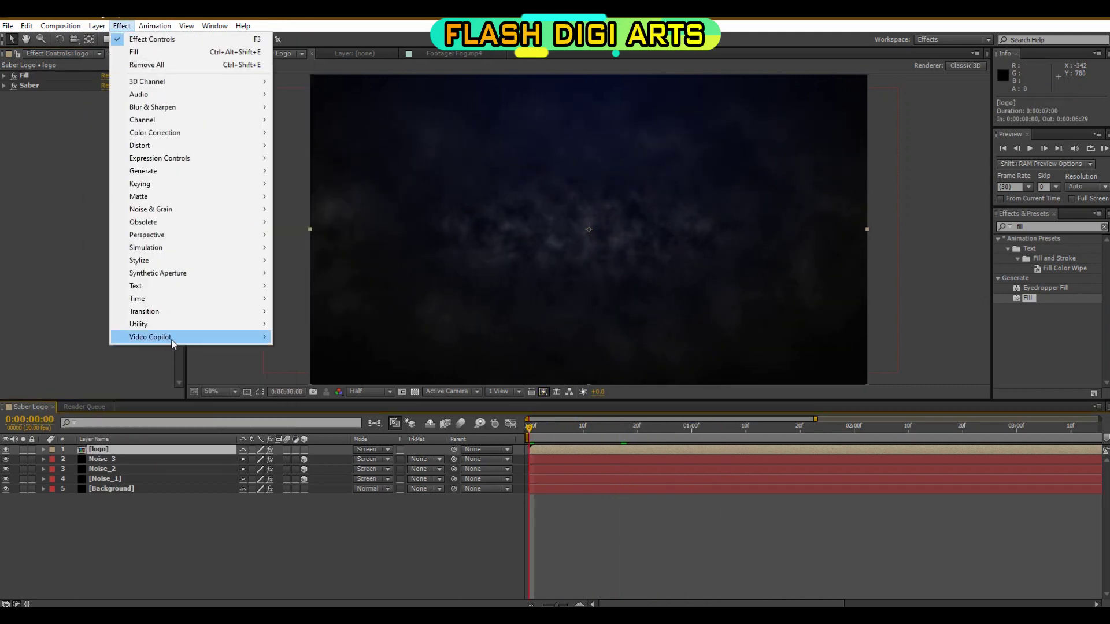
# Step: Add a second Saber to the logo with the Wavelet preset and a blue glow
pyautogui.click(307, 340)
pyautogui.click(118, 106)
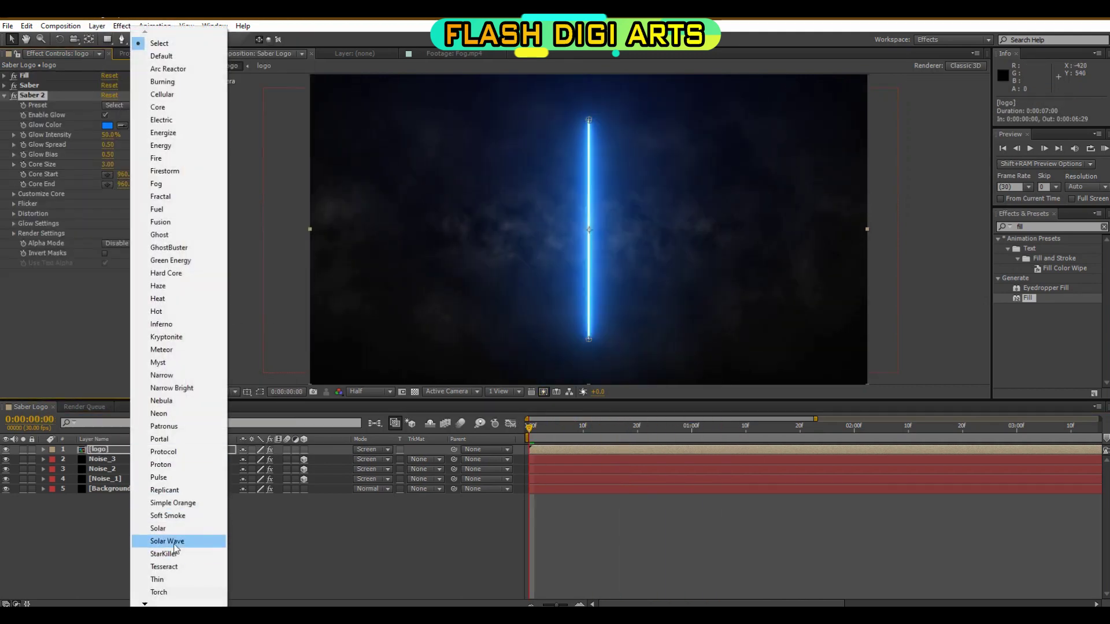
pyautogui.click(151, 592)
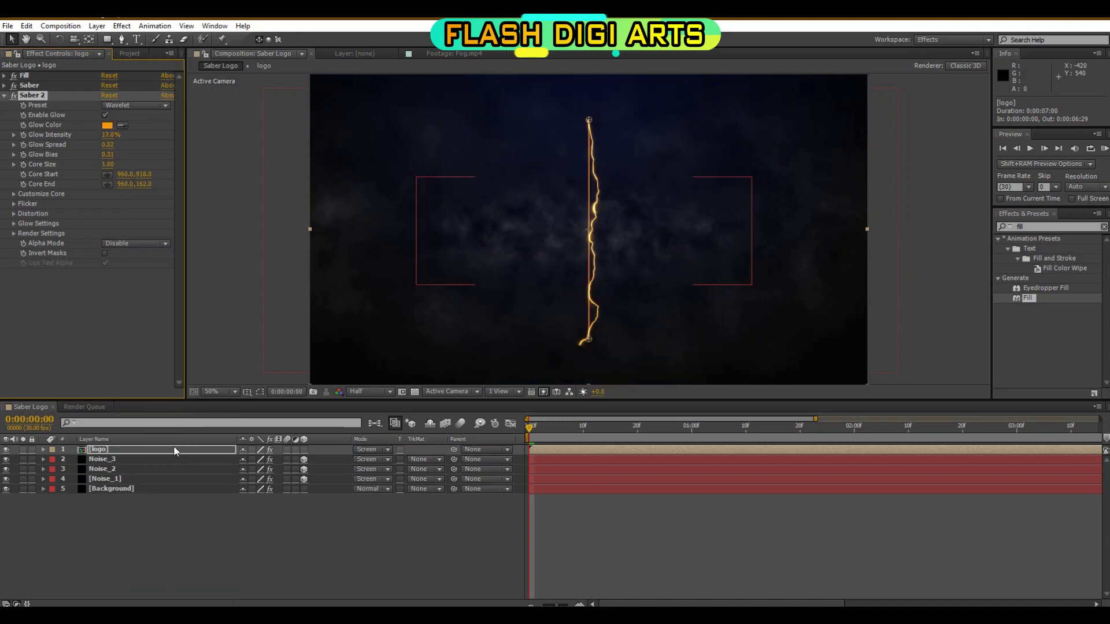
pyautogui.click(107, 125)
pyautogui.click(861, 254)
pyautogui.click(840, 254)
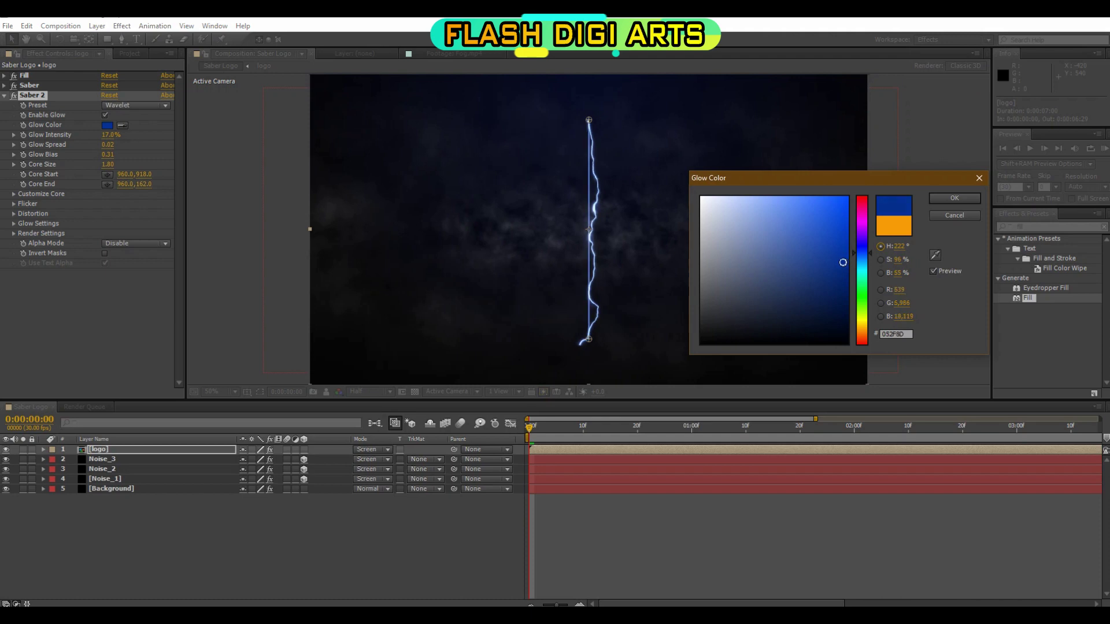
pyautogui.click(954, 198)
# Step: Set Saber 2's core type to Layer Masks and Start Size to 200%
pyautogui.click(14, 194)
pyautogui.click(123, 205)
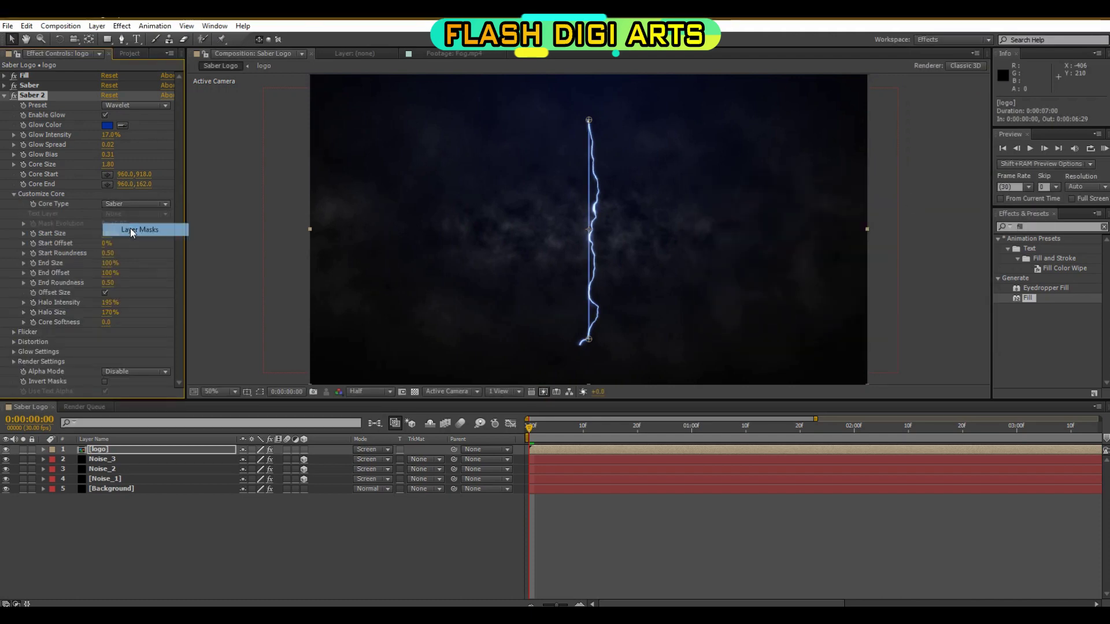
pyautogui.click(130, 227)
pyautogui.moveTo(107, 233); pyautogui.dragTo(70, 234)
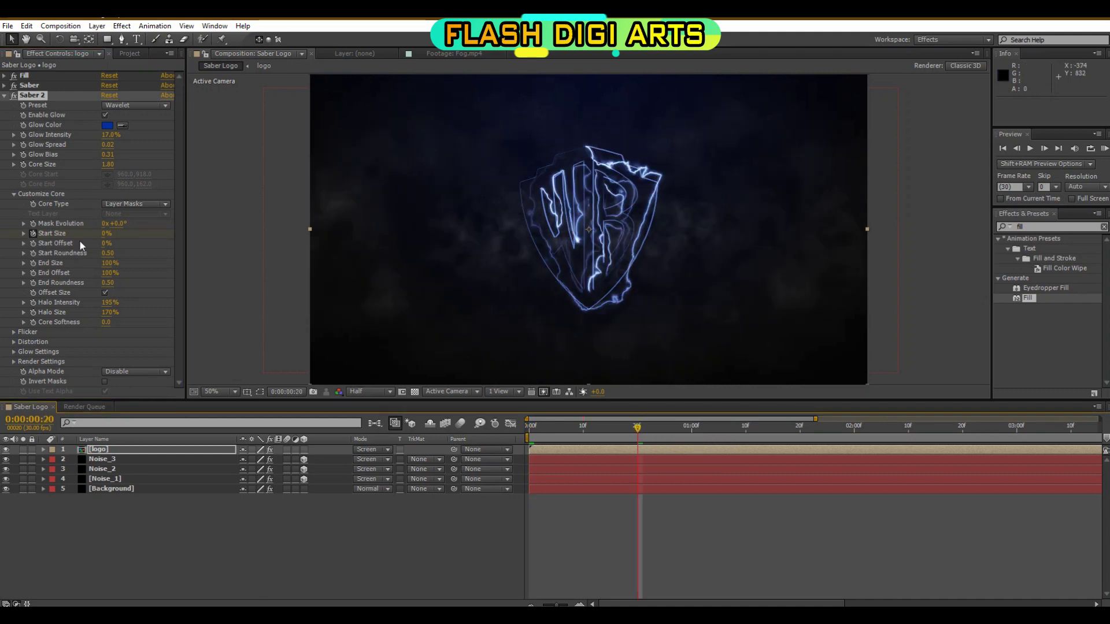
pyautogui.click(107, 233)
pyautogui.write('200')
pyautogui.press('Return')
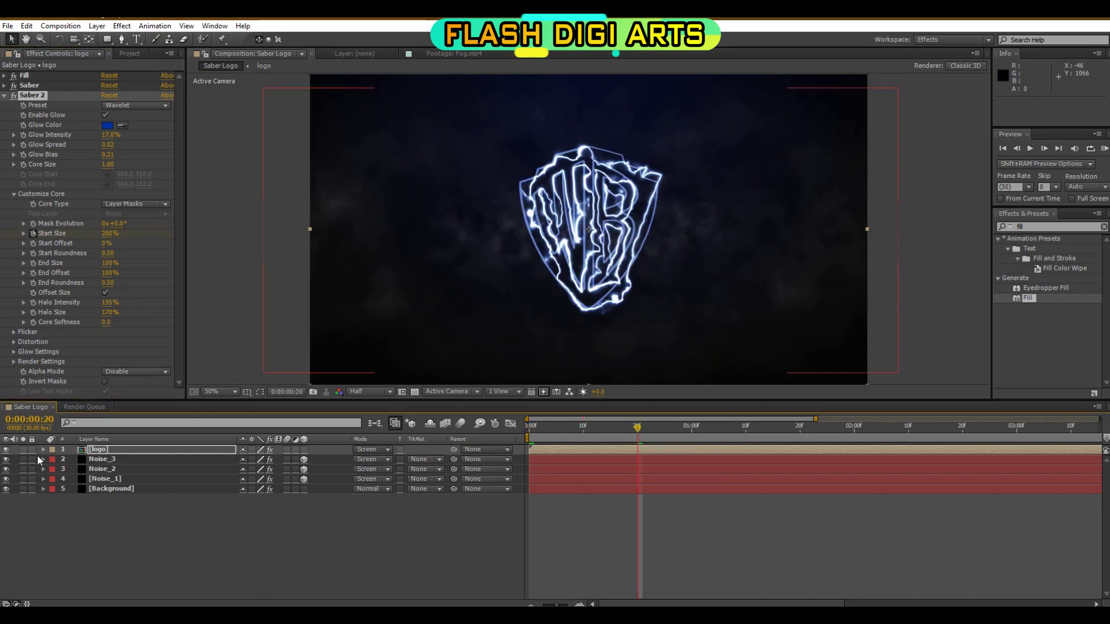
pyautogui.press('e')
pyautogui.click(62, 469)
pyautogui.scroll(-5, 85, 522)
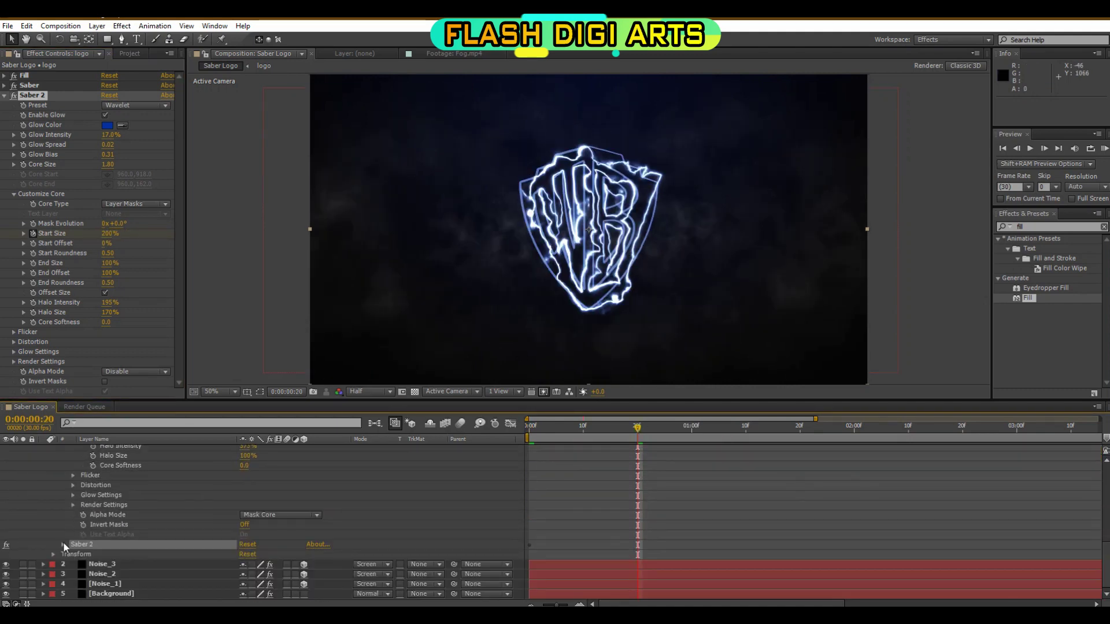
# Step: Keyframe Saber 2's Start Size at 1:15, dropping it to 0% at 2:00
pyautogui.click(73, 489)
pyautogui.click(73, 489)
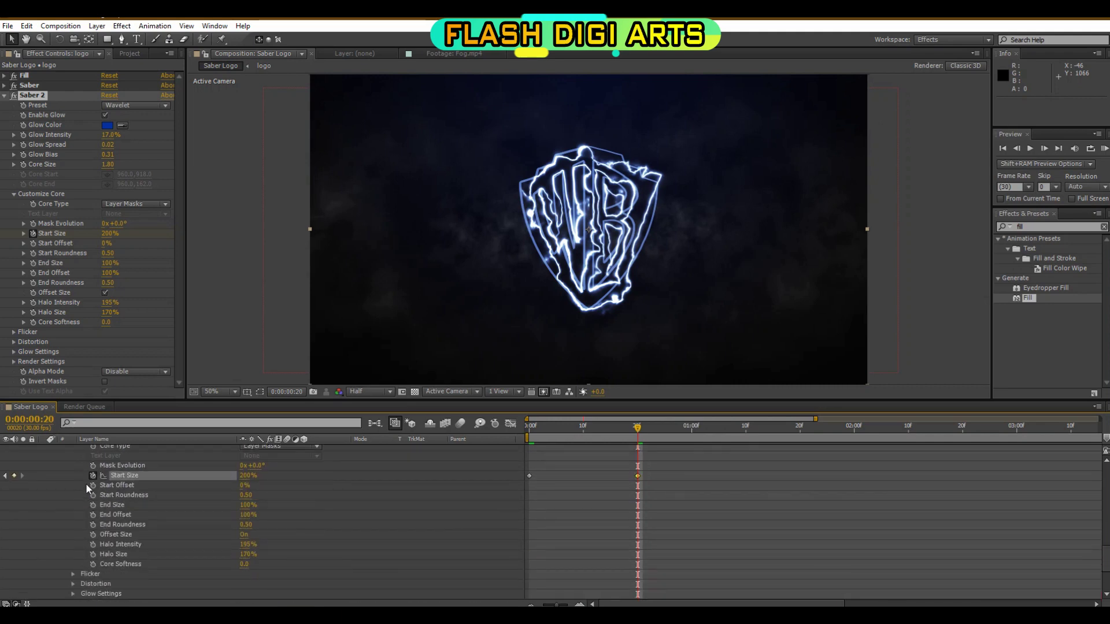
pyautogui.click(719, 427)
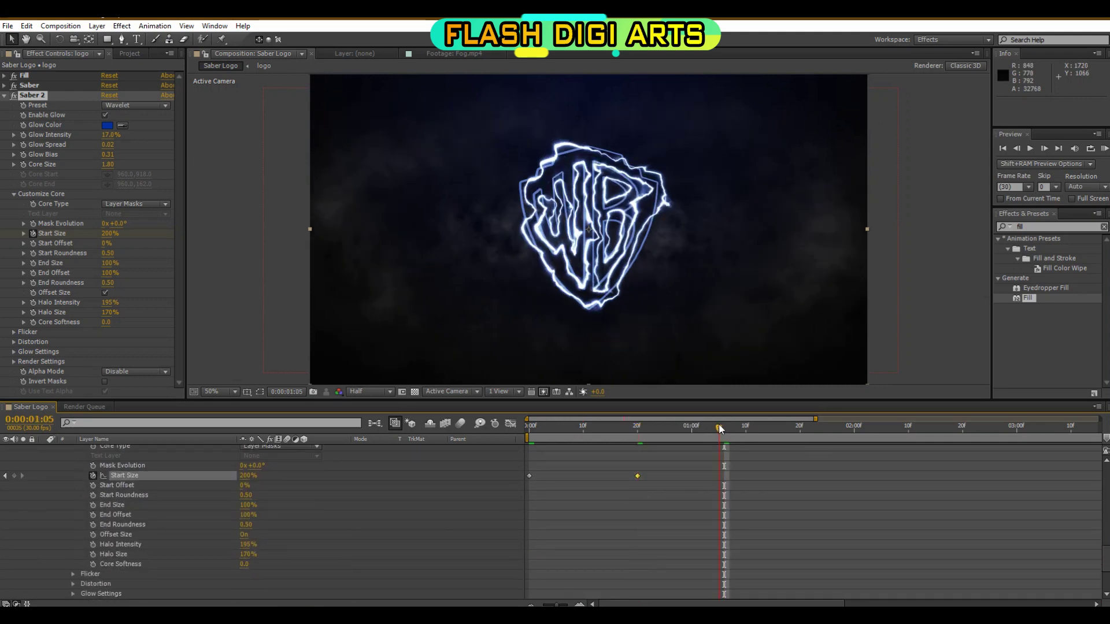
pyautogui.click(773, 426)
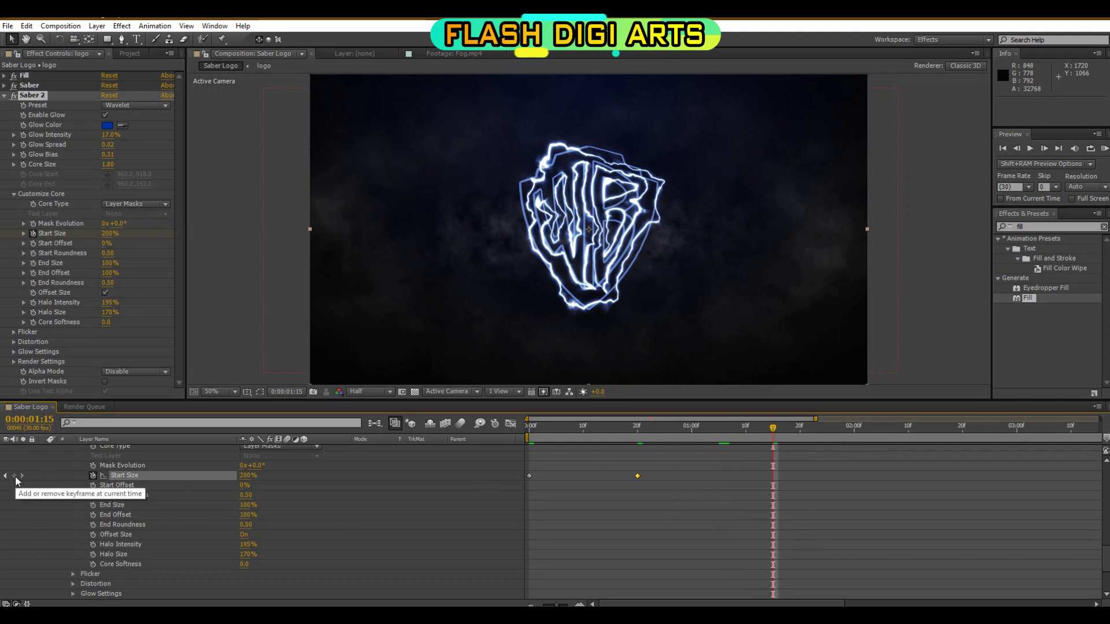
pyautogui.click(13, 475)
pyautogui.click(799, 432)
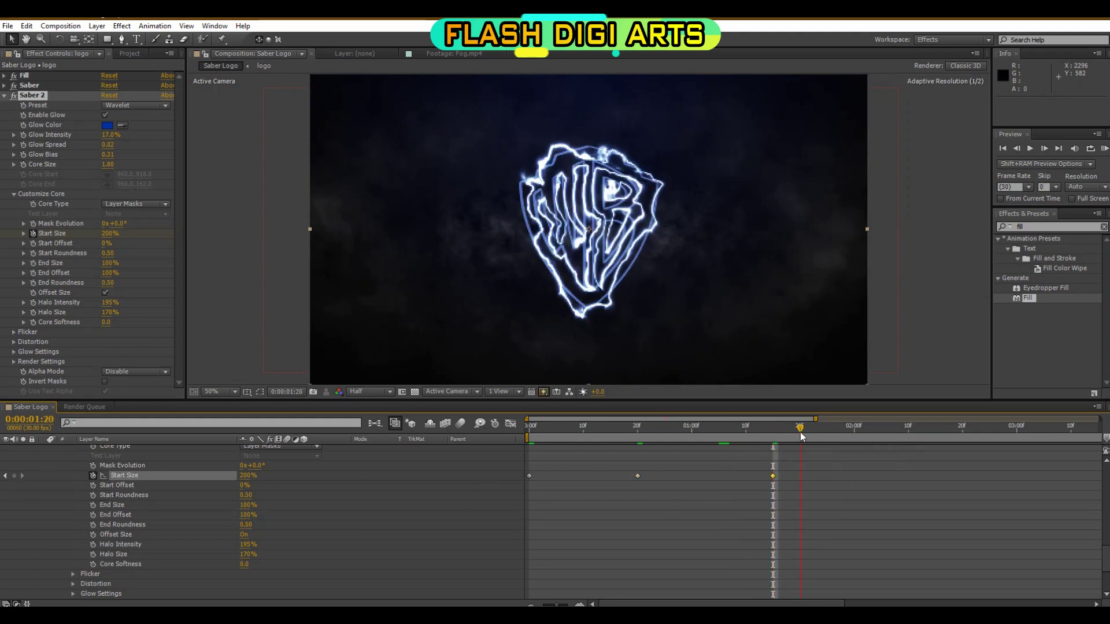
pyautogui.click(854, 428)
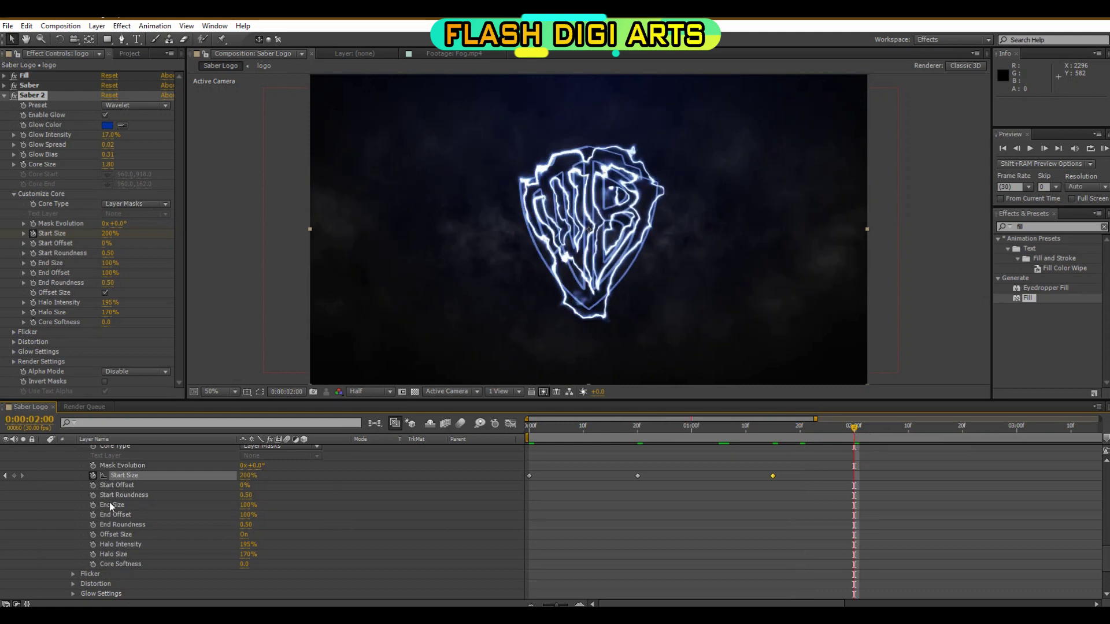
pyautogui.write('0')
pyautogui.press('Return')
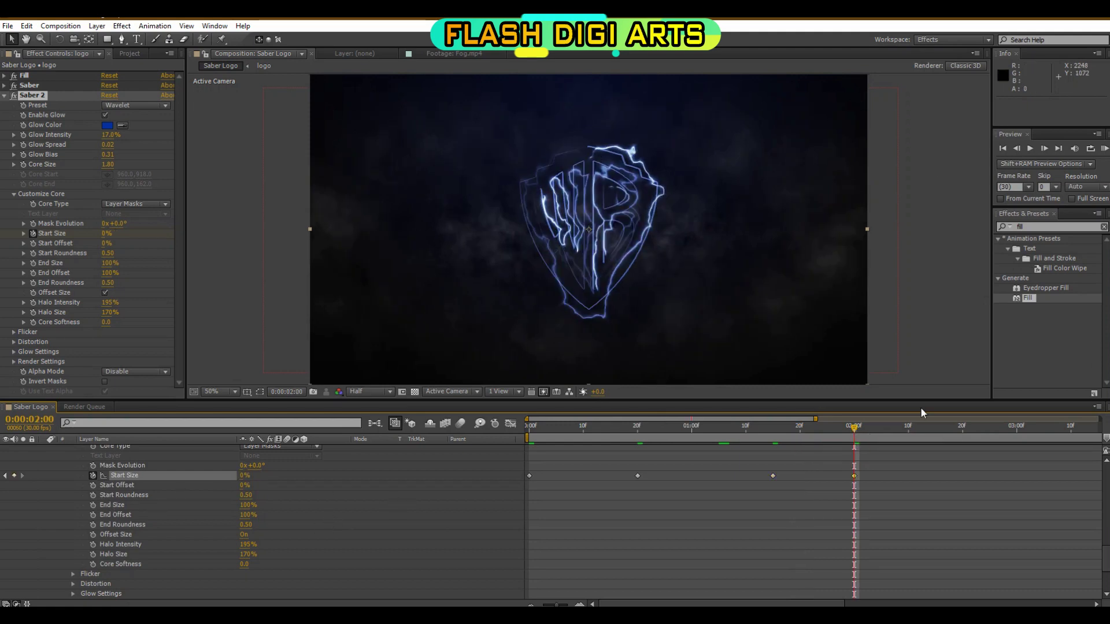
# Step: Keyframe Start Offset from 100% at frame 0 to 2:00, and set End Size to 0%
pyautogui.click(93, 485)
pyautogui.press('Home')
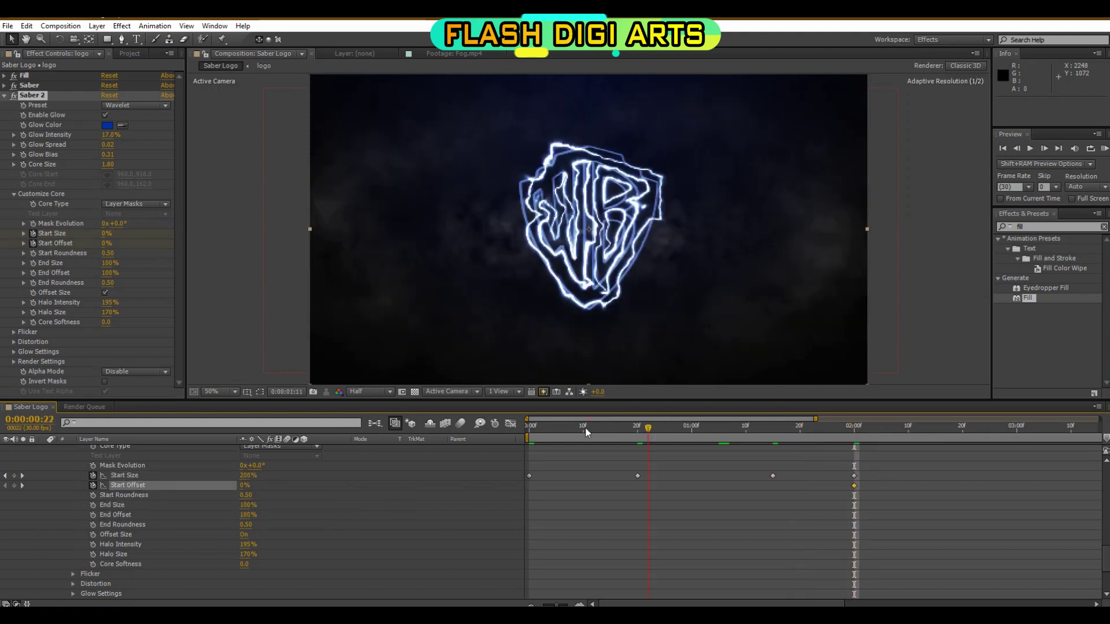
pyautogui.write('100')
pyautogui.press('Return')
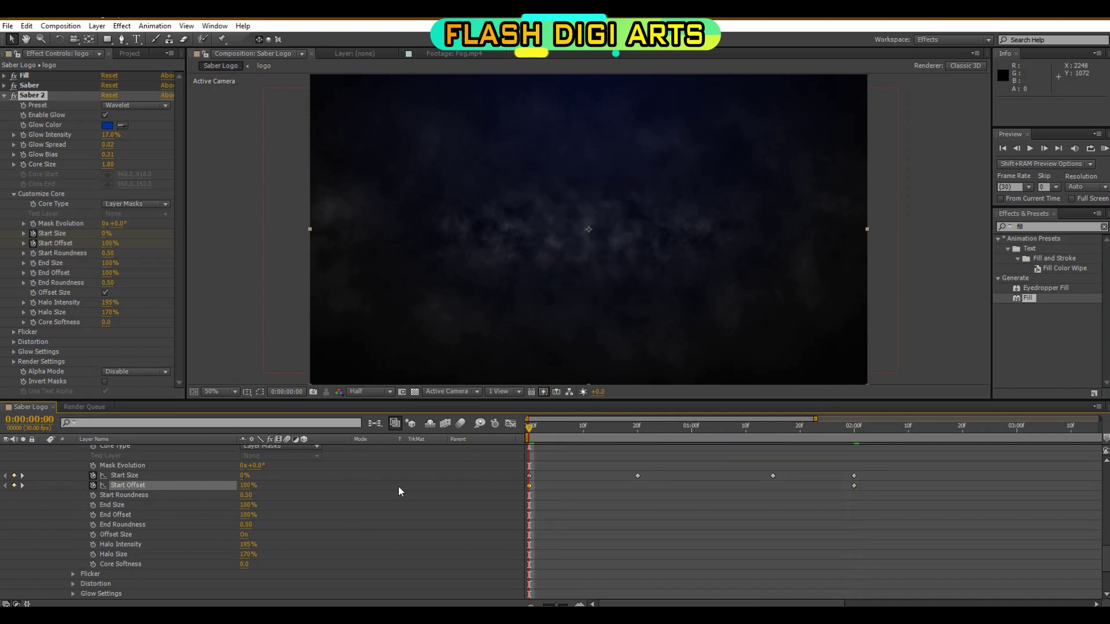
pyautogui.click(248, 504)
pyautogui.write('0')
pyautogui.press('Return')
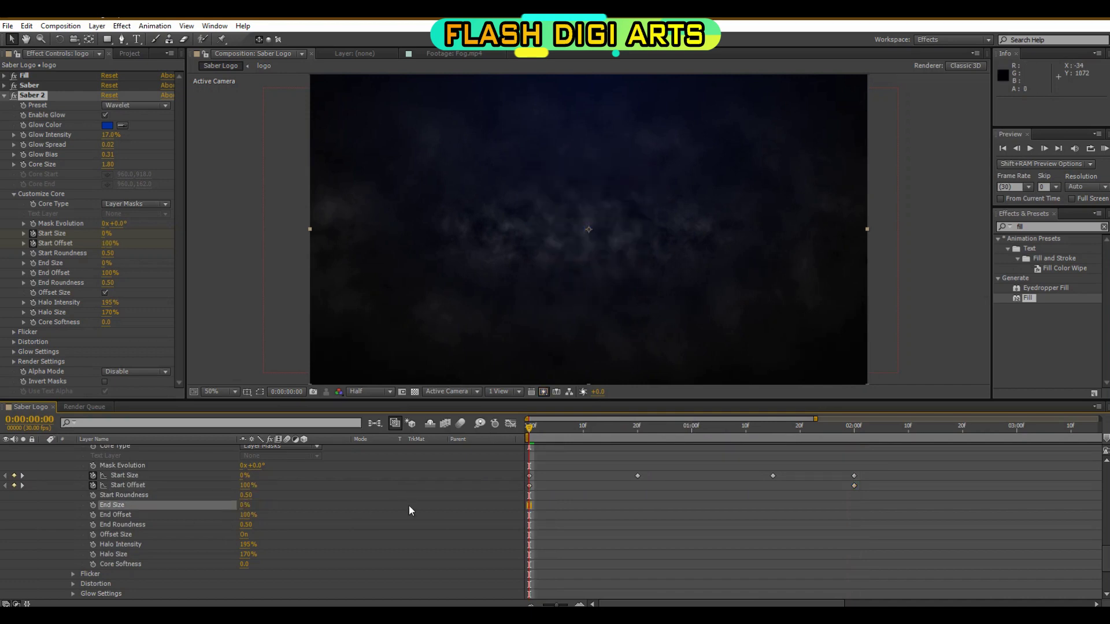
# Step: Keyframe End Offset from 1:00 to 0% at 2:00
pyautogui.click(692, 426)
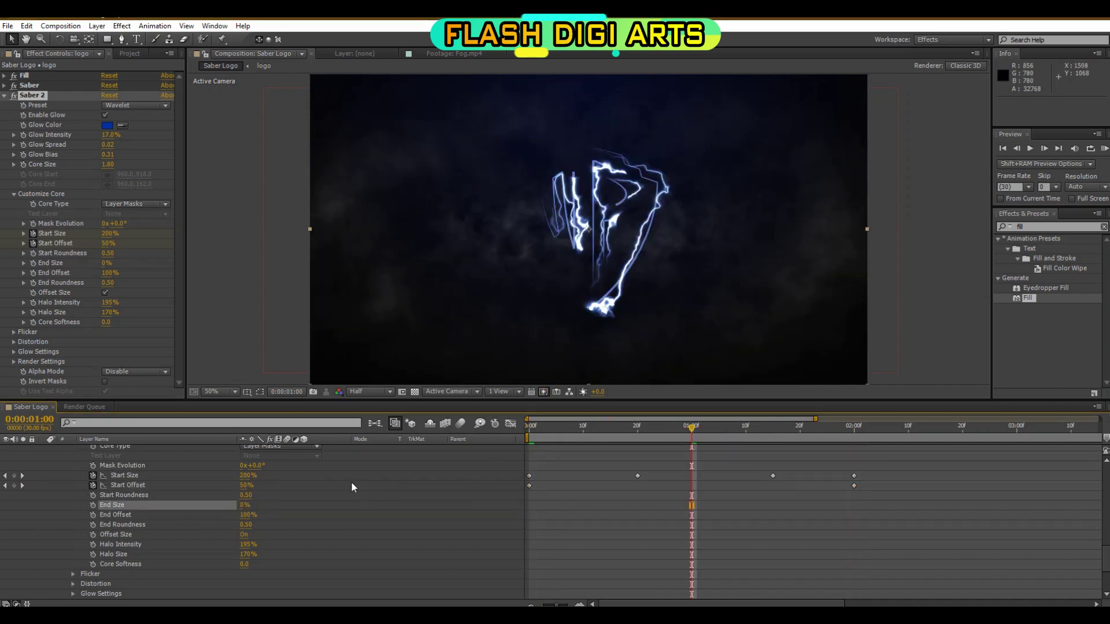
pyautogui.click(92, 514)
pyautogui.click(854, 426)
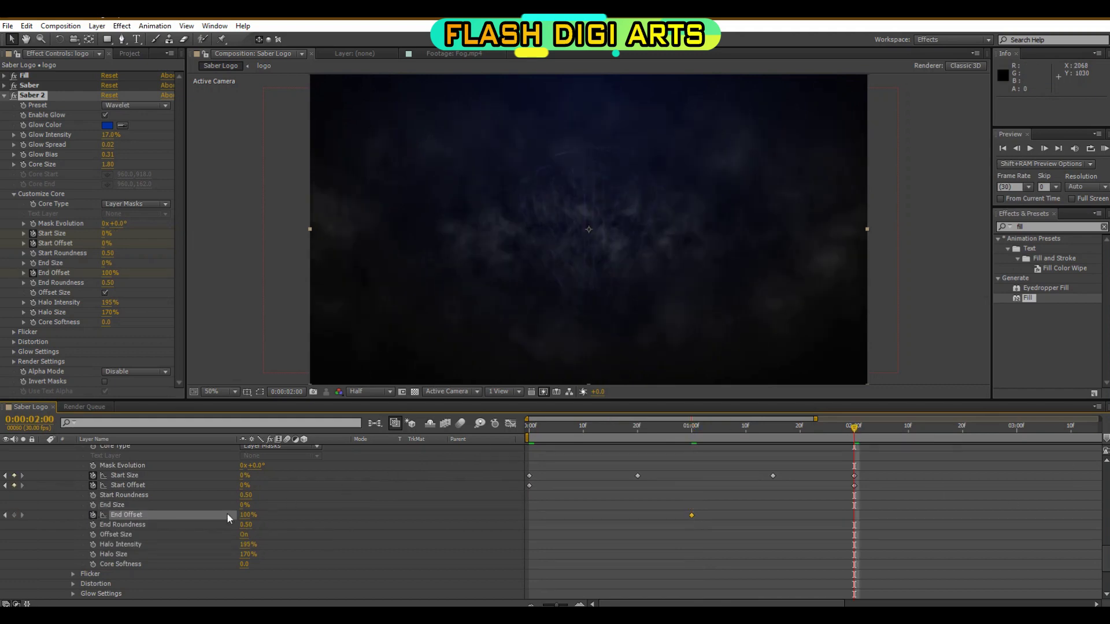
pyautogui.click(250, 514)
pyautogui.write('0')
pyautogui.press('Return')
# Step: Set Saber 2's Composite Settings to Add and Alpha Mode to Mask Core
pyautogui.click(14, 361)
pyautogui.scroll(-3, 135, 318)
pyautogui.click(122, 364)
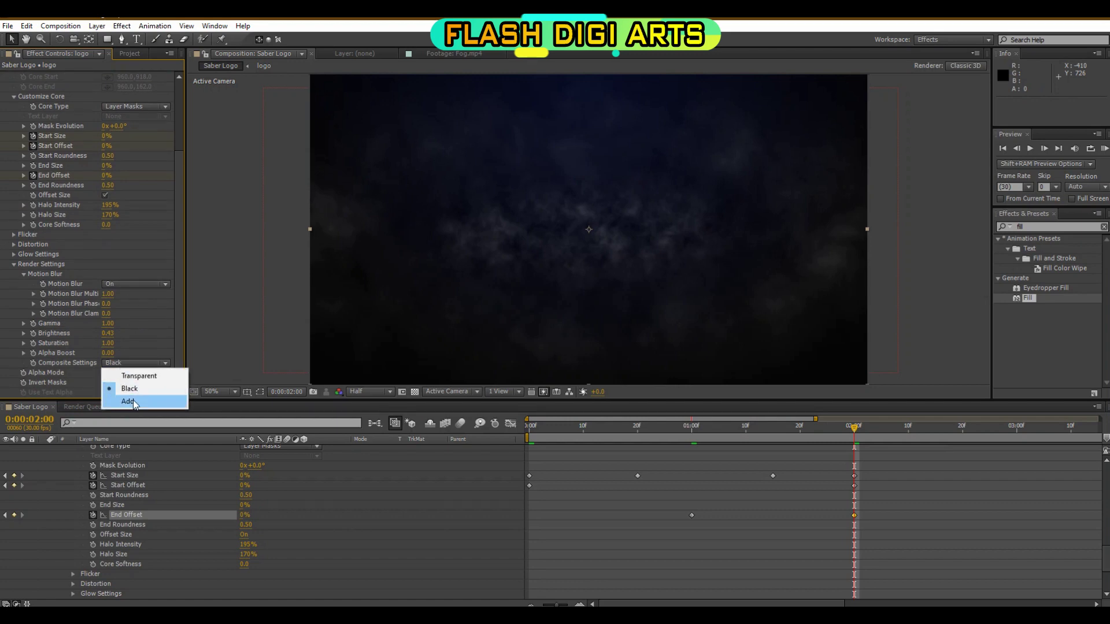
pyautogui.click(116, 401)
pyautogui.click(133, 372)
pyautogui.click(119, 397)
# Step: Add a third Saber with the Arc Reactor preset and Core Type set to Layer Masks
pyautogui.click(121, 25)
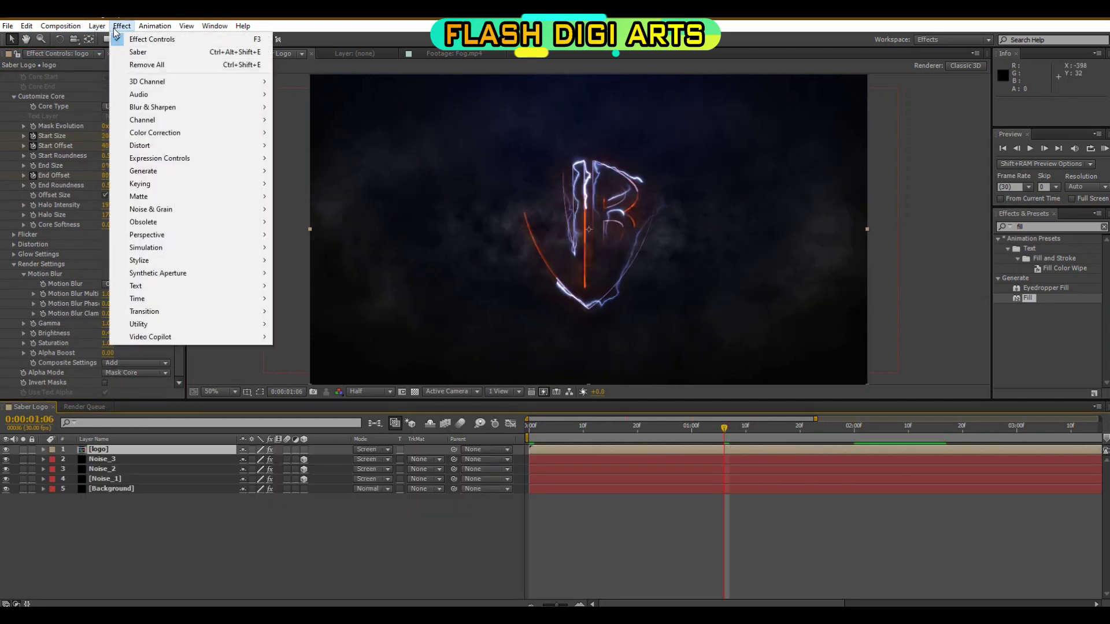
pyautogui.moveTo(242, 337)
pyautogui.click(295, 337)
pyautogui.scroll(8, 135, 192)
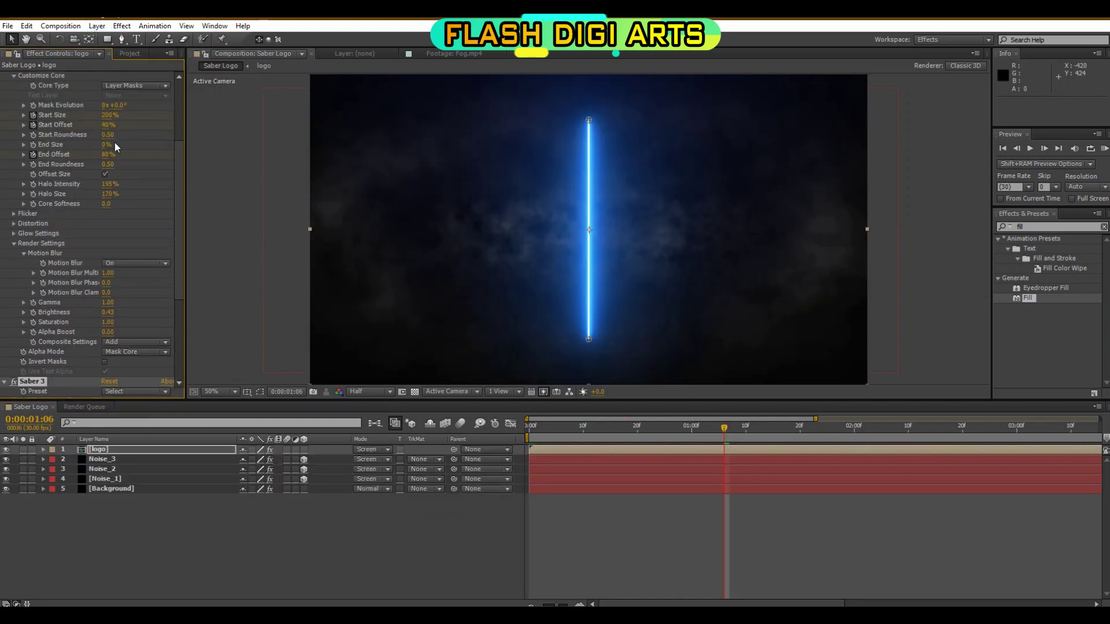
pyautogui.click(4, 95)
pyautogui.click(152, 115)
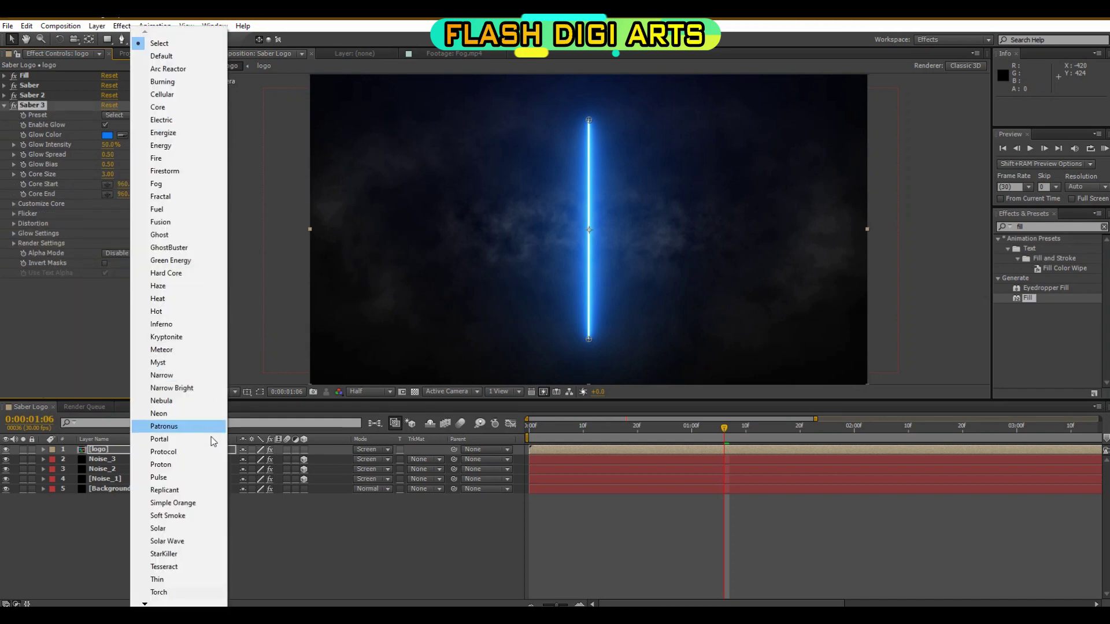
pyautogui.scroll(-5, 181, 503)
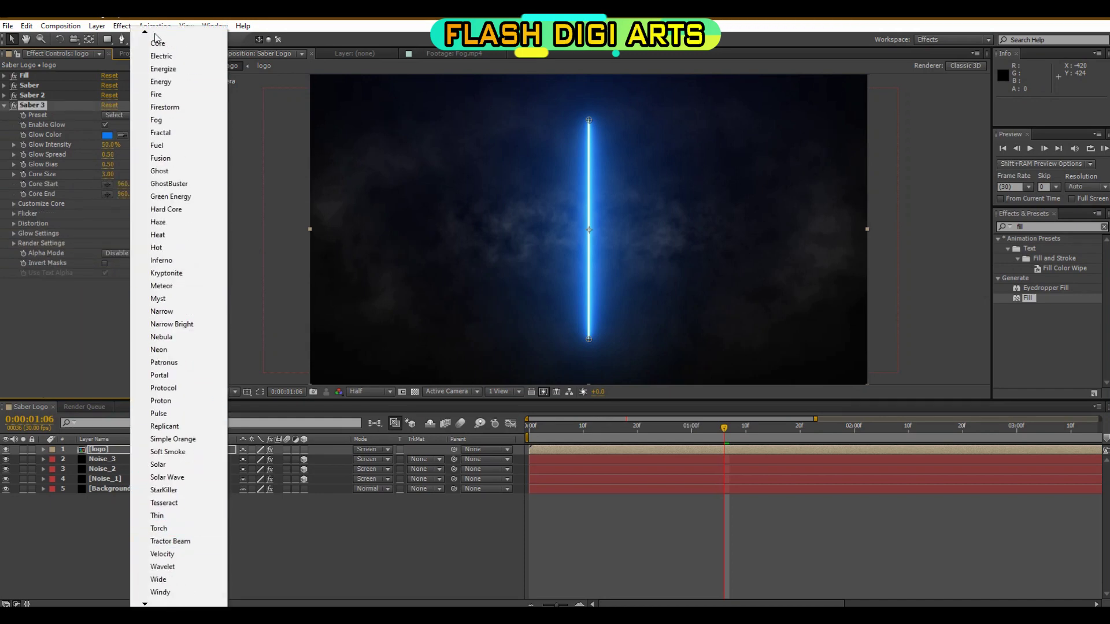
pyautogui.scroll(5, 181, 503)
pyautogui.click(162, 56)
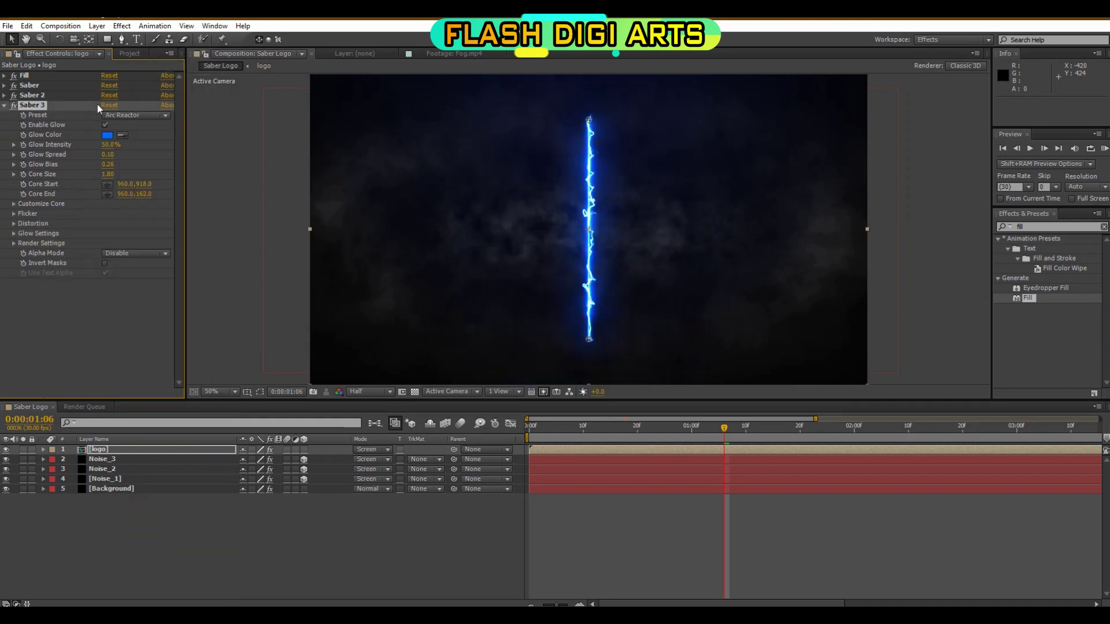
pyautogui.click(14, 203)
pyautogui.click(122, 213)
pyautogui.click(120, 220)
# Step: Keyframe Start Size from 200% at two seconds to 0% at four seconds
pyautogui.click(692, 428)
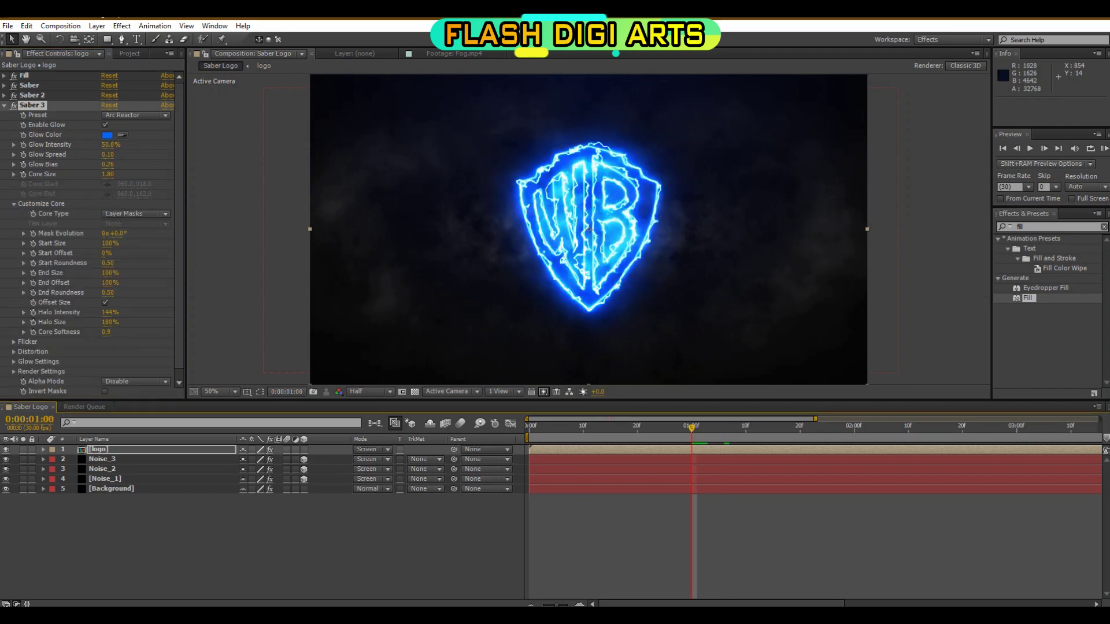
pyautogui.click(32, 241)
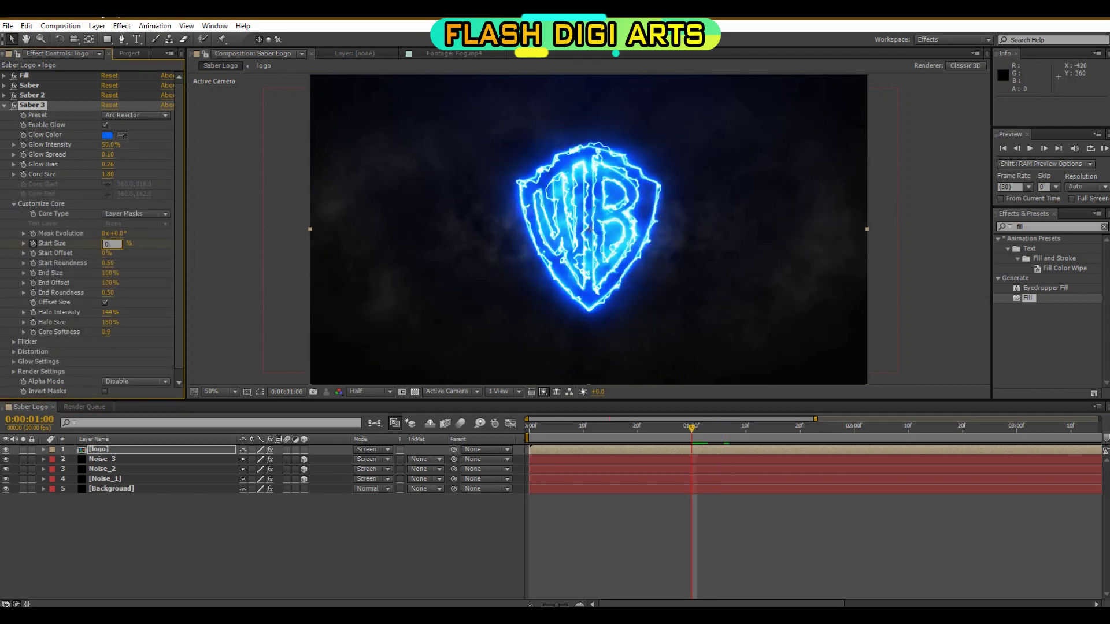
pyautogui.moveTo(692, 426); pyautogui.dragTo(854, 427)
pyautogui.click(109, 244)
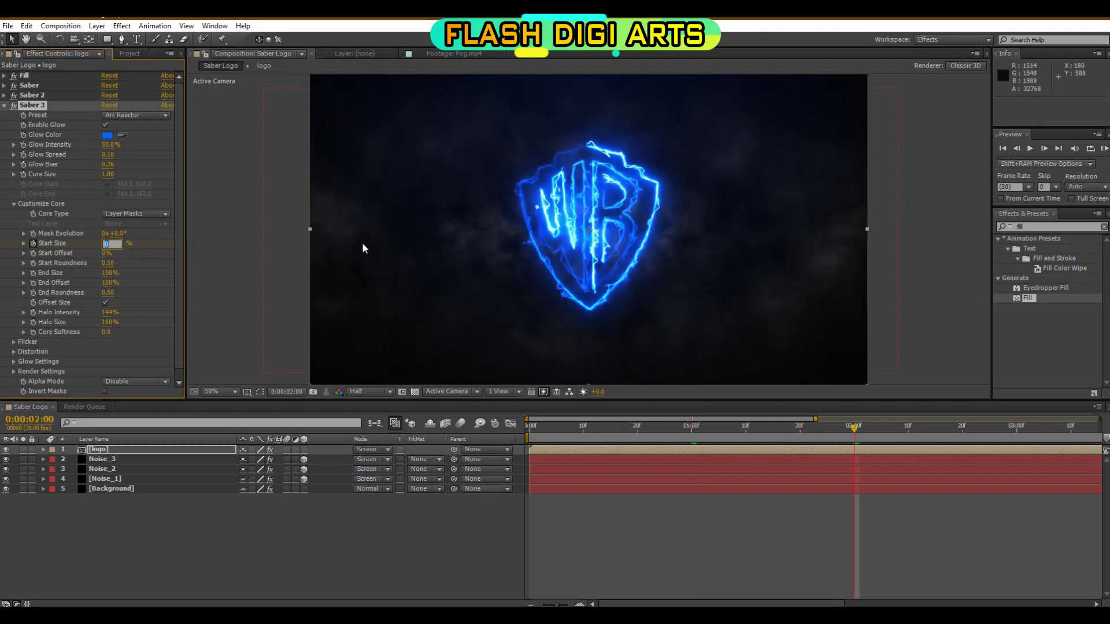
pyautogui.write('200')
pyautogui.press('Return')
pyautogui.press('u')
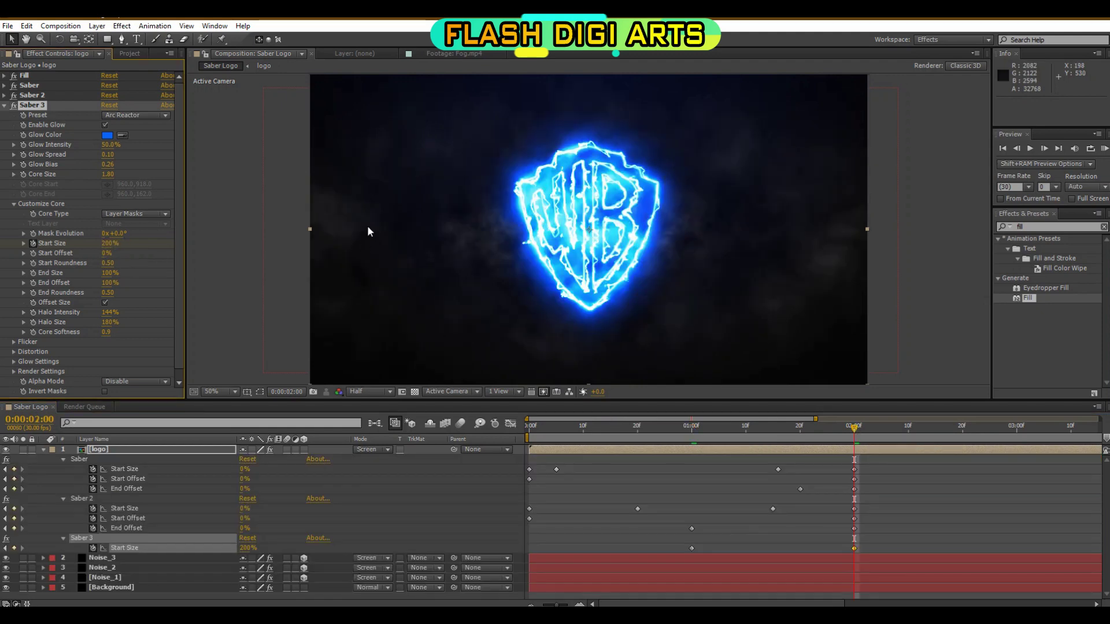
pyautogui.click(1016, 426)
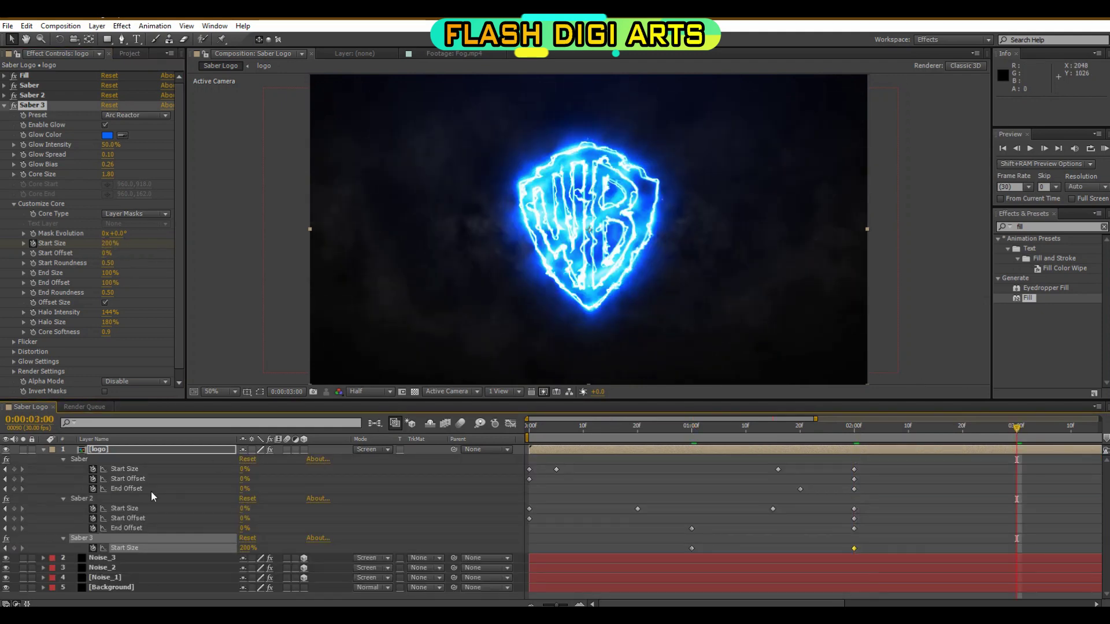
pyautogui.click(63, 538)
pyautogui.click(64, 538)
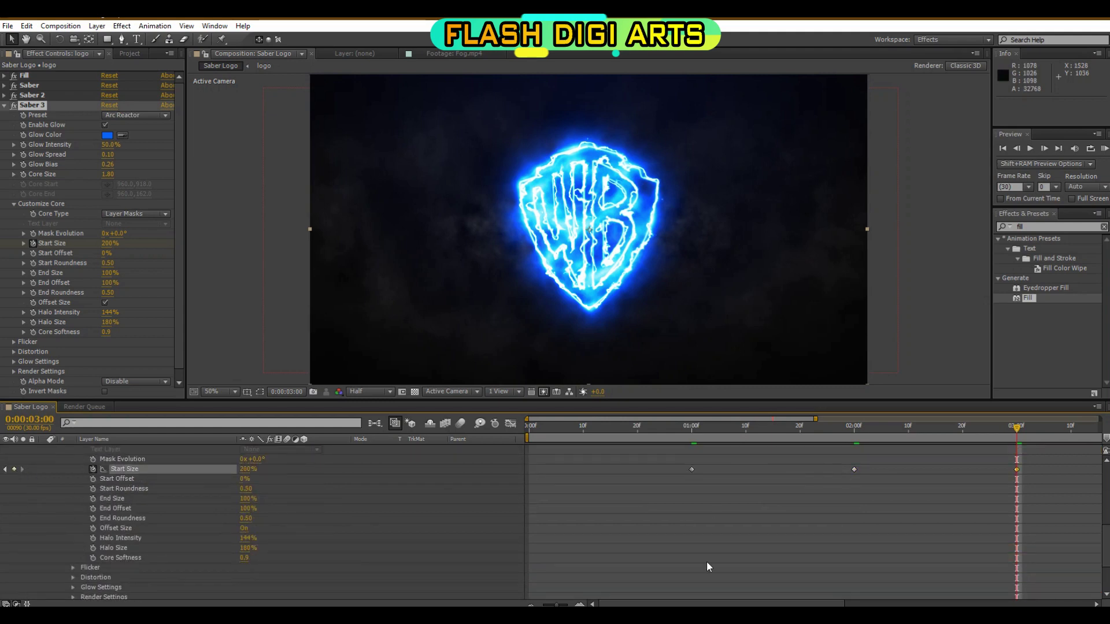
pyautogui.moveTo(762, 604); pyautogui.dragTo(848, 604)
pyautogui.click(975, 428)
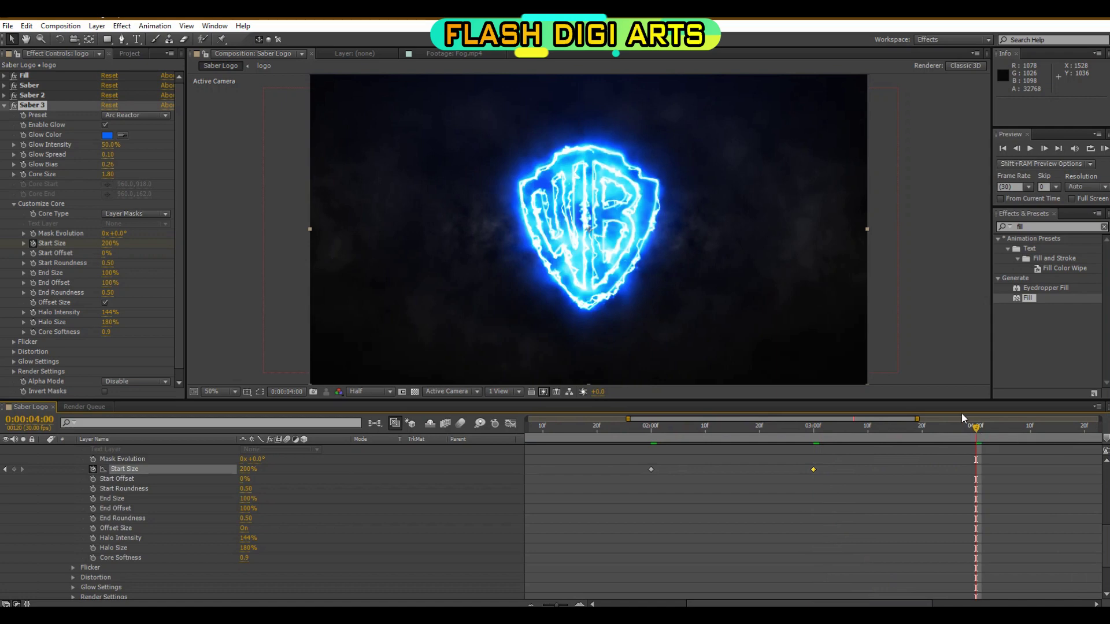
pyautogui.write('0')
pyautogui.press('Return')
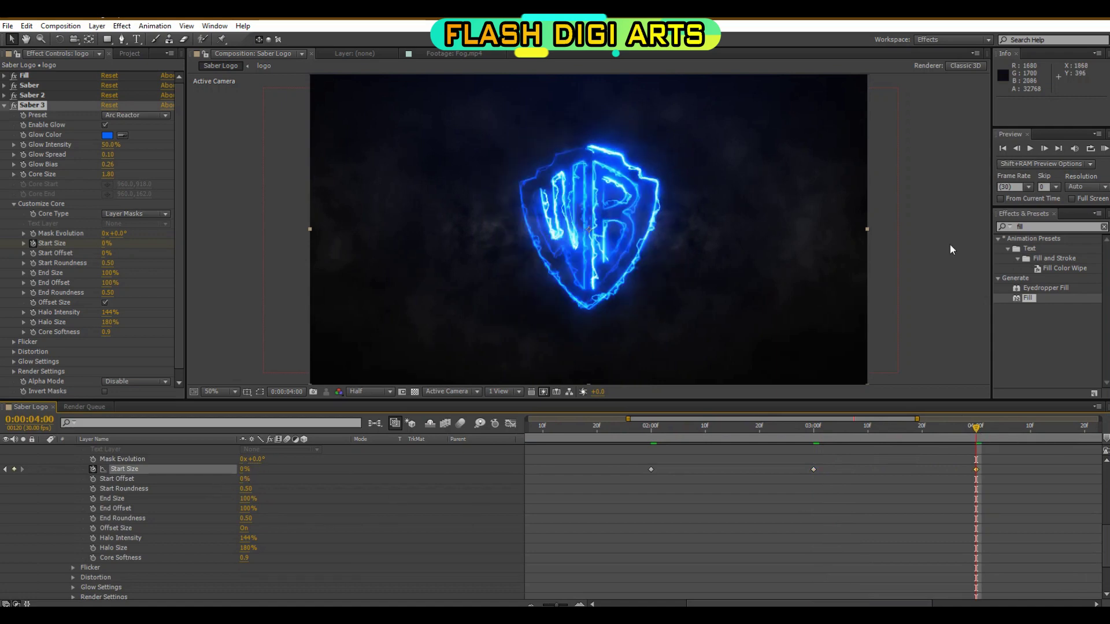
# Step: Keyframe Start Offset to 100% at one second, and set End Size to 0%
pyautogui.click(93, 478)
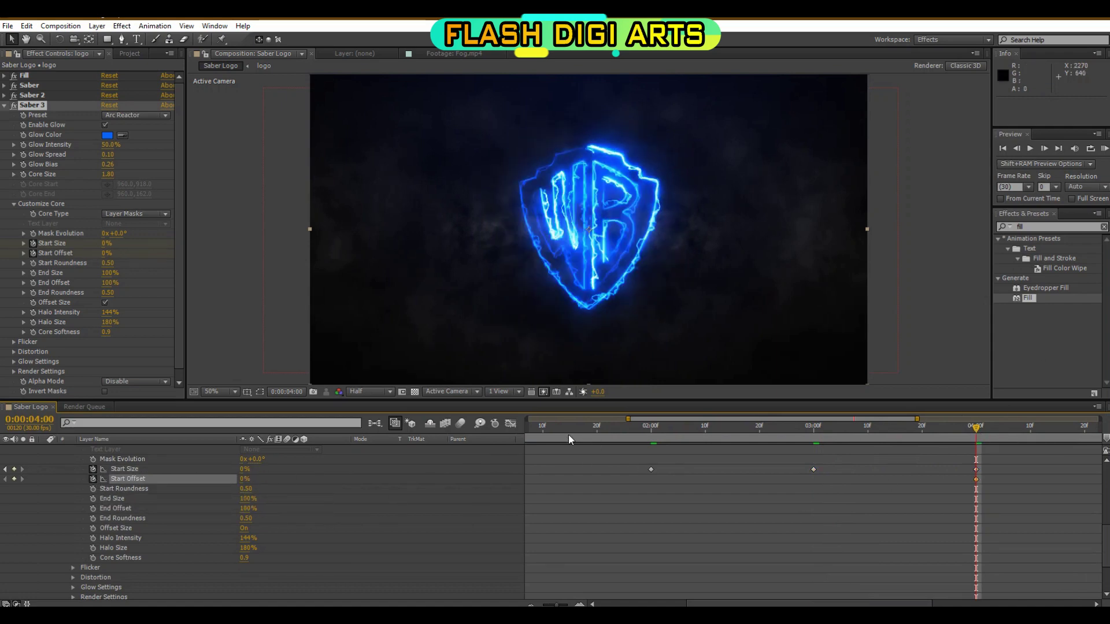
pyautogui.click(679, 601)
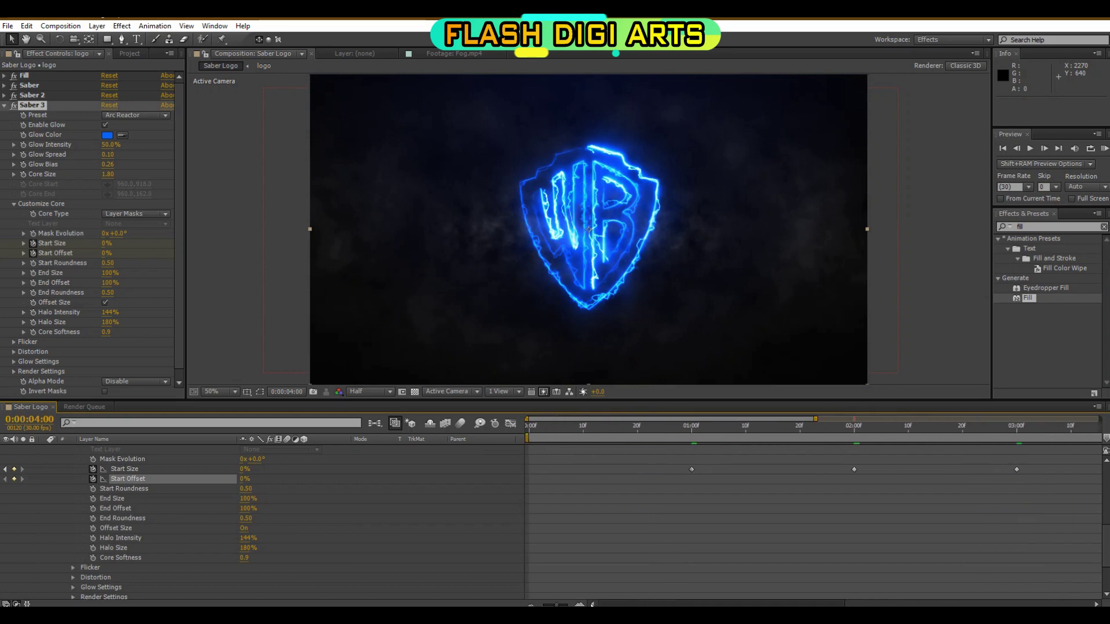
pyautogui.click(691, 427)
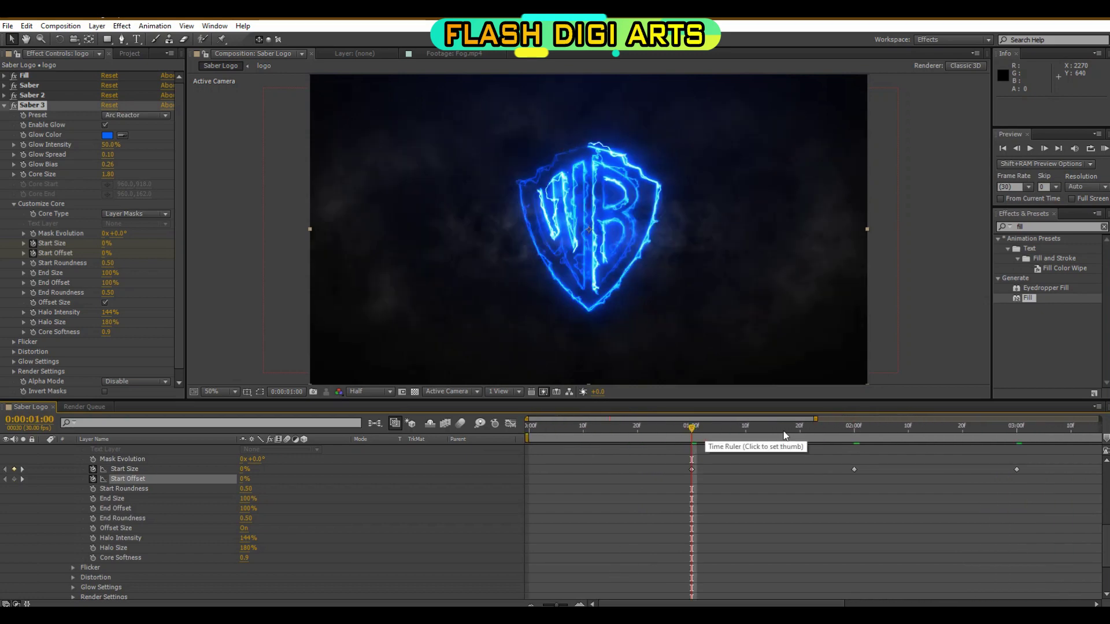
pyautogui.click(245, 479)
pyautogui.write('100')
pyautogui.press('Return')
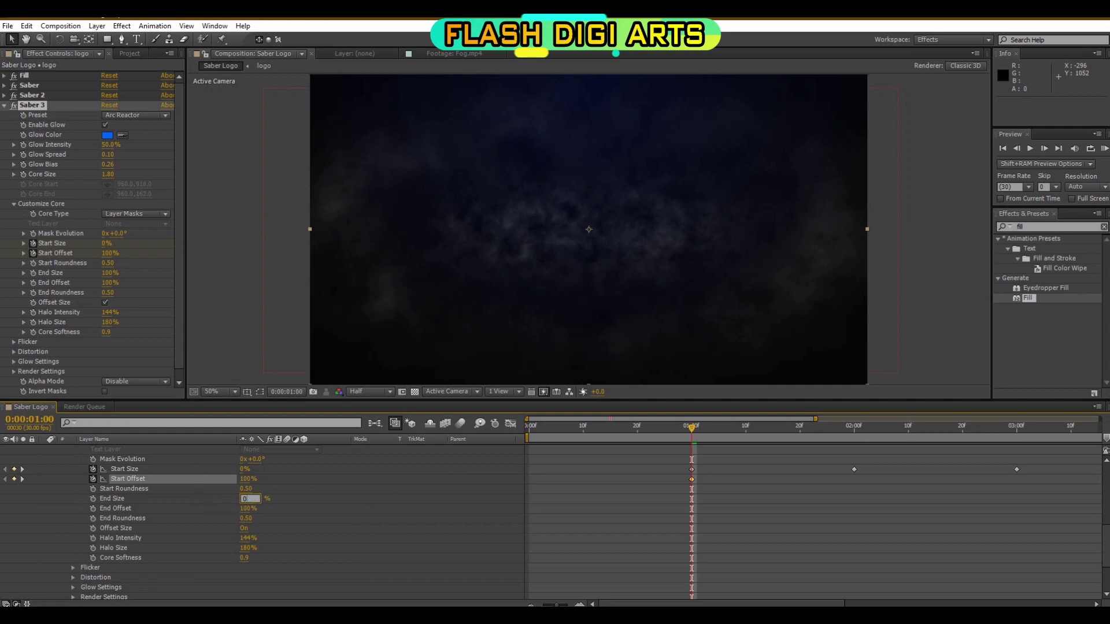
pyautogui.press('Return')
# Step: Keyframe End Offset from three seconds to 0% at four seconds
pyautogui.click(1016, 426)
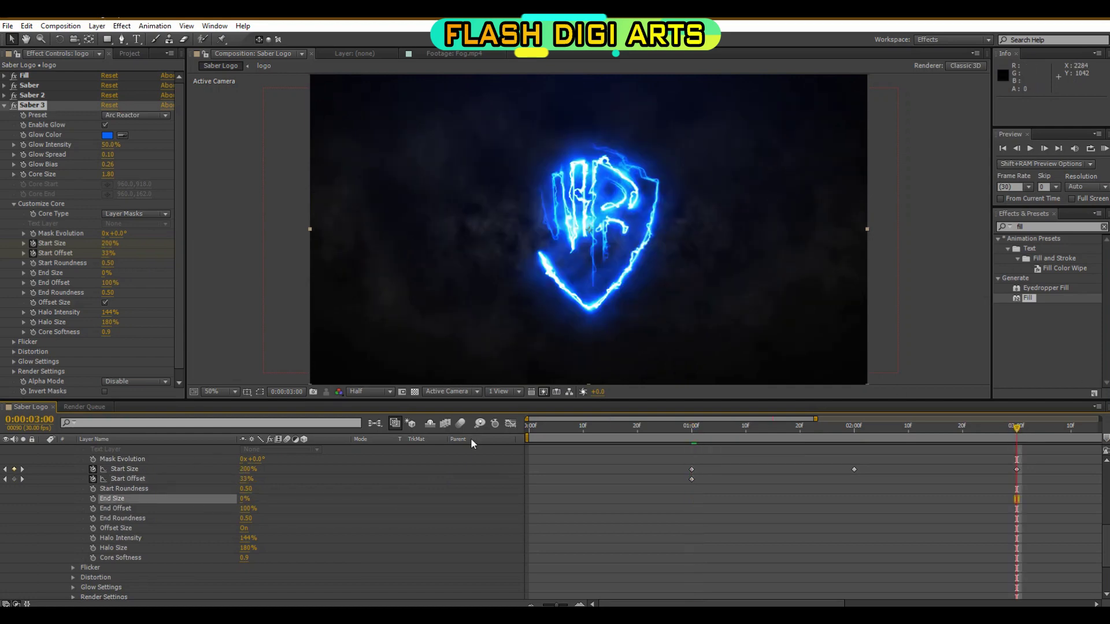
pyautogui.click(93, 508)
pyautogui.hscroll(3, 751, 520)
pyautogui.click(972, 427)
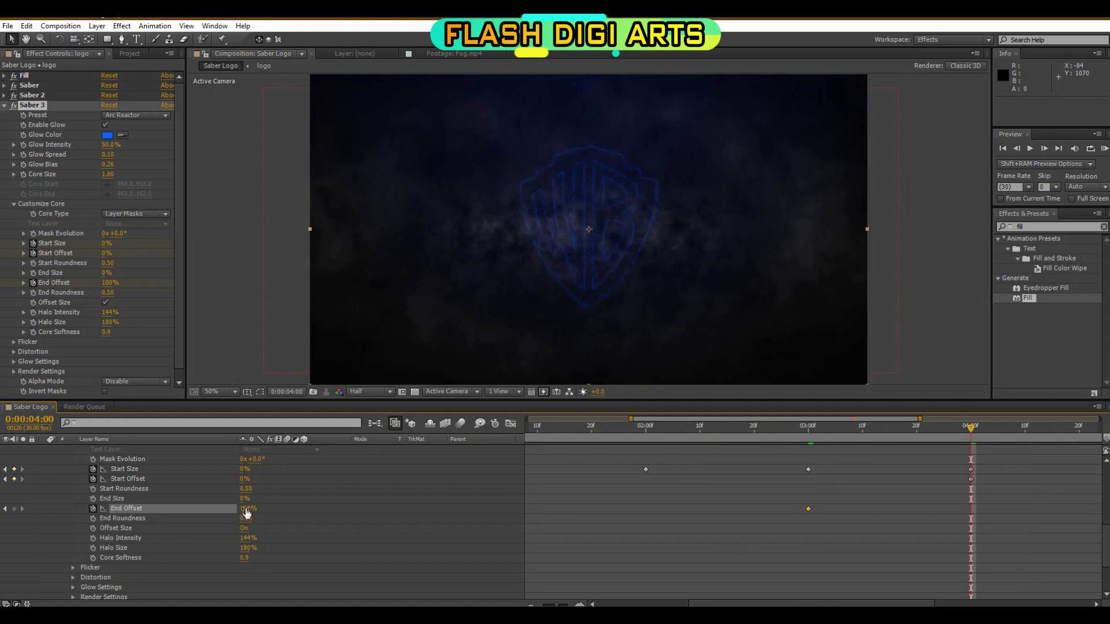
pyautogui.press('Return')
# Step: Set the third Saber's Composite Settings to Add, collapse it, and reselect the logo layer
pyautogui.click(14, 371)
pyautogui.scroll(-2, 15, 365)
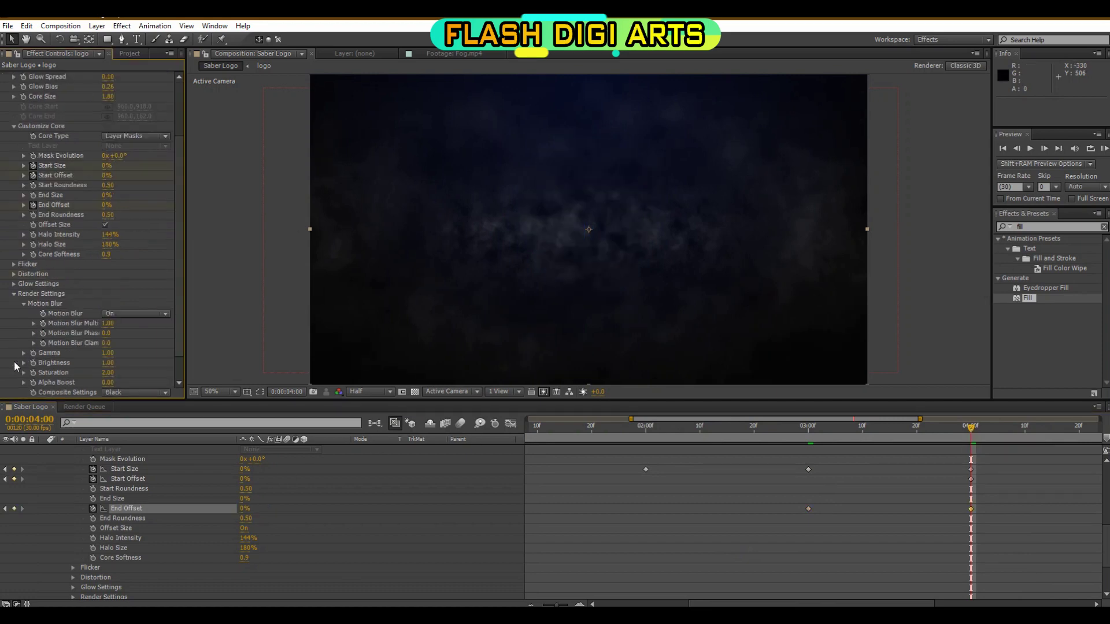
pyautogui.scroll(-1, 108, 347)
pyautogui.click(136, 362)
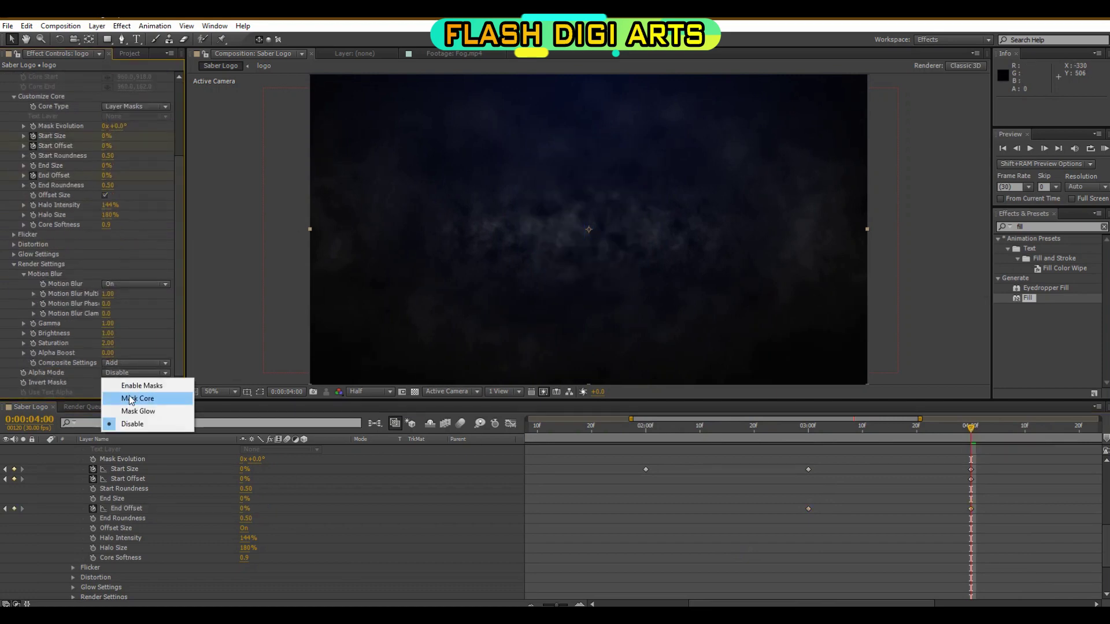
pyautogui.click(119, 396)
pyautogui.scroll(5, 70, 87)
pyautogui.click(5, 105)
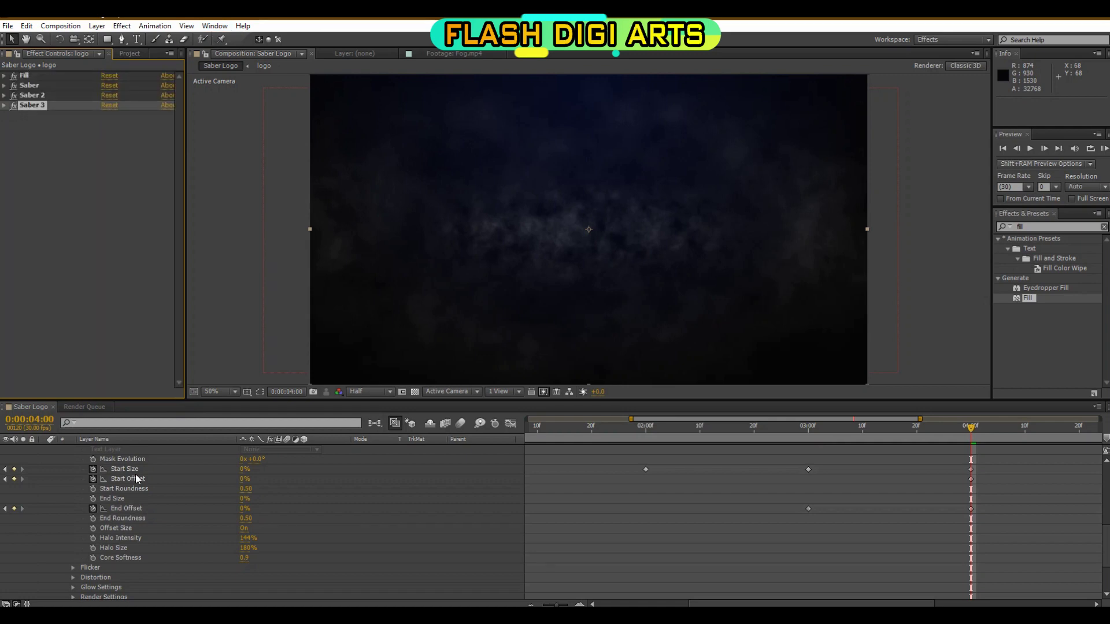
pyautogui.scroll(5, 117, 491)
pyautogui.click(117, 448)
# Step: Add a fourth Saber glow to the logo using the Haze preset
pyautogui.click(121, 25)
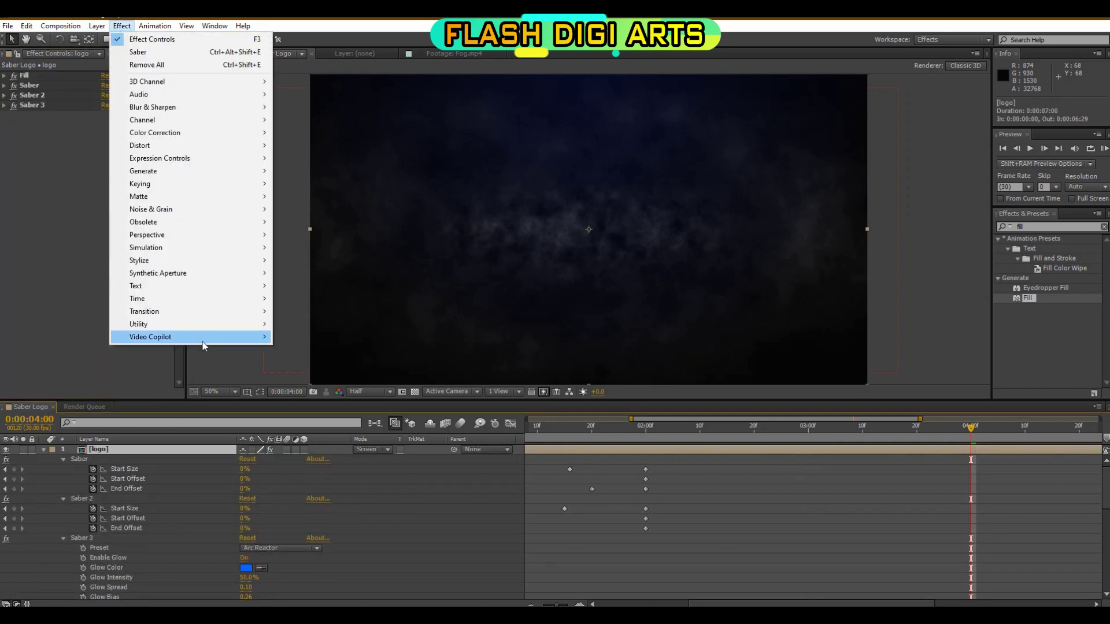
pyautogui.moveTo(255, 339)
pyautogui.click(300, 339)
pyautogui.click(140, 126)
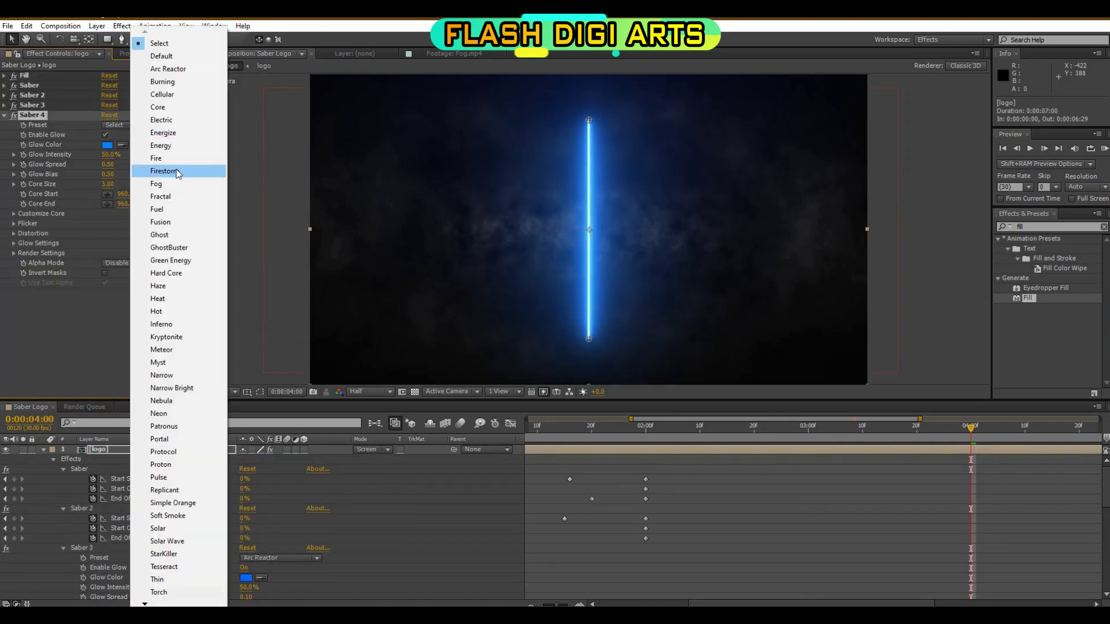
pyautogui.click(190, 295)
# Step: Change the fourth Saber's glow colour to red-orange
pyautogui.click(107, 145)
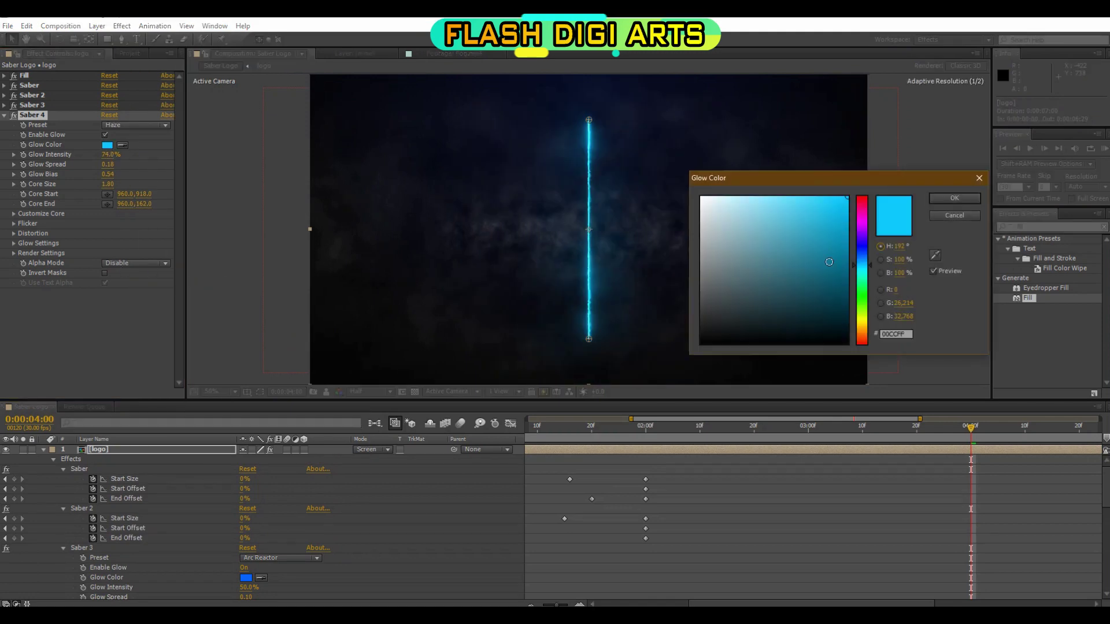
pyautogui.click(865, 337)
pyautogui.click(846, 214)
pyautogui.click(867, 340)
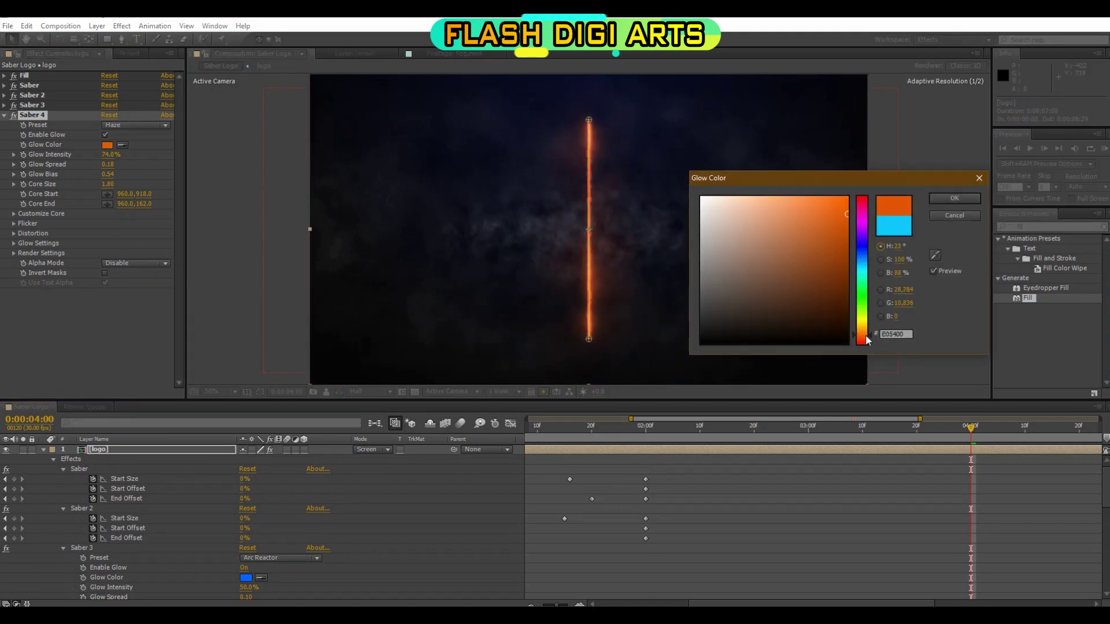
pyautogui.moveTo(867, 340); pyautogui.dragTo(866, 344)
pyautogui.click(954, 198)
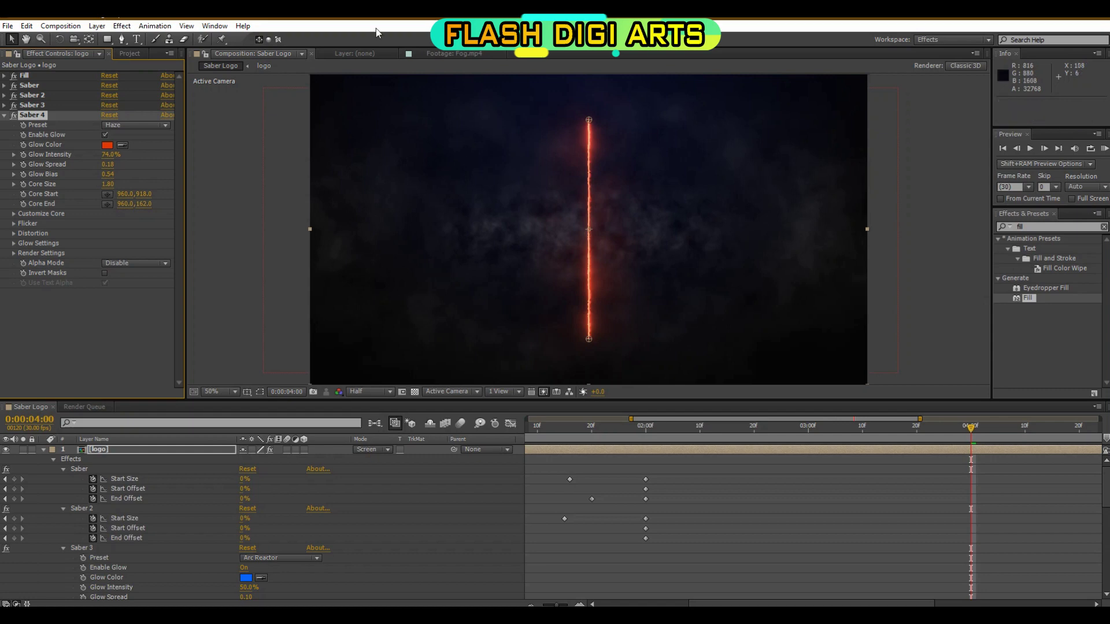
# Step: Set Core Type to Layer Masks, glow intensity 32%, spread 0.06, bias 0.07
pyautogui.click(14, 213)
pyautogui.click(135, 223)
pyautogui.click(125, 241)
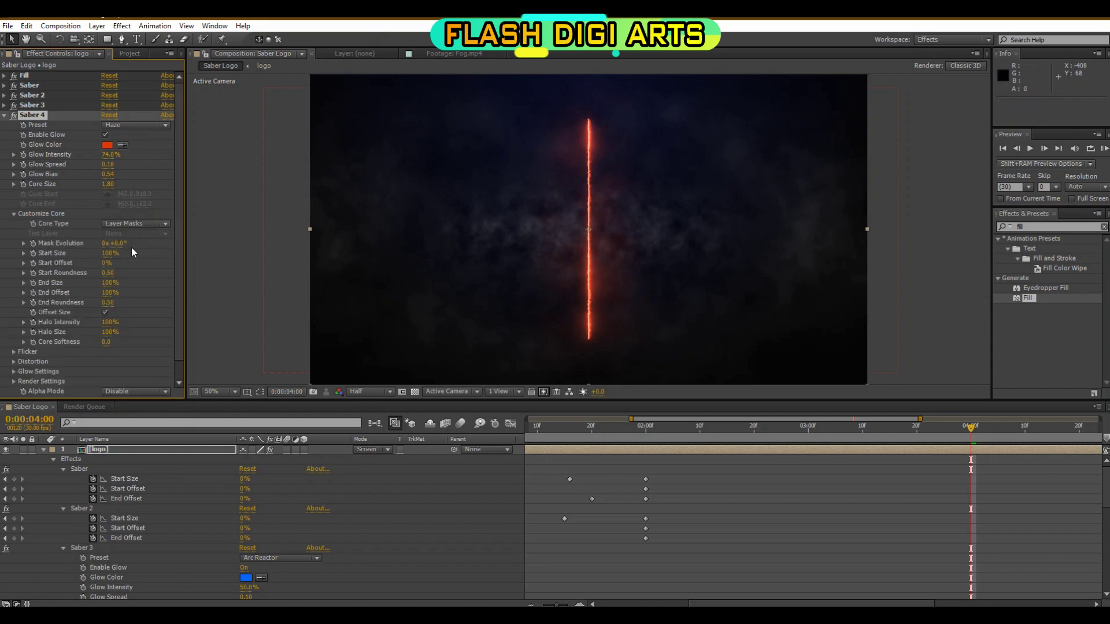
pyautogui.click(108, 154)
pyautogui.write('32')
pyautogui.press('Return')
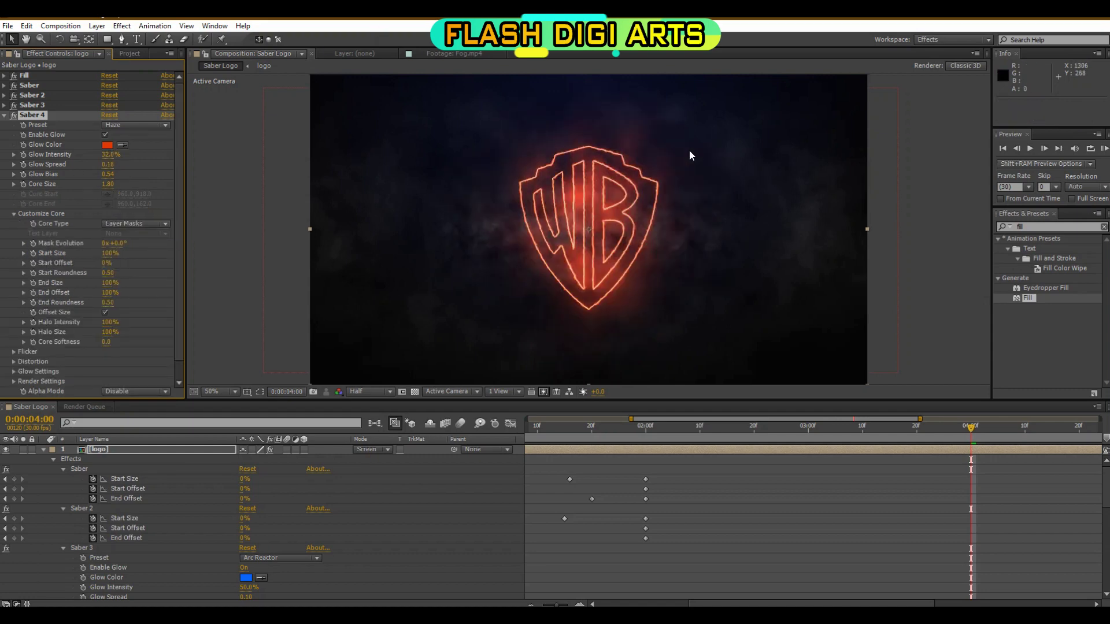
pyautogui.click(107, 164)
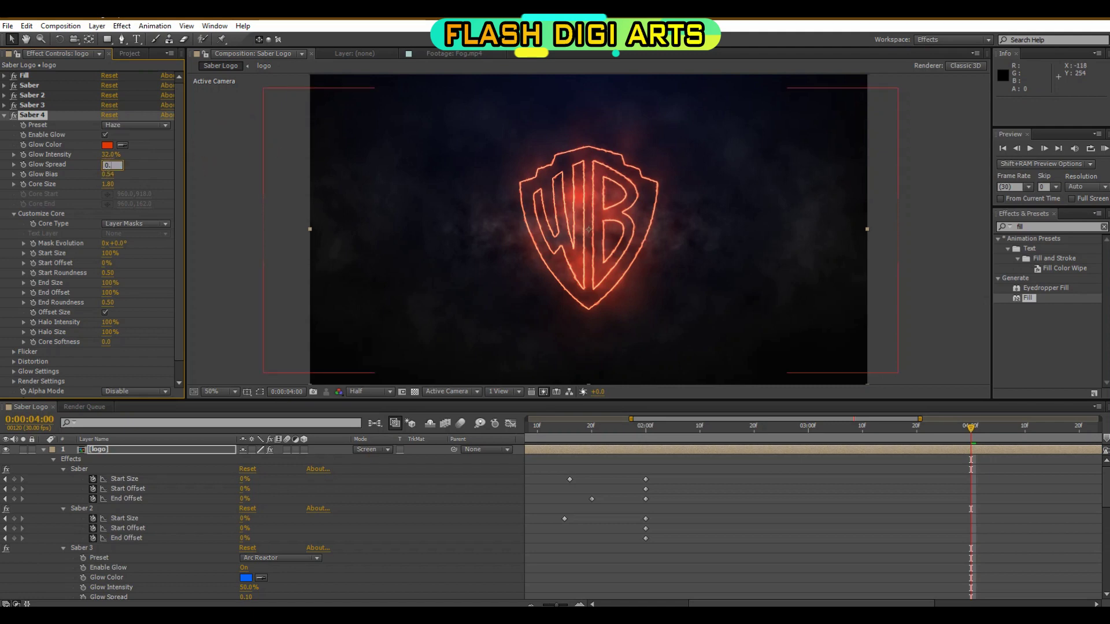
pyautogui.write('06')
pyautogui.click(108, 175)
pyautogui.write('0.07')
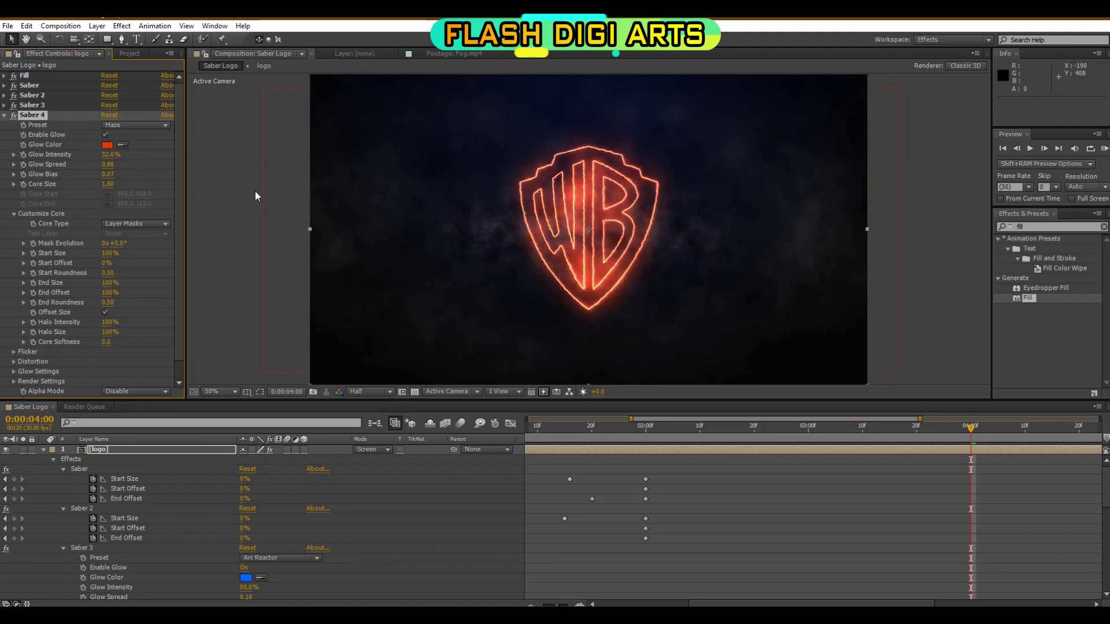
pyautogui.press('Tab')
pyautogui.write('0.75')
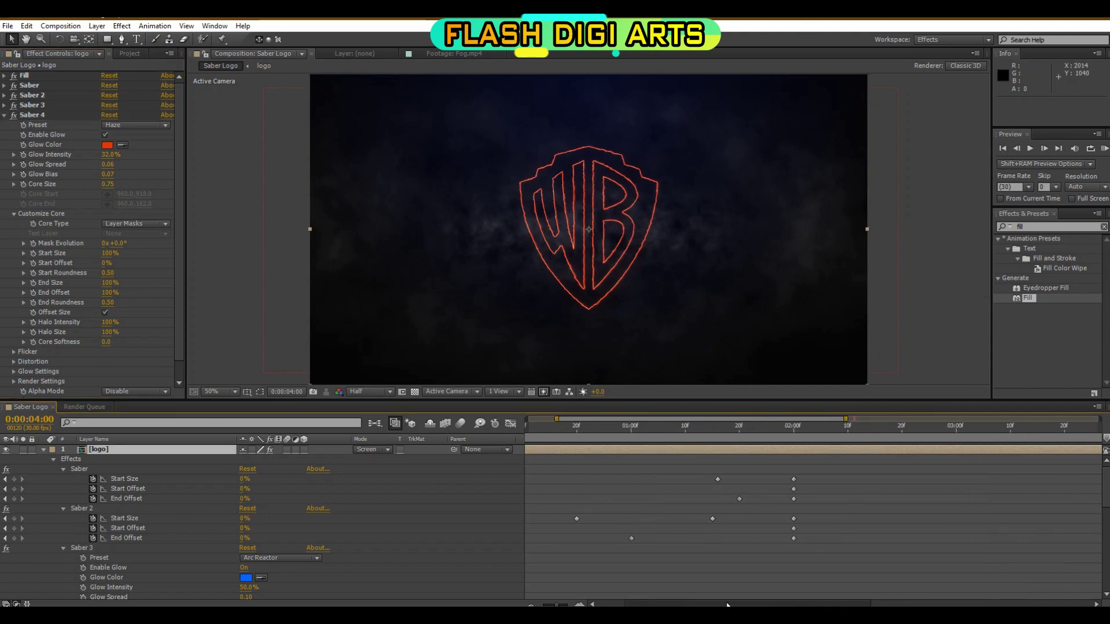
# Step: Keyframe Saber 4 Start Size at 0% at 2 seconds and 200% at 3 seconds
pyautogui.moveTo(792, 604); pyautogui.dragTo(699, 604)
pyautogui.click(853, 426)
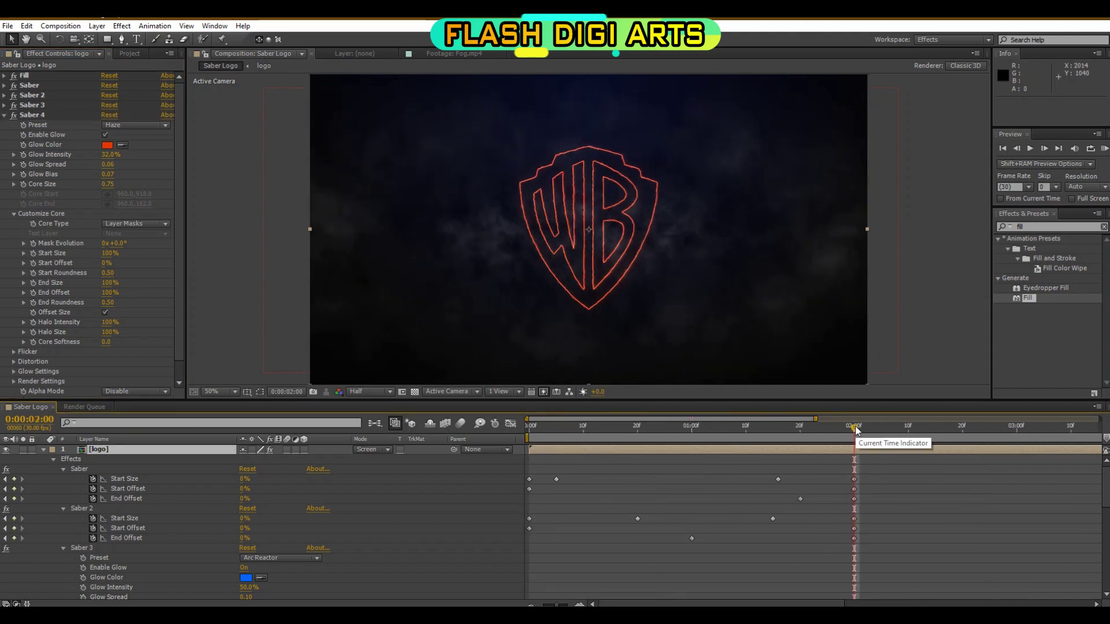
pyautogui.click(32, 253)
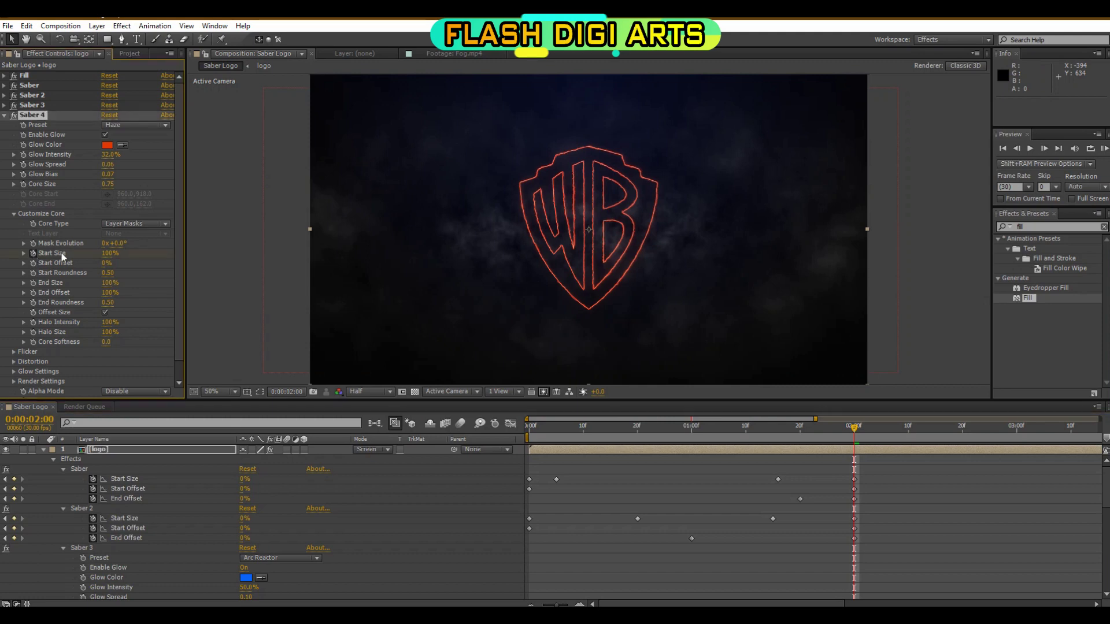
pyautogui.moveTo(108, 253); pyautogui.dragTo(70, 253)
pyautogui.click(1016, 426)
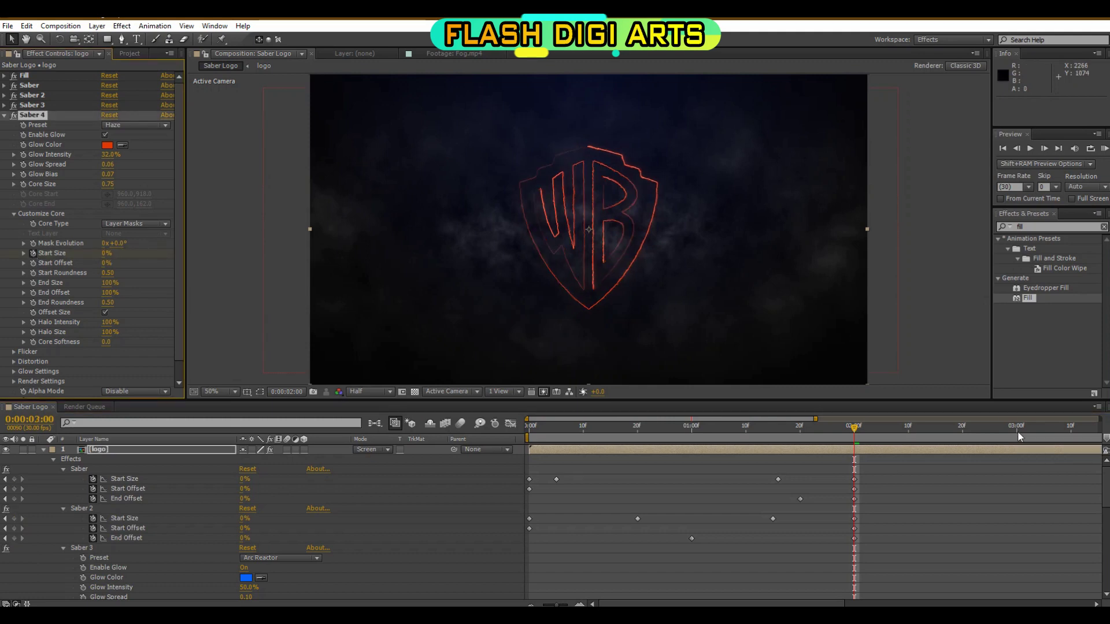
pyautogui.click(107, 253)
pyautogui.write('200')
pyautogui.press('Return')
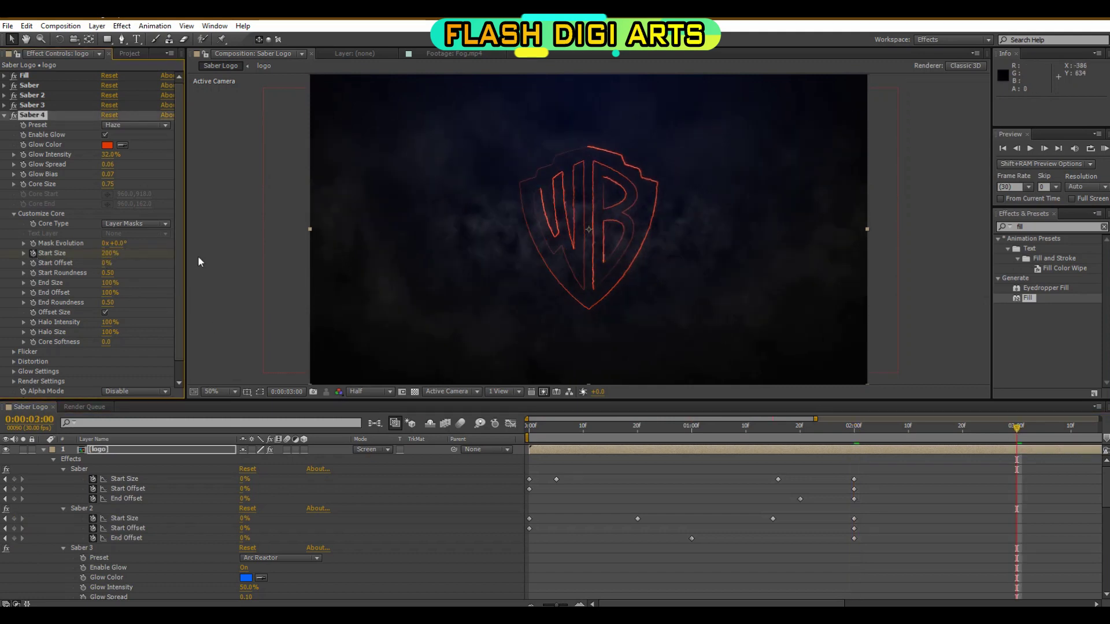
# Step: Hold Start Size at 200% at 4 seconds, then drop it to 0% at 5 seconds
pyautogui.moveTo(721, 604); pyautogui.dragTo(846, 604)
pyautogui.click(894, 430)
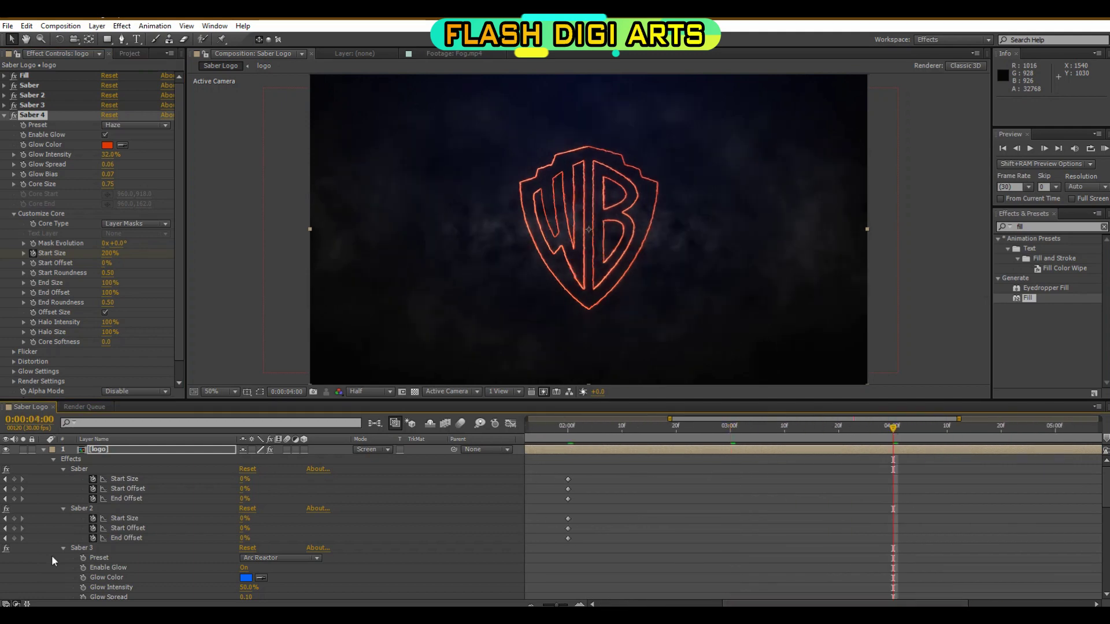
pyautogui.scroll(-15, 68, 561)
pyautogui.click(64, 554)
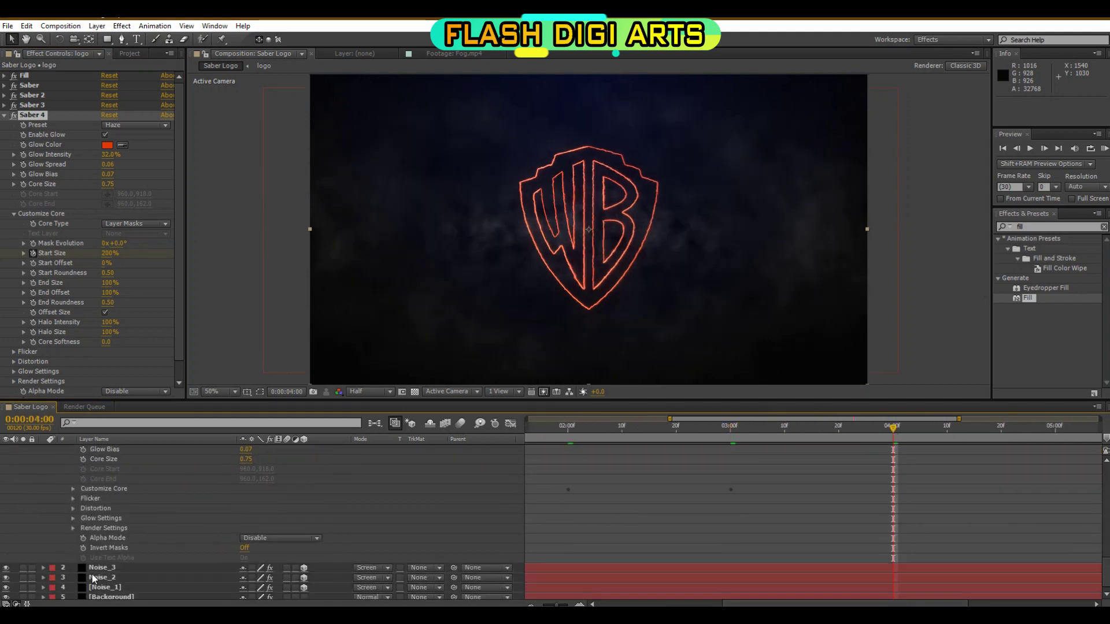
pyautogui.scroll(-5, 92, 549)
pyautogui.click(73, 573)
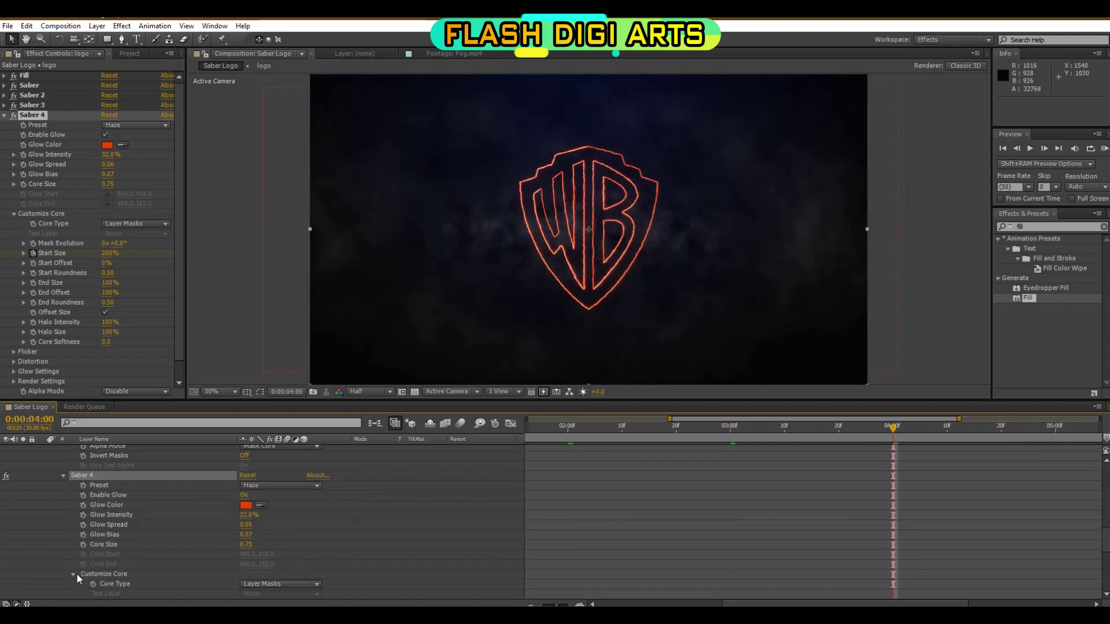
pyautogui.scroll(-8, 100, 572)
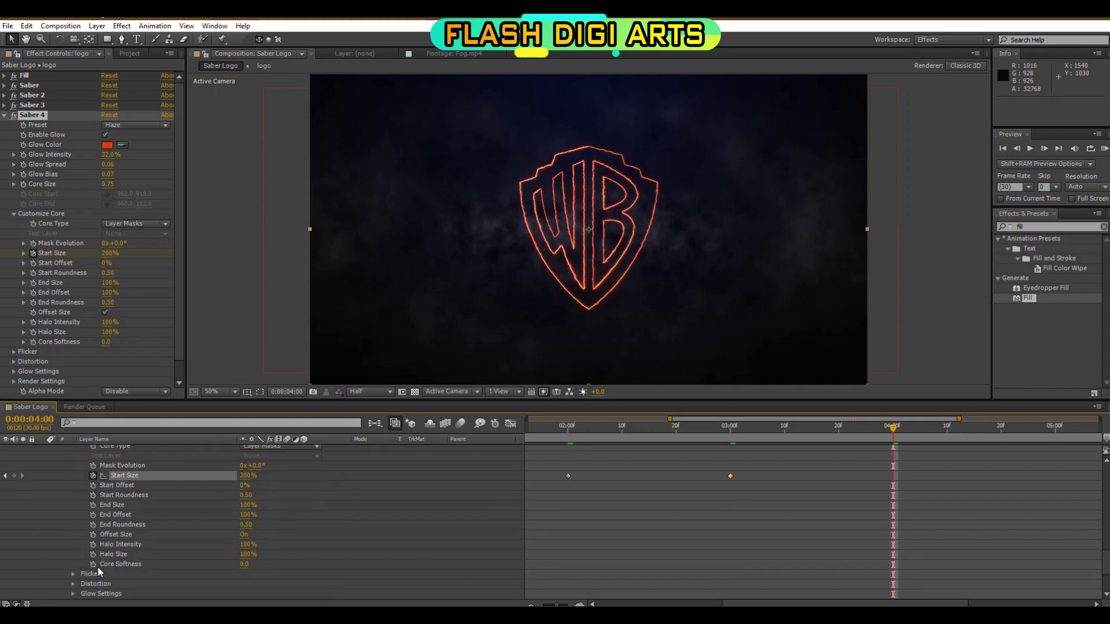
pyautogui.click(14, 476)
pyautogui.click(1056, 433)
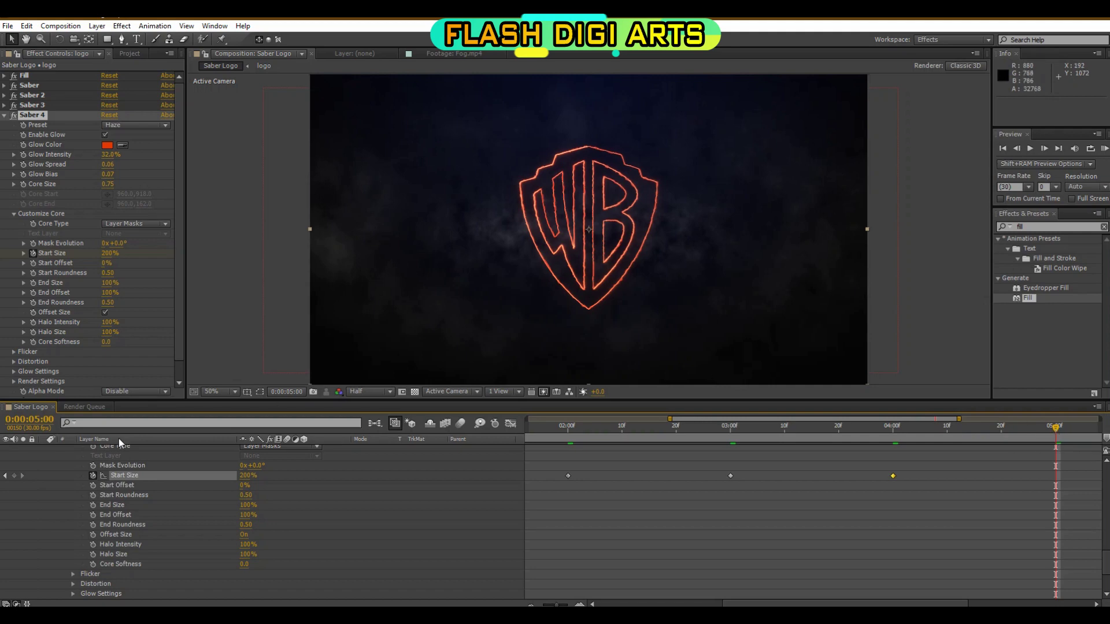
pyautogui.write('0')
pyautogui.press('Return')
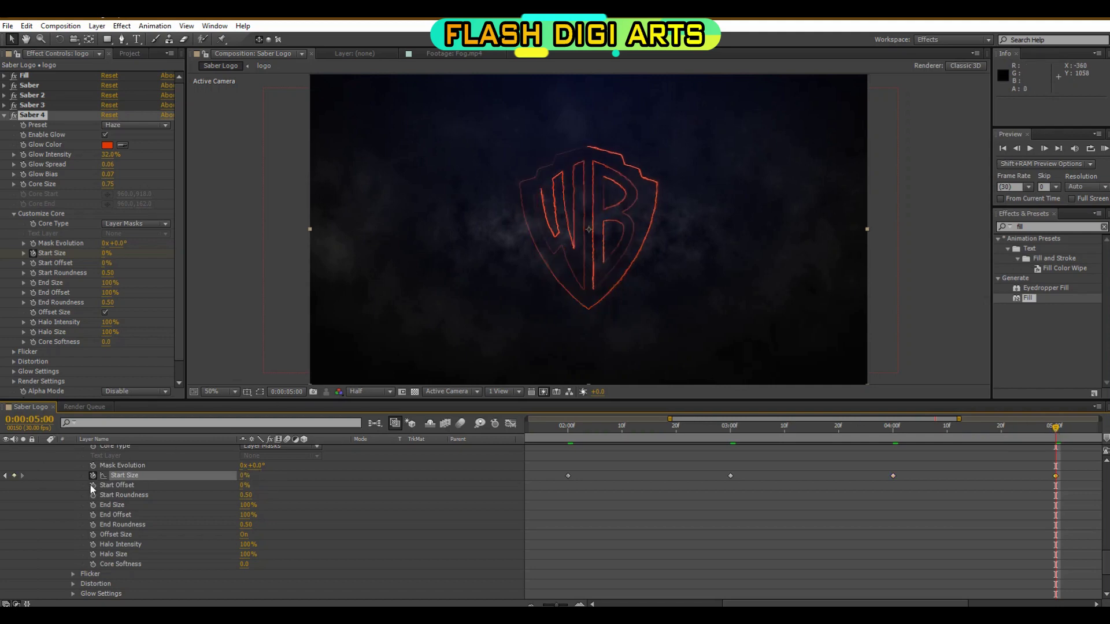
# Step: Keyframe Start Offset to 100% at 2 seconds, set End Size 0%, and start End Offset at 4 seconds
pyautogui.click(93, 485)
pyautogui.moveTo(843, 603); pyautogui.dragTo(798, 604)
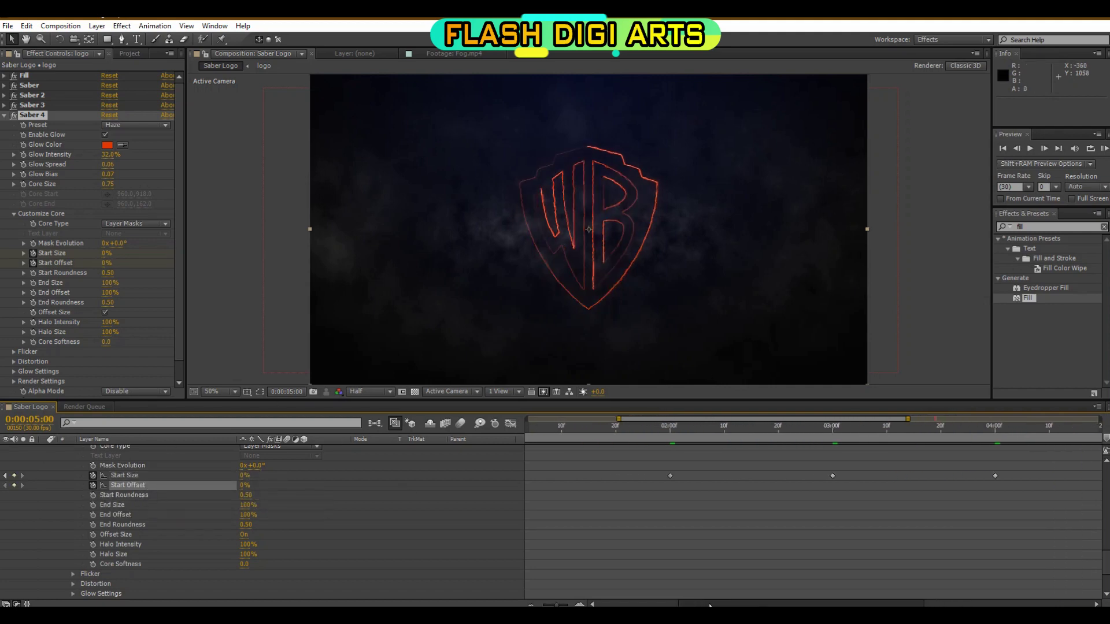
pyautogui.click(674, 433)
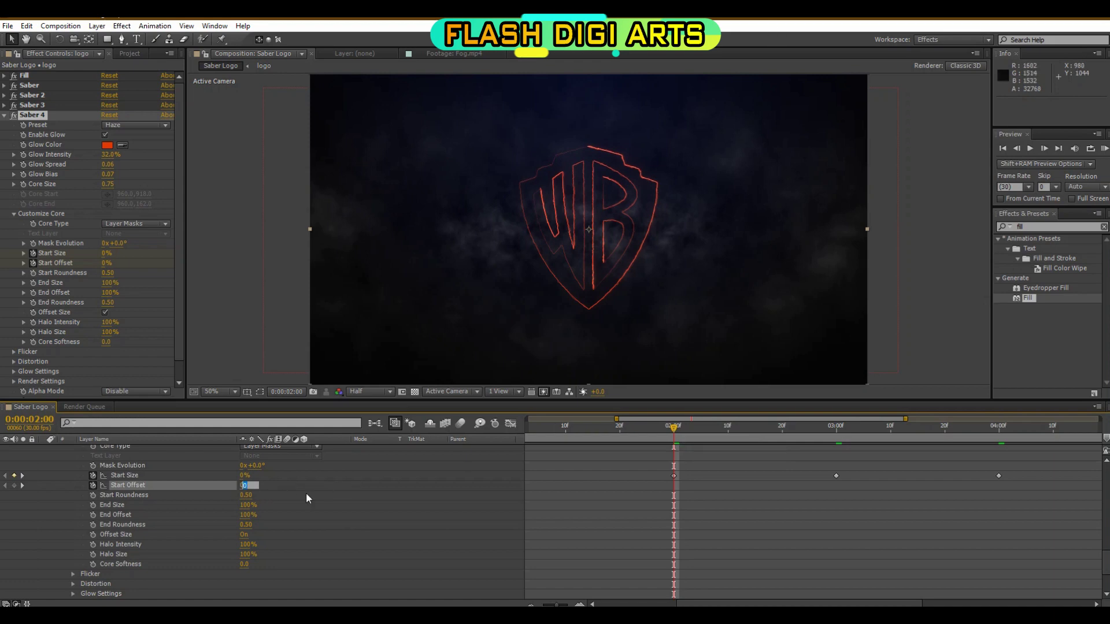
pyautogui.press('Return')
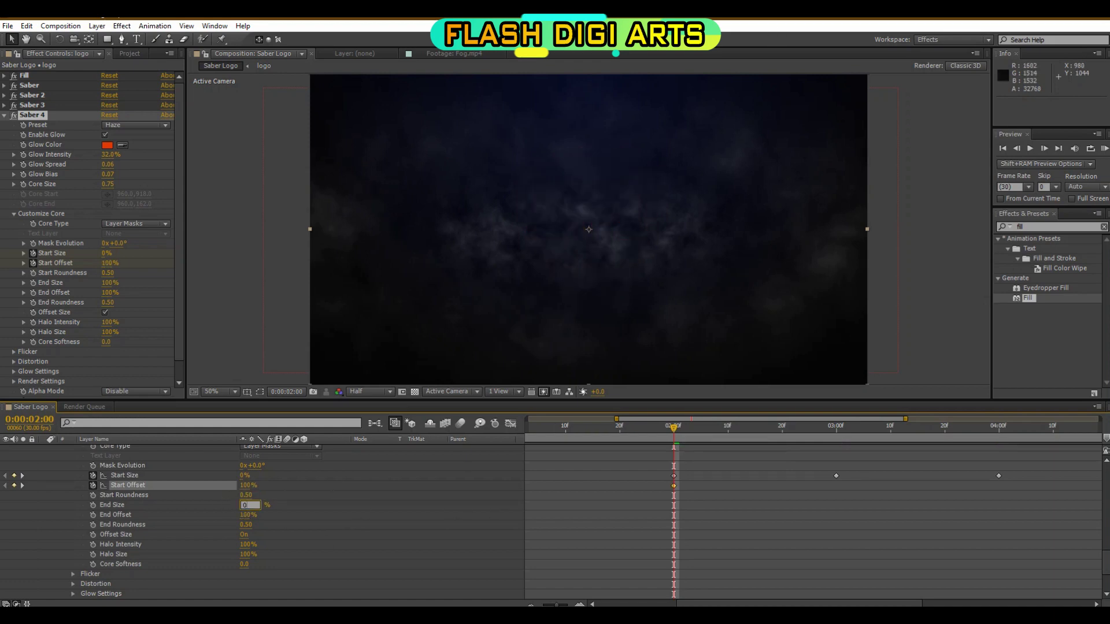
pyautogui.press('Return')
pyautogui.click(998, 428)
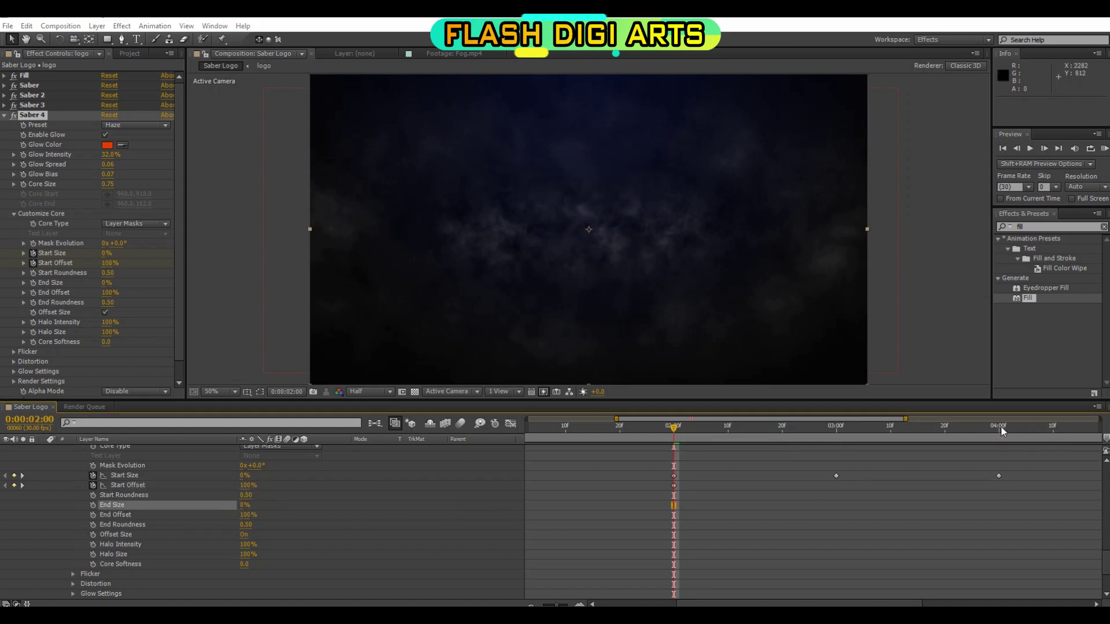
pyautogui.click(92, 514)
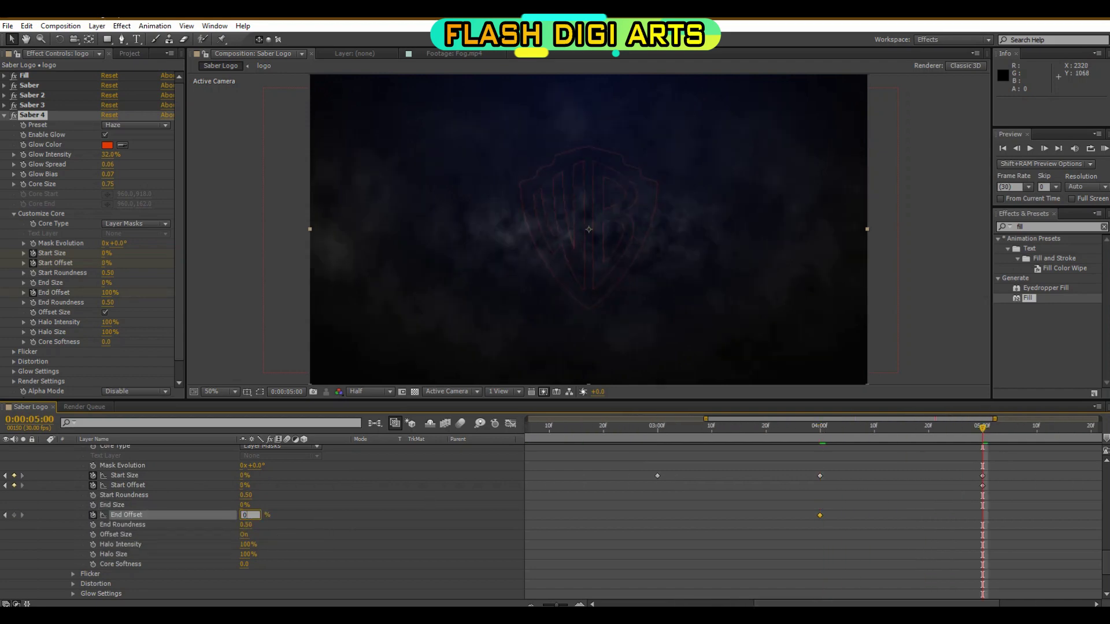
pyautogui.scroll(10, 56, 503)
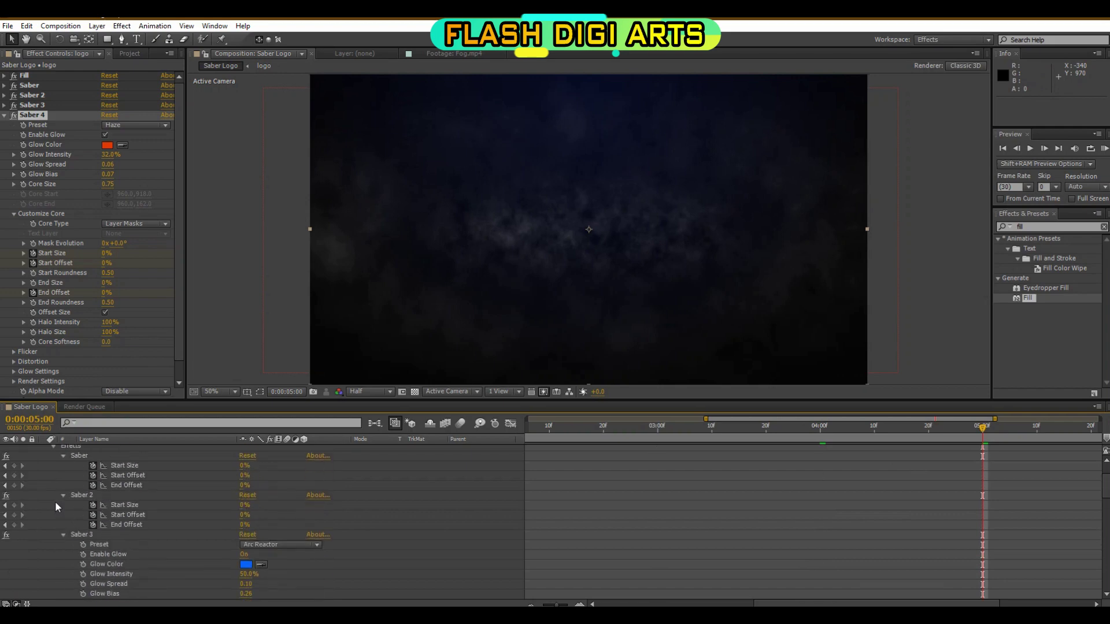
# Step: Collapse Sabers 1–4 and add a fifth Saber with the Electric preset
pyautogui.click(62, 469)
pyautogui.click(62, 479)
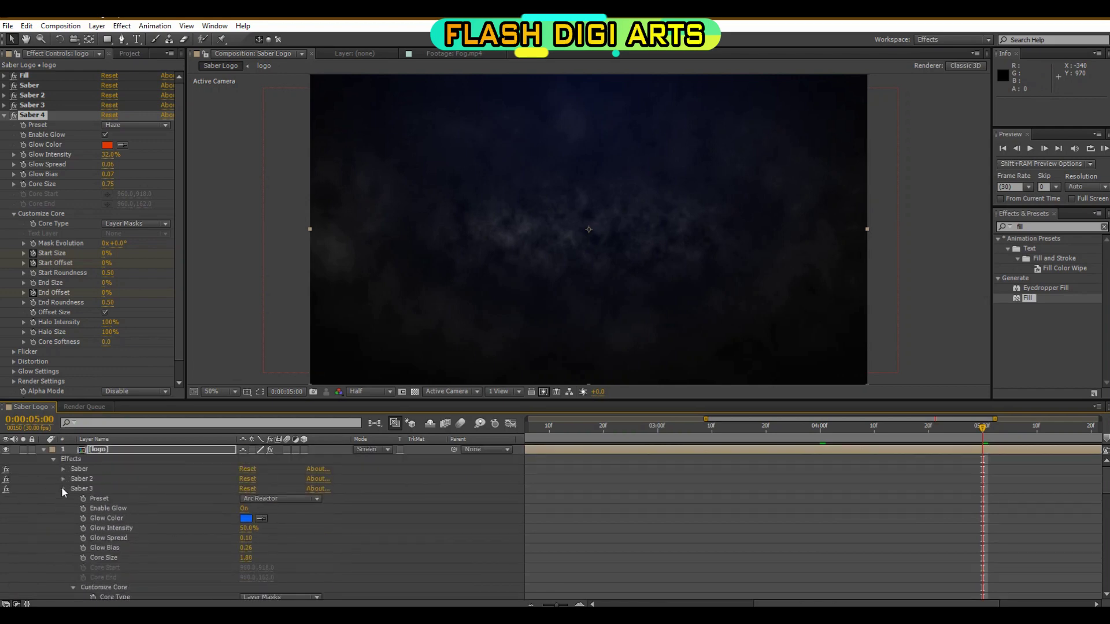
pyautogui.click(62, 488)
pyautogui.click(62, 498)
pyautogui.click(97, 26)
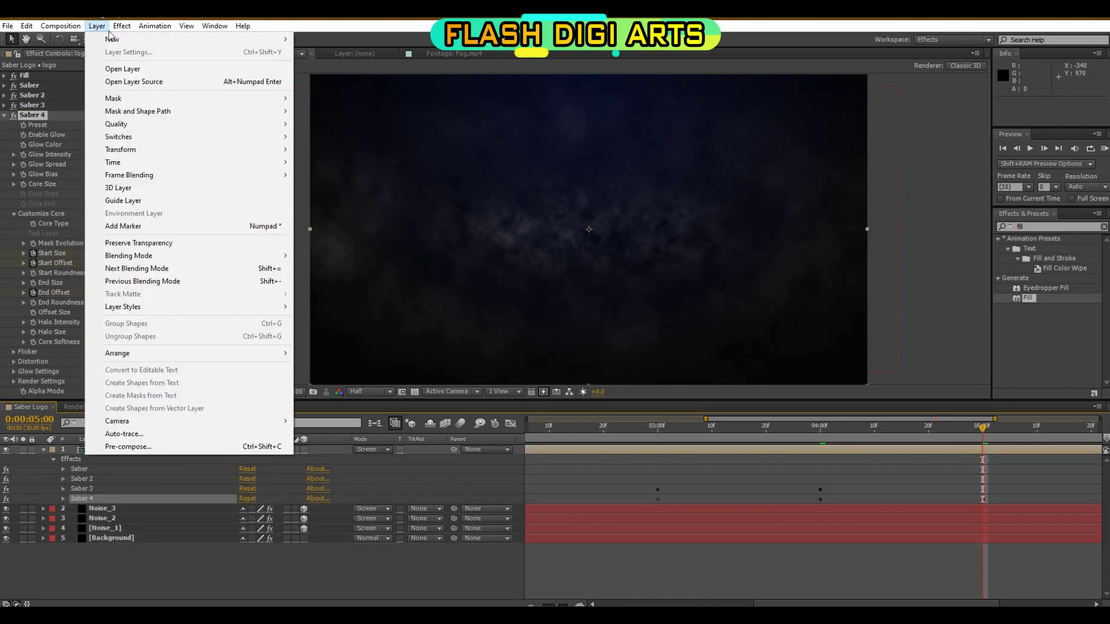
pyautogui.moveTo(190, 338)
pyautogui.click(304, 337)
pyautogui.click(123, 235)
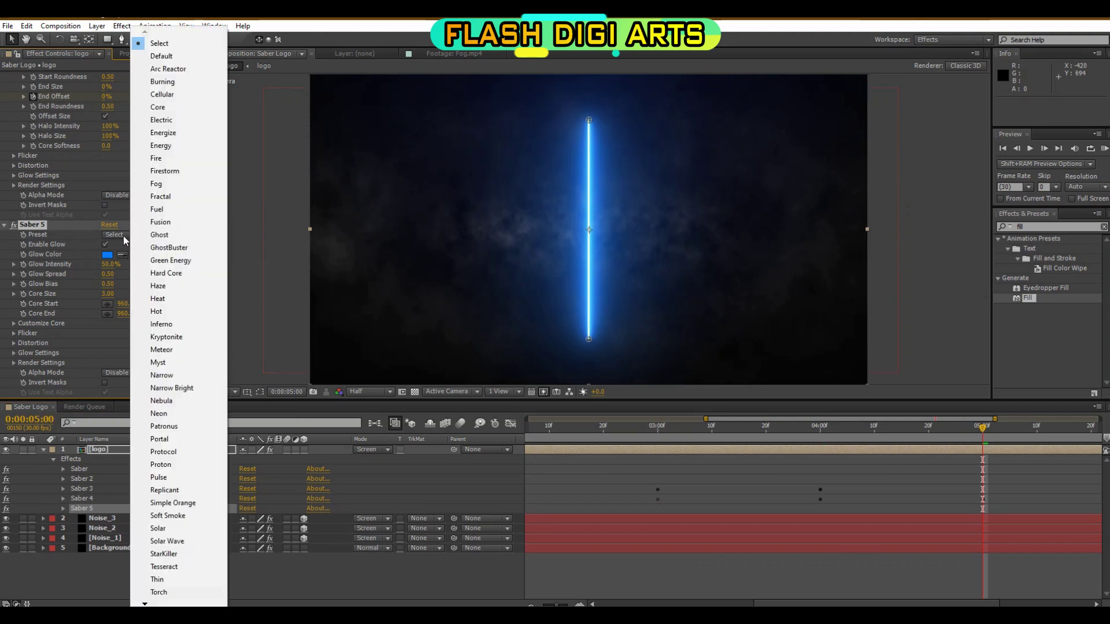
pyautogui.click(161, 120)
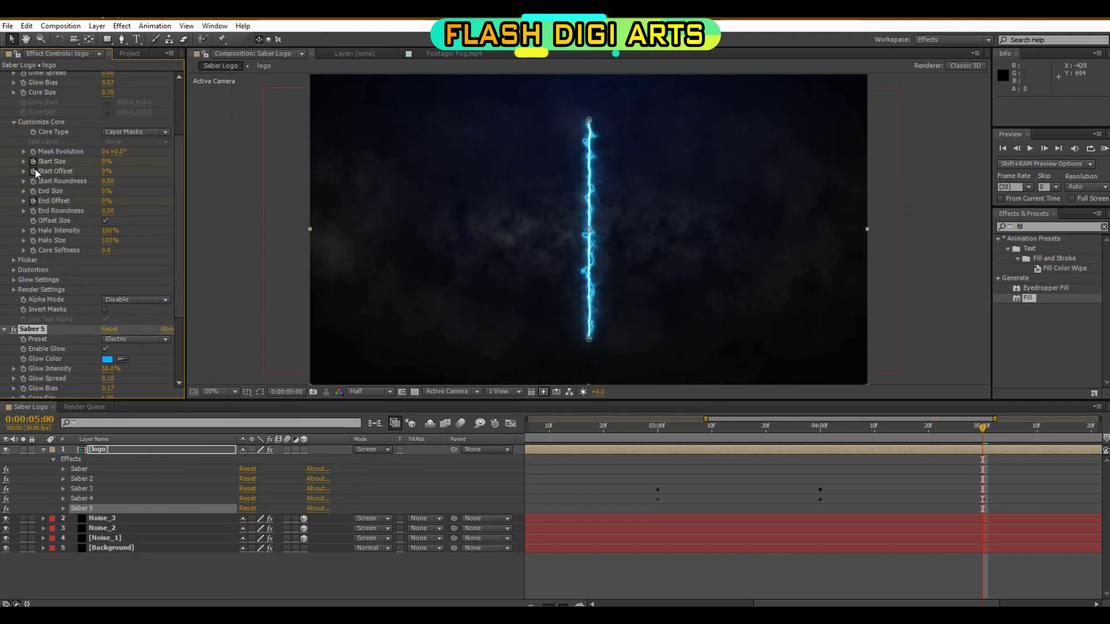
# Step: Set the Saber 5 glow colour to bright orange
pyautogui.click(5, 116)
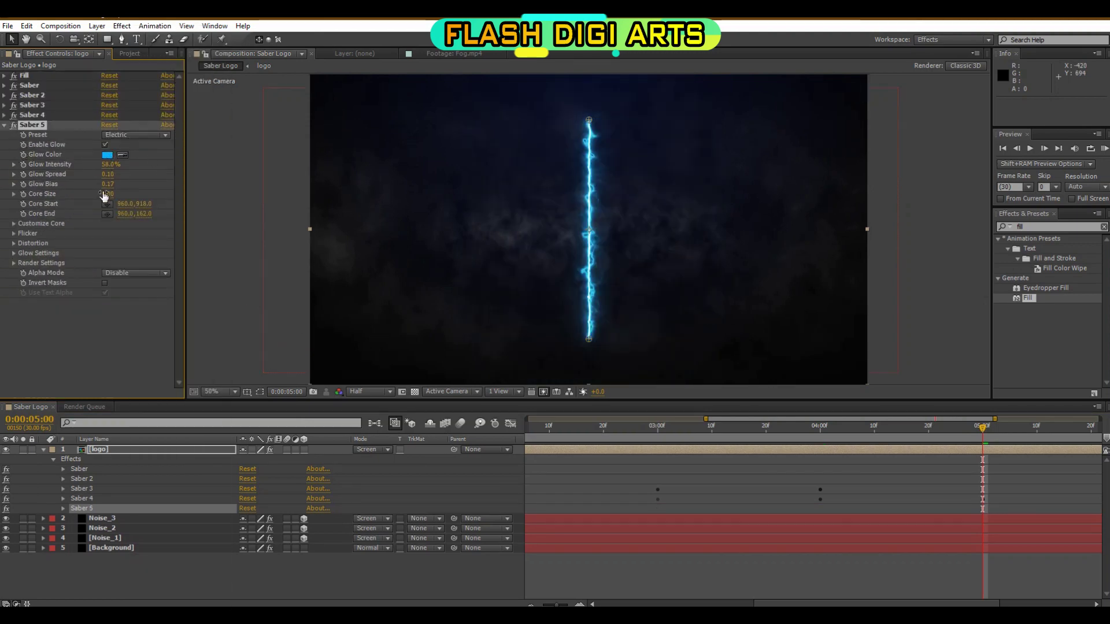
pyautogui.click(134, 298)
pyautogui.click(107, 155)
pyautogui.click(862, 331)
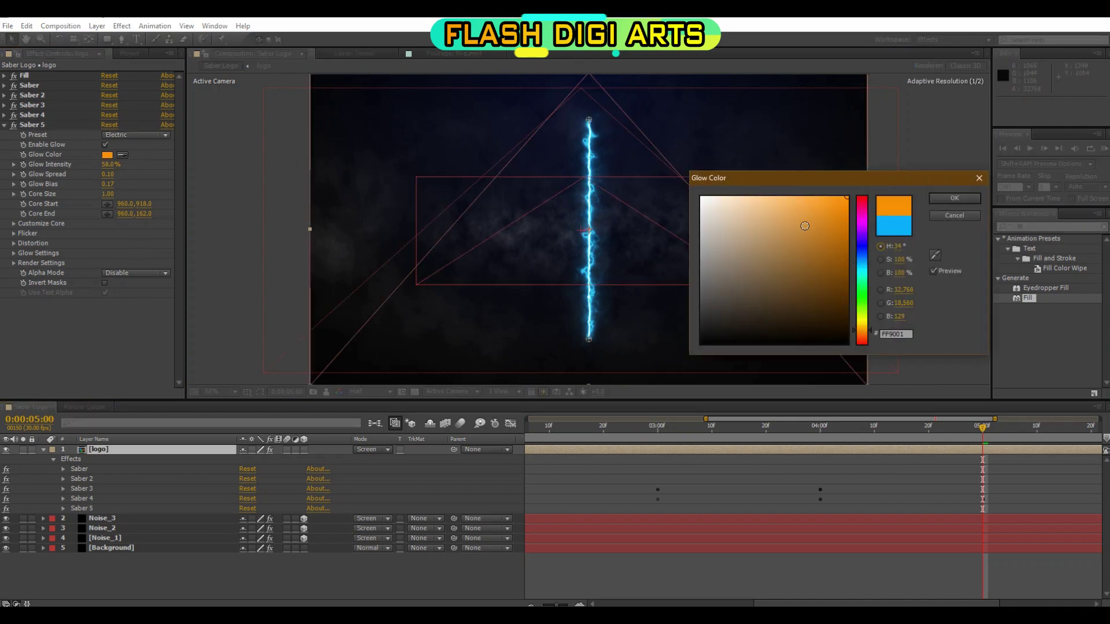
pyautogui.click(784, 197)
pyautogui.click(954, 198)
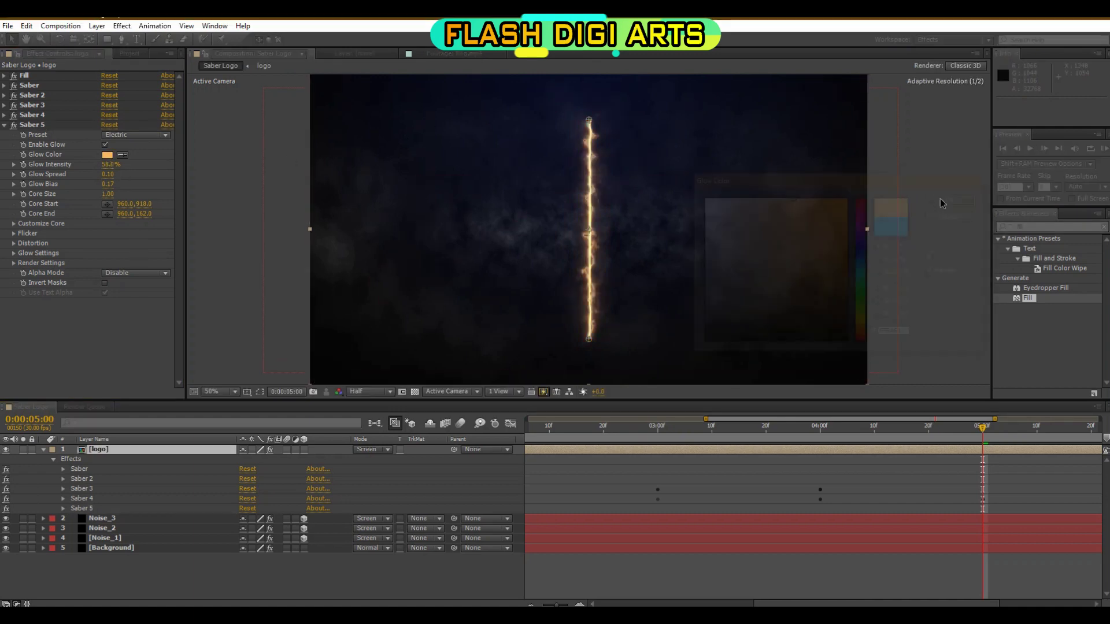
# Step: Make Saber 5 trace the logo's layer masks with 91% intensity and 0.02 spread
pyautogui.click(14, 223)
pyautogui.click(136, 234)
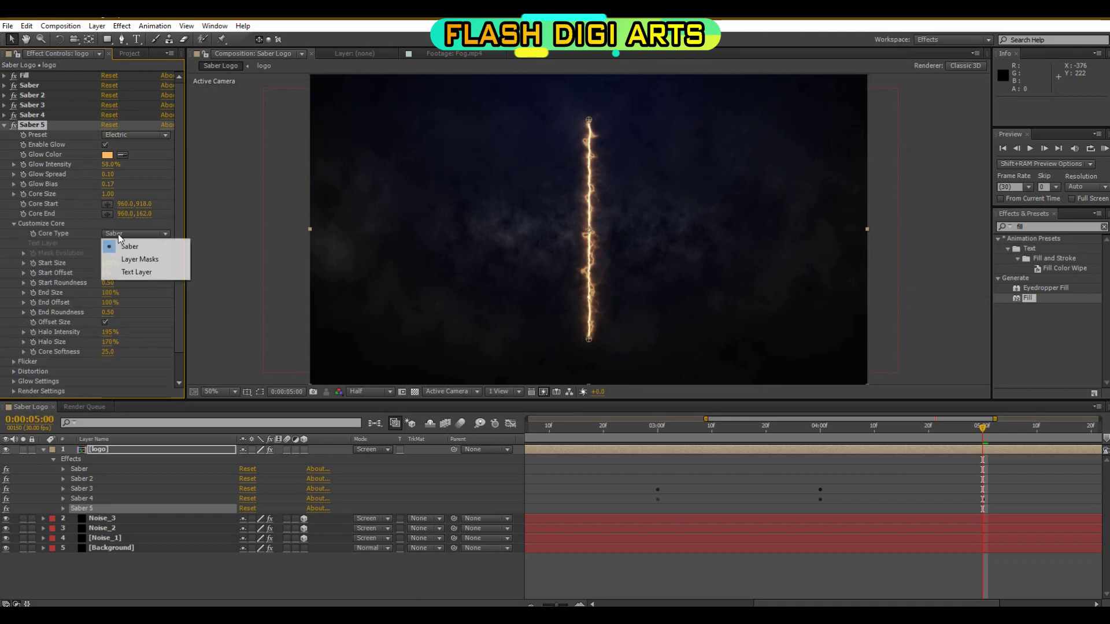
pyautogui.click(131, 260)
pyautogui.write('91')
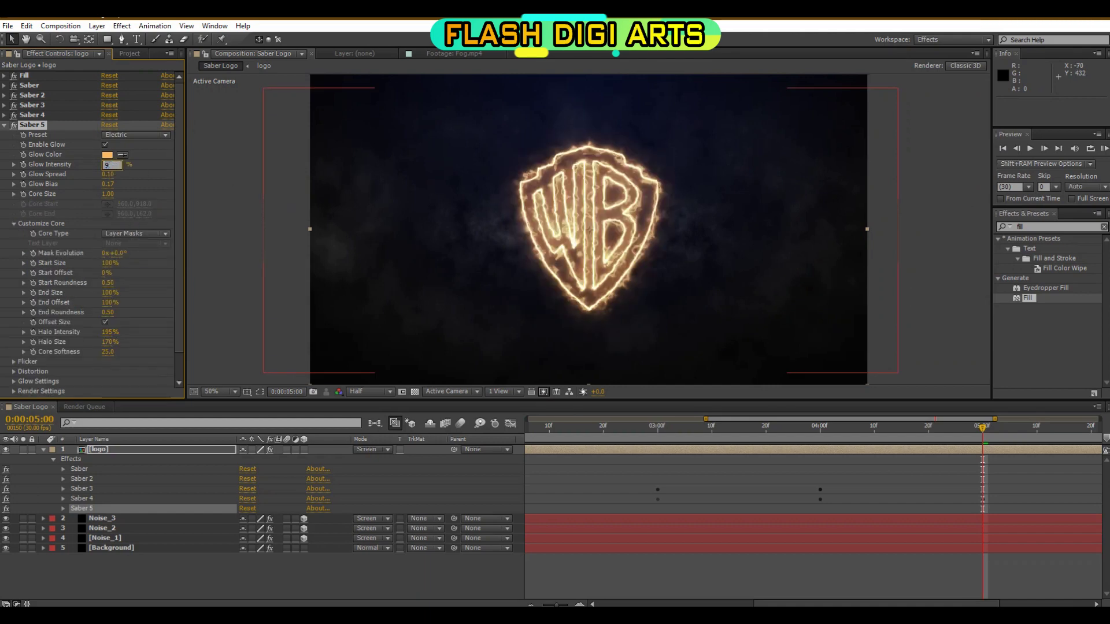
pyautogui.press('Tab')
pyautogui.press('Return')
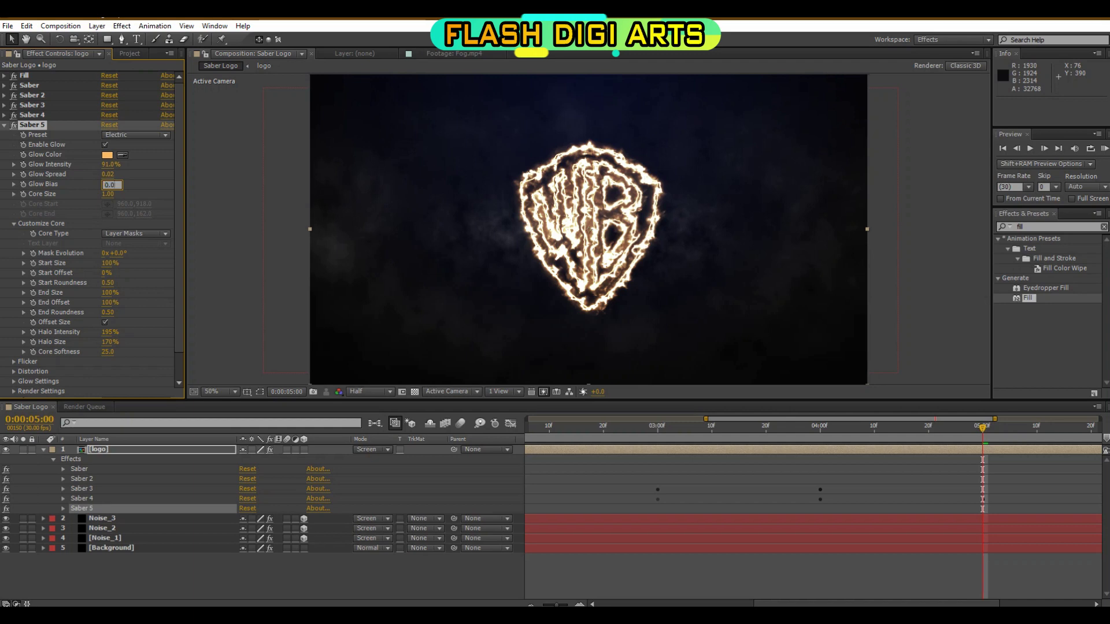
# Step: Set Glow Bias to 0.50 and Core Size to 0.40, then go to 4 seconds
pyautogui.write('5')
pyautogui.press('Tab')
pyautogui.write('0')
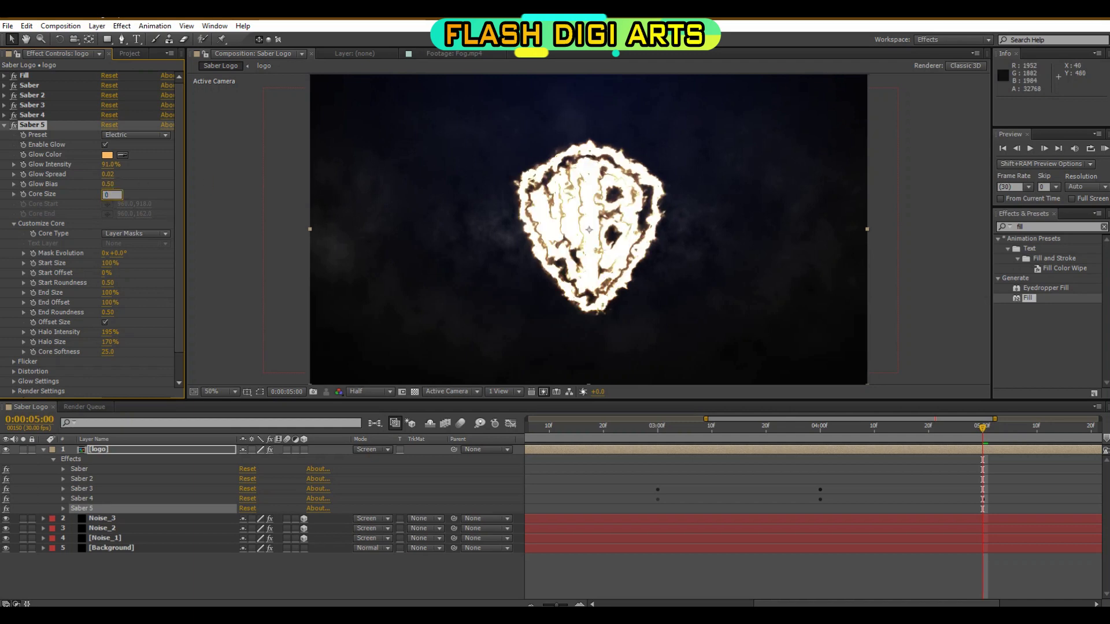
pyautogui.press('Return')
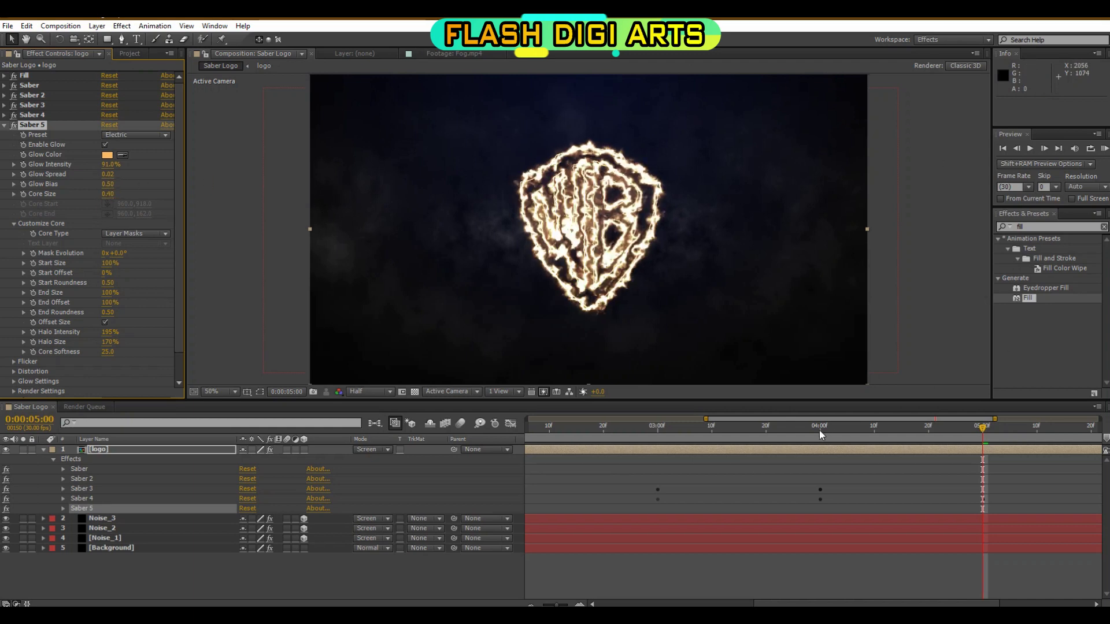
pyautogui.click(820, 431)
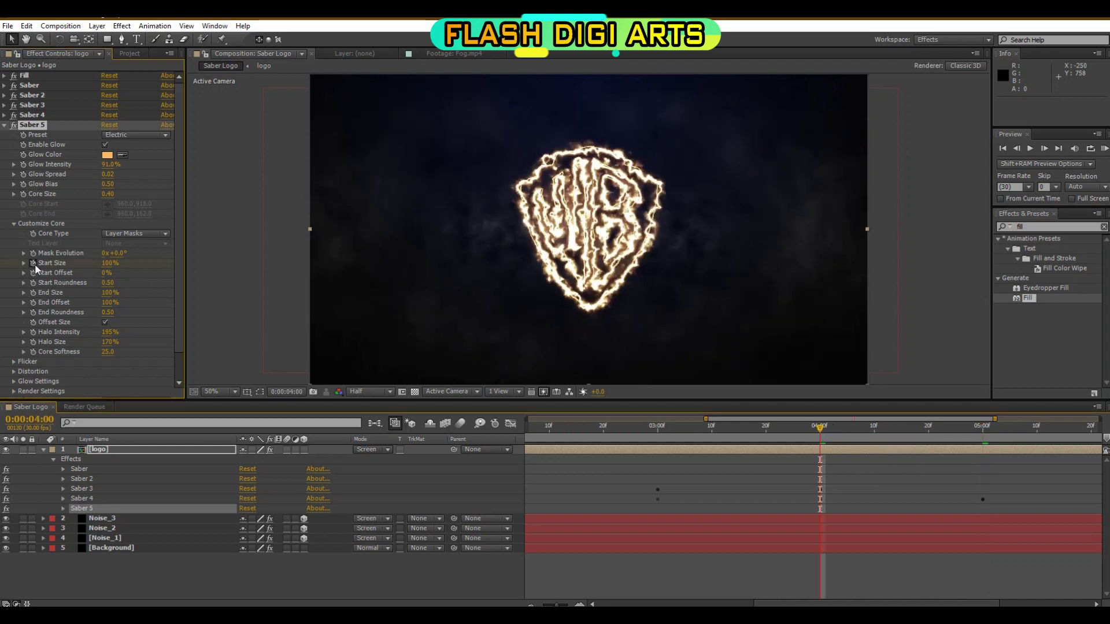
# Step: Keyframe Saber 5 Start Size 0% at 4:00, then Start Size 150% and Start Offset 80% at 4:20
pyautogui.click(108, 262)
pyautogui.write('0')
pyautogui.press('Return')
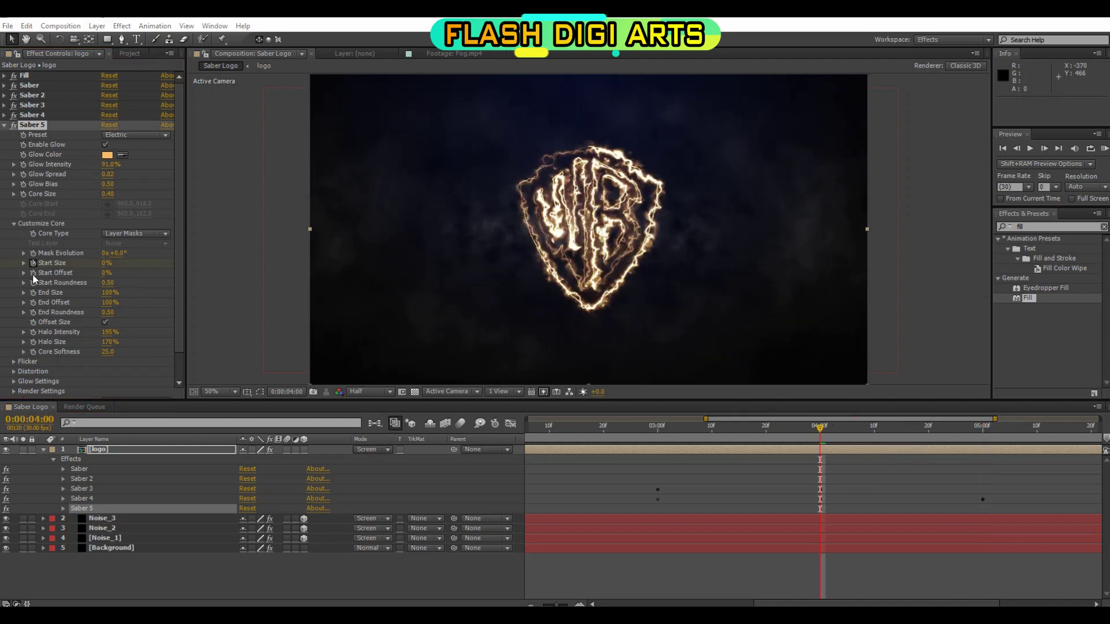
pyautogui.click(929, 431)
pyautogui.click(107, 263)
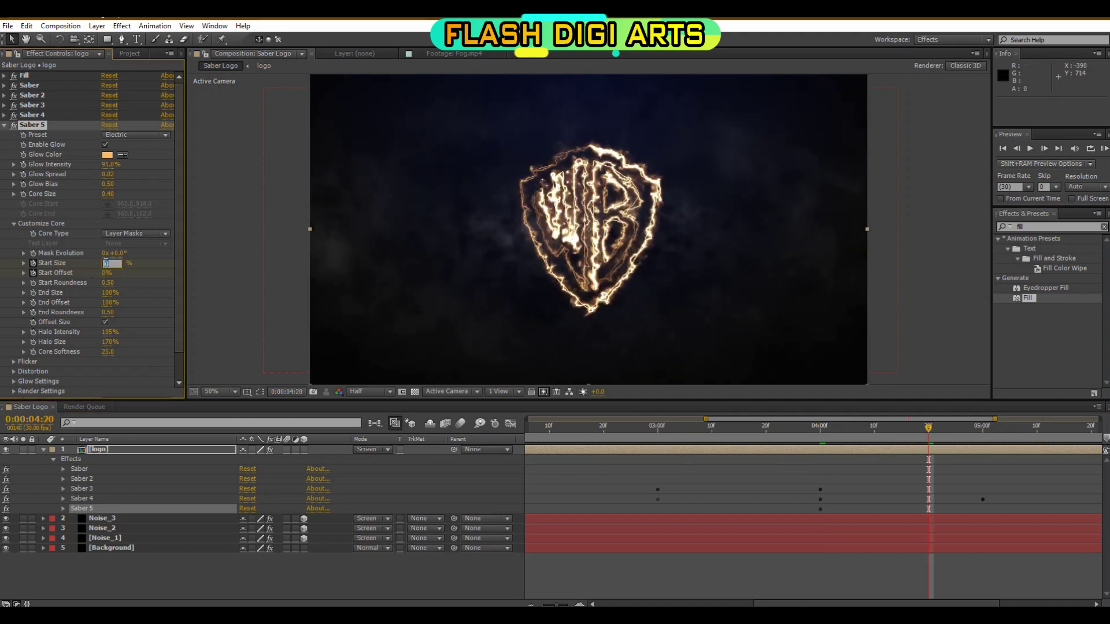
pyautogui.write('150')
pyautogui.press('Return')
pyautogui.click(107, 273)
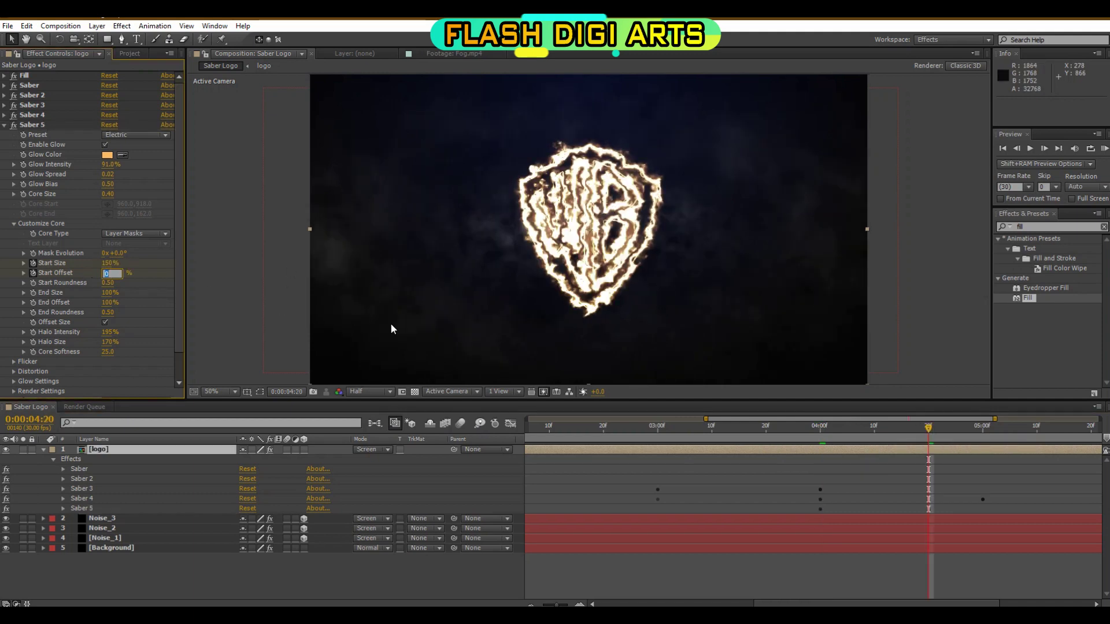
pyautogui.write('80')
pyautogui.press('Return')
# Step: At 5:20, drop Saber 5's Start Size, Start Offset and End Size to 0%
pyautogui.moveTo(1036, 430); pyautogui.dragTo(952, 430)
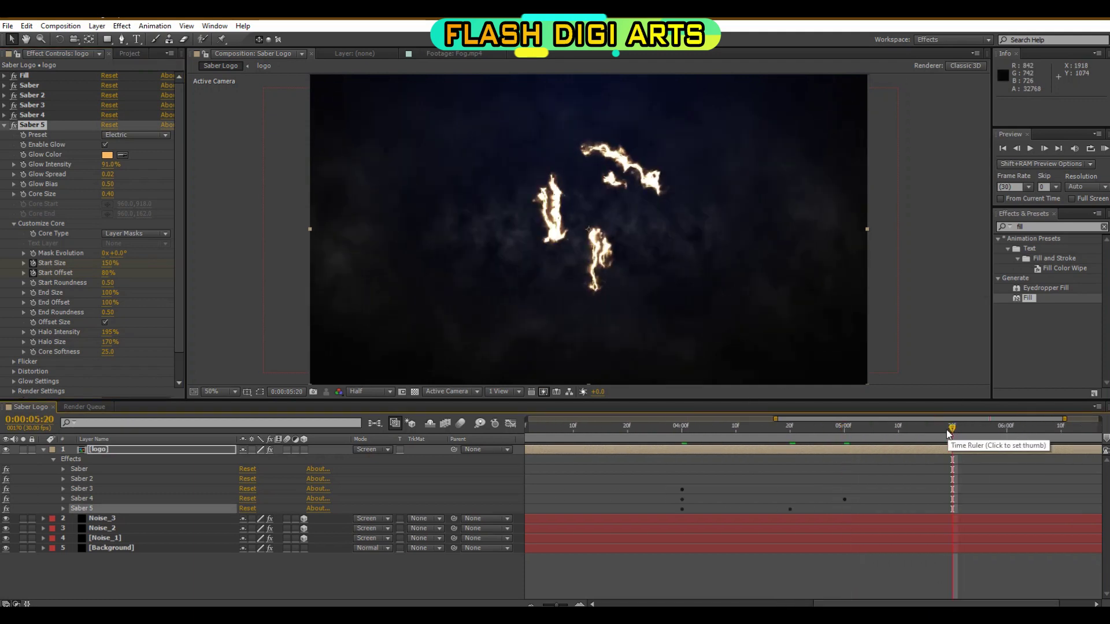
pyautogui.click(110, 263)
pyautogui.press('Tab')
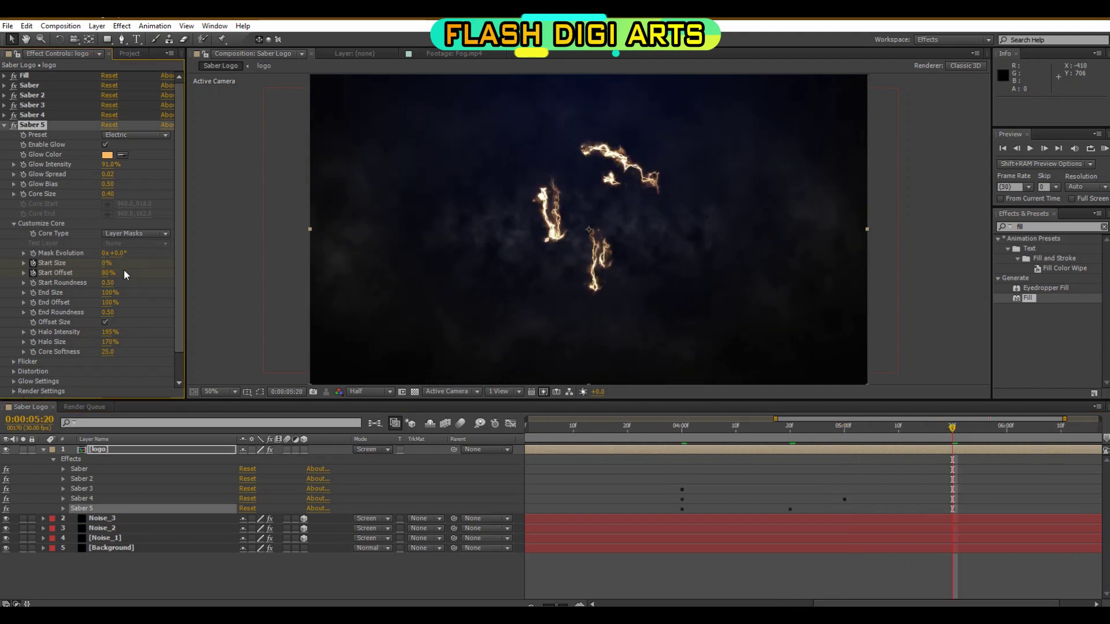
pyautogui.write('0')
pyautogui.press('Return')
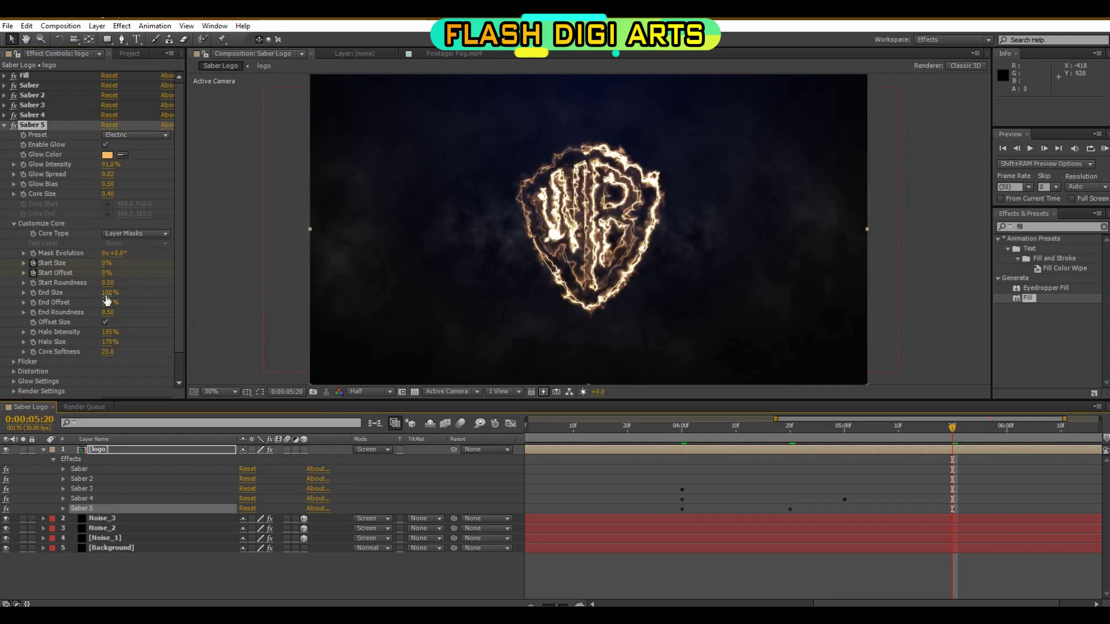
pyautogui.click(107, 293)
pyautogui.write('0')
pyautogui.press('Return')
pyautogui.press('Return')
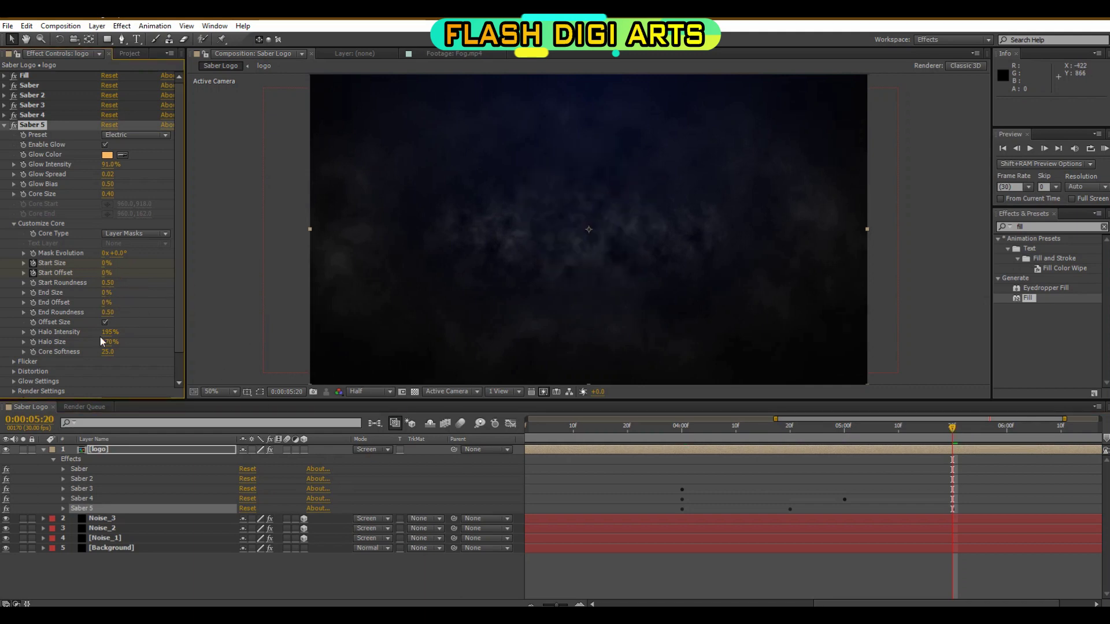
# Step: Set Saber 5's alpha mode to Mask Glow and collapse its settings
pyautogui.scroll(-1, 18, 362)
pyautogui.click(110, 376)
pyautogui.click(141, 411)
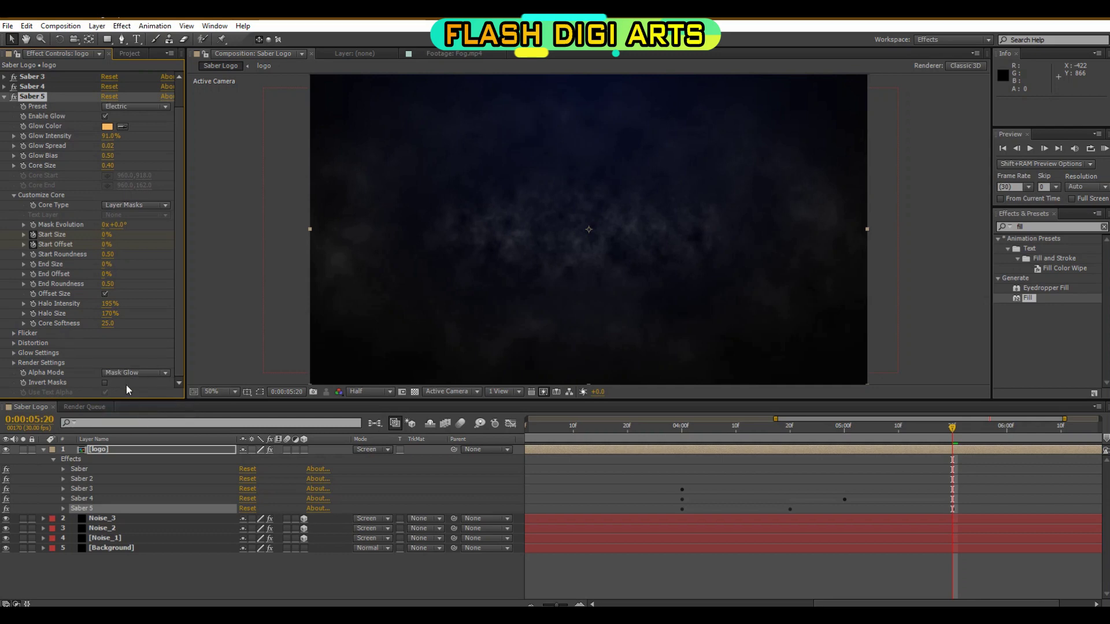
pyautogui.click(13, 362)
# Step: In Saber 4's Render Settings, set Composite Settings to Add and Alpha Mode to Mask Core
pyautogui.click(134, 363)
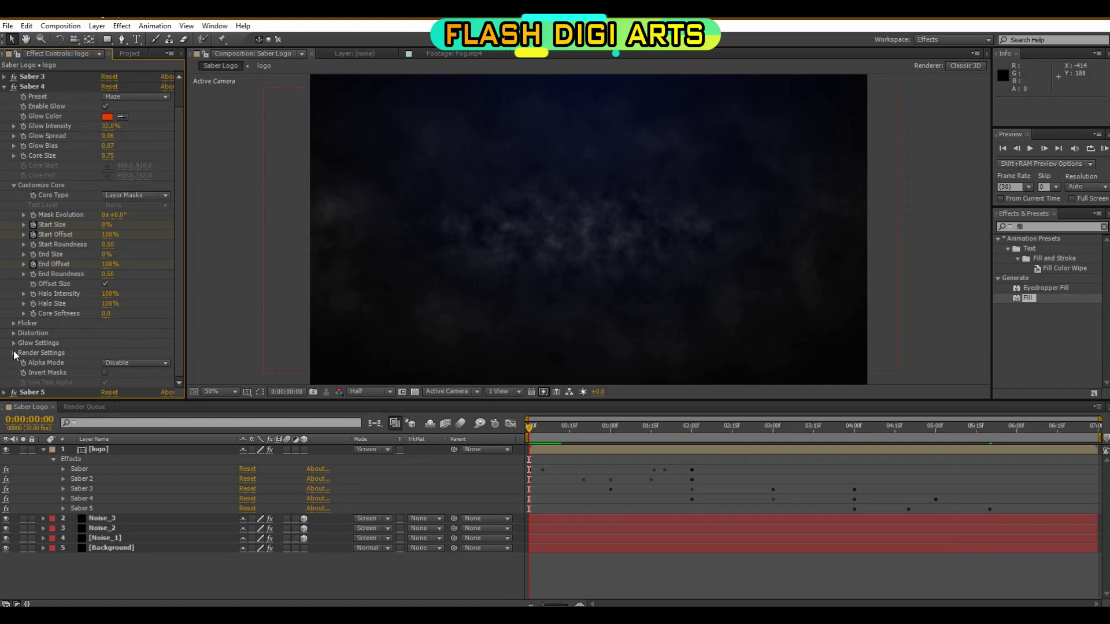
pyautogui.click(13, 352)
pyautogui.click(121, 353)
pyautogui.click(127, 391)
pyautogui.click(123, 354)
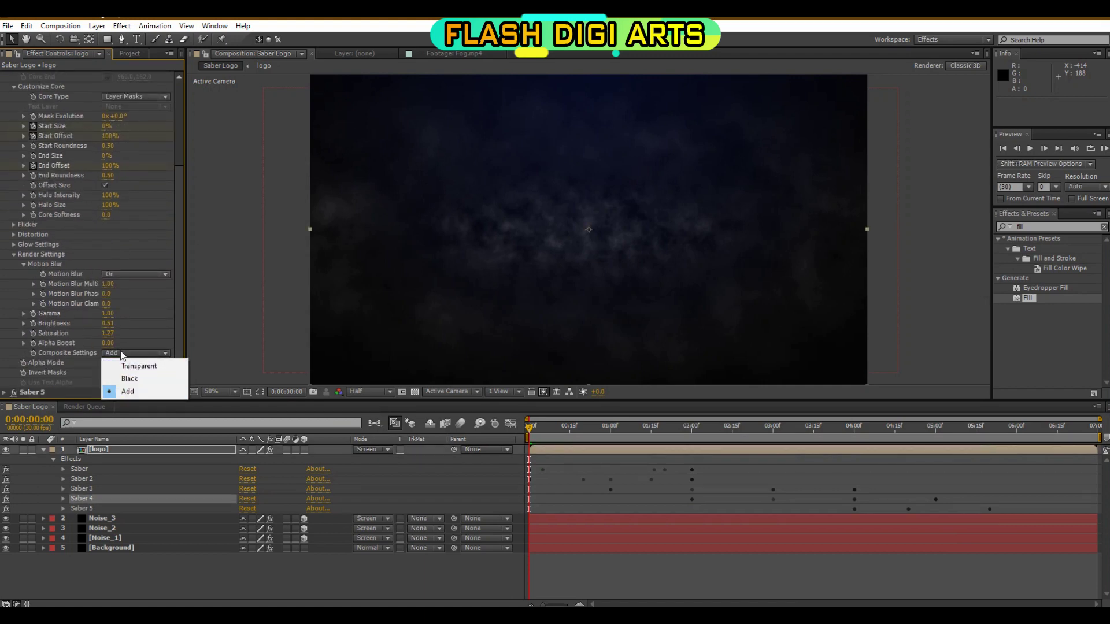
pyautogui.click(122, 354)
pyautogui.click(130, 363)
pyautogui.click(124, 388)
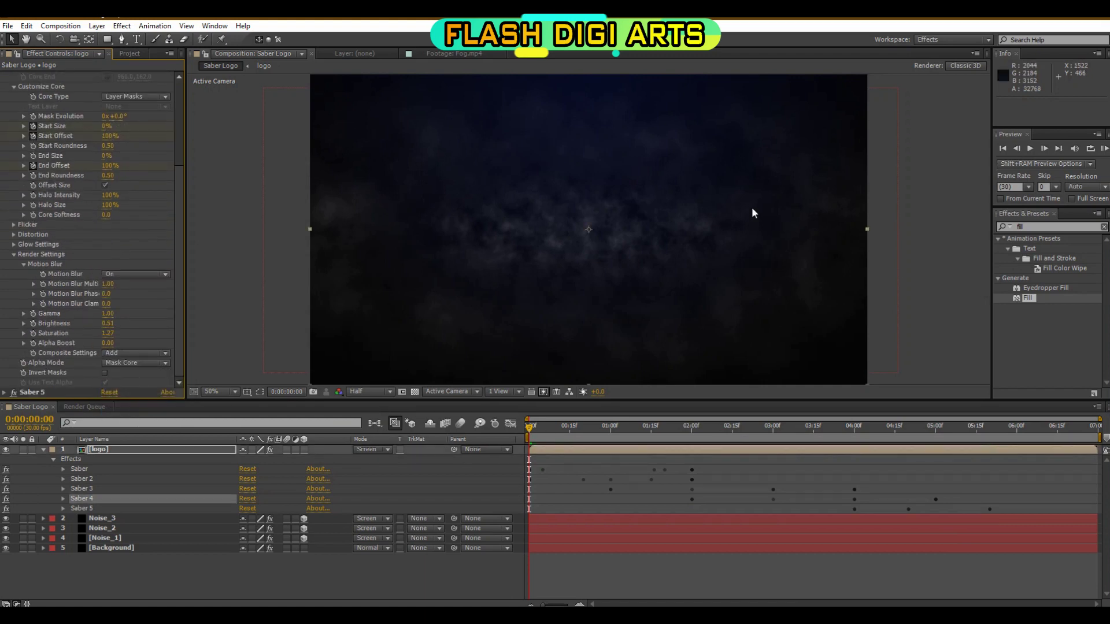
pyautogui.click(129, 54)
# Step: Discard the duplicate logo items and add the logo composition as a new top layer
pyautogui.click(39, 179)
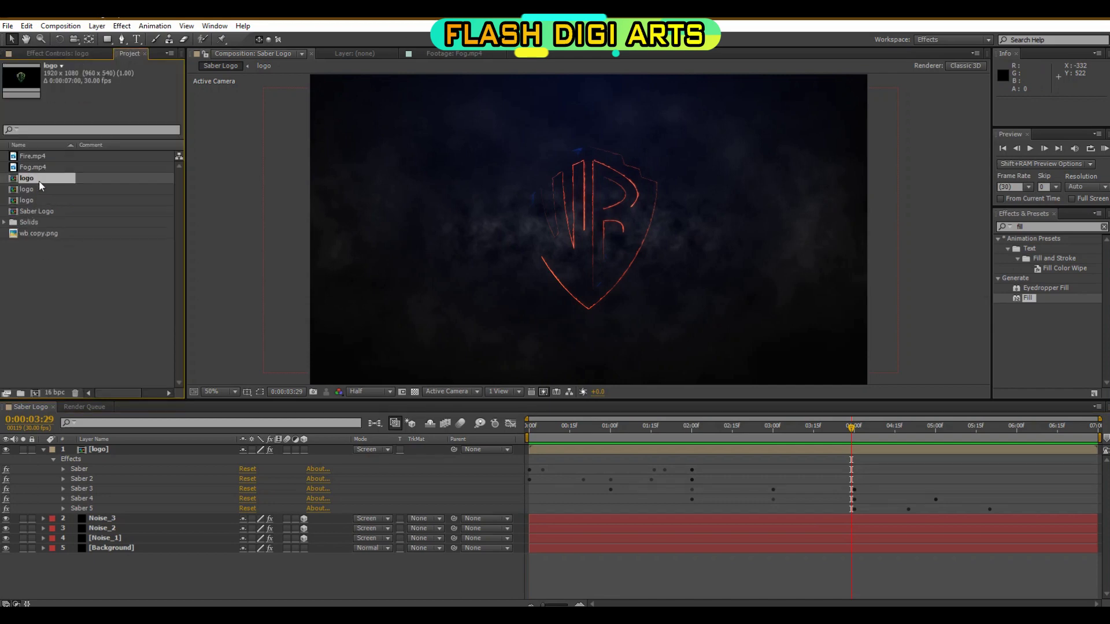
pyautogui.click(41, 187)
pyautogui.click(41, 202)
pyautogui.hotkey('ctrl', 'z')
pyautogui.hotkey('ctrl', 'z')
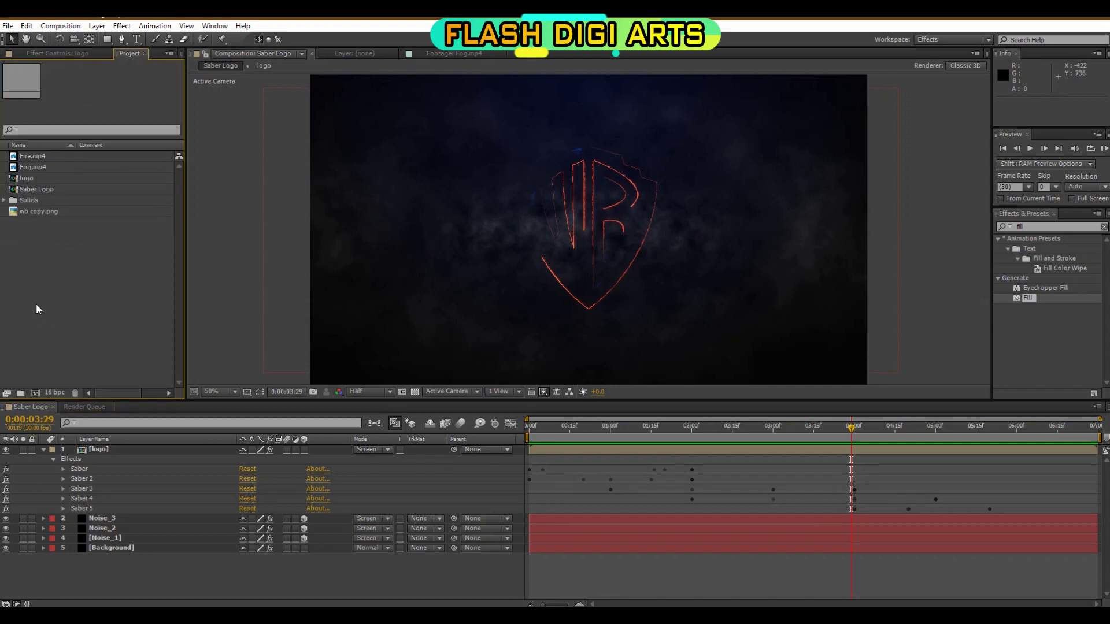
pyautogui.moveTo(35, 178); pyautogui.dragTo(105, 449)
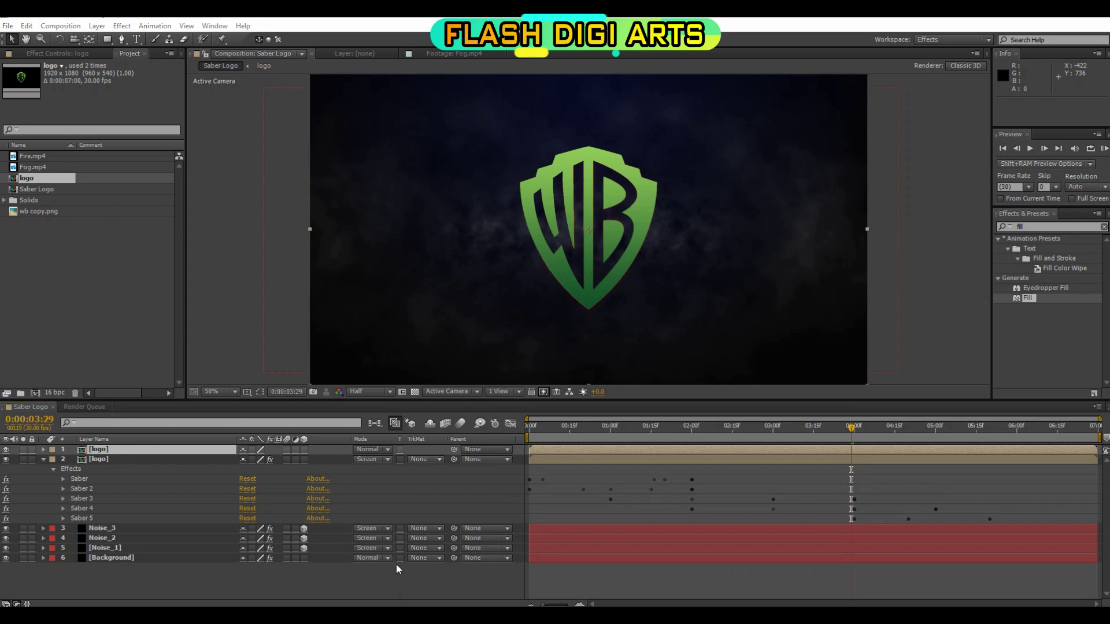
pyautogui.press('Home')
pyautogui.click(42, 459)
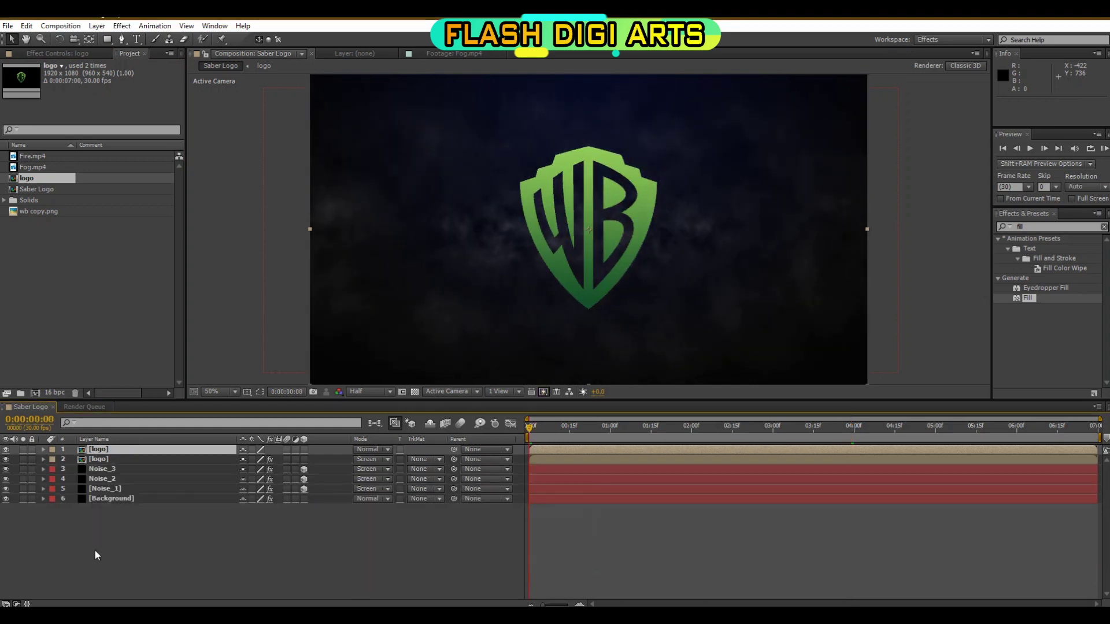
# Step: Create a solid named Noise and apply Fractal Noise to it
pyautogui.rightClick(96, 550)
pyautogui.moveTo(116, 426)
pyautogui.click(329, 457)
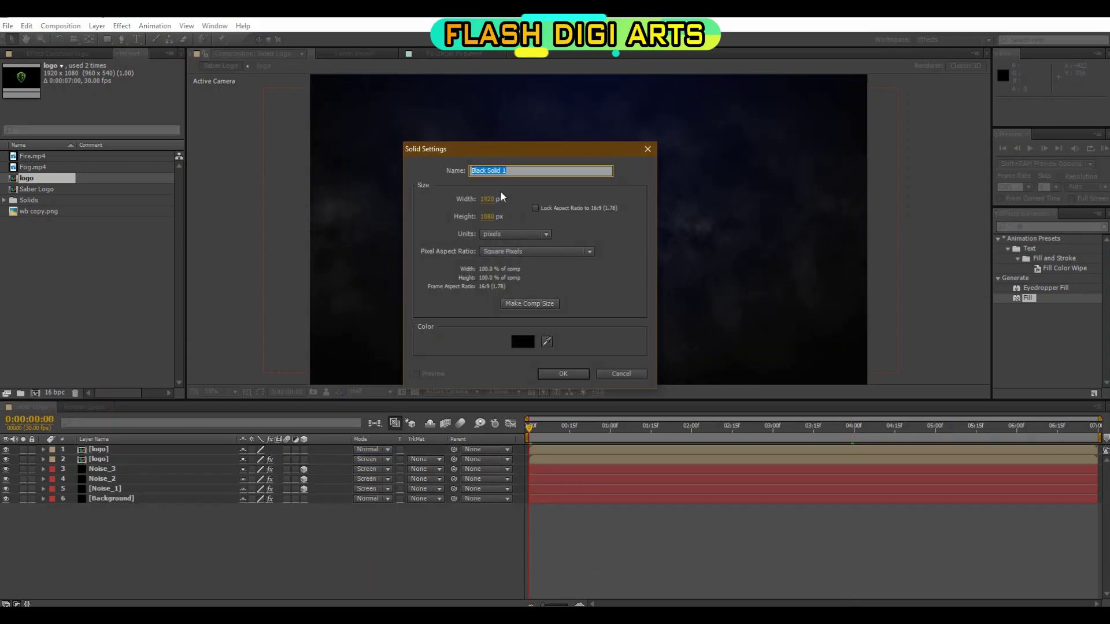
pyautogui.write('Noise_4')
pyautogui.press('Return')
pyautogui.click(1058, 226)
pyautogui.write('fract')
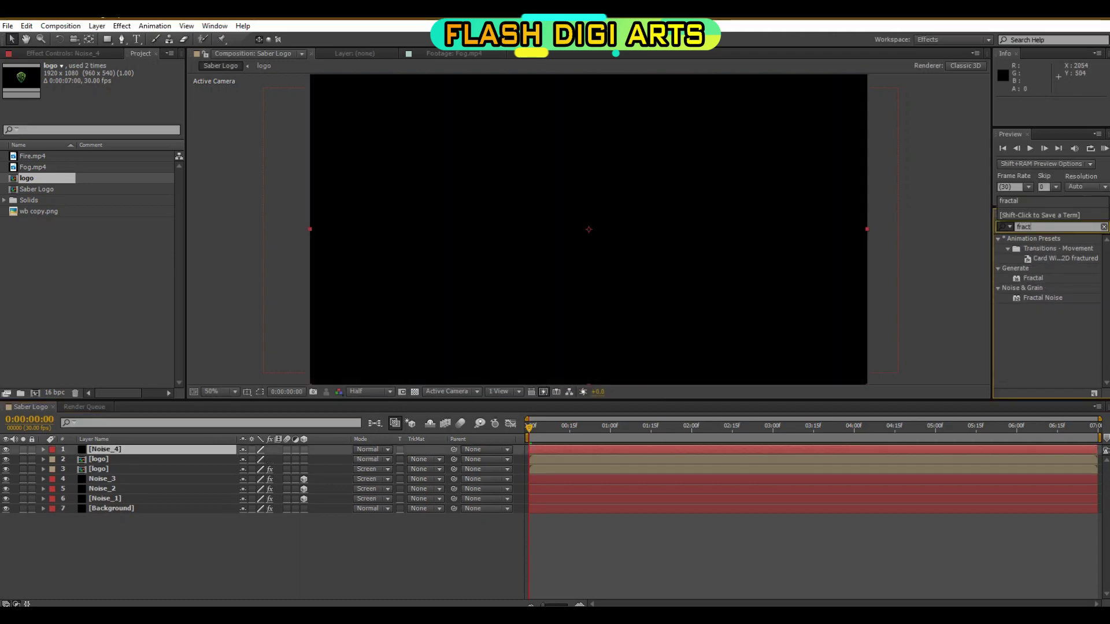
pyautogui.click(1045, 297)
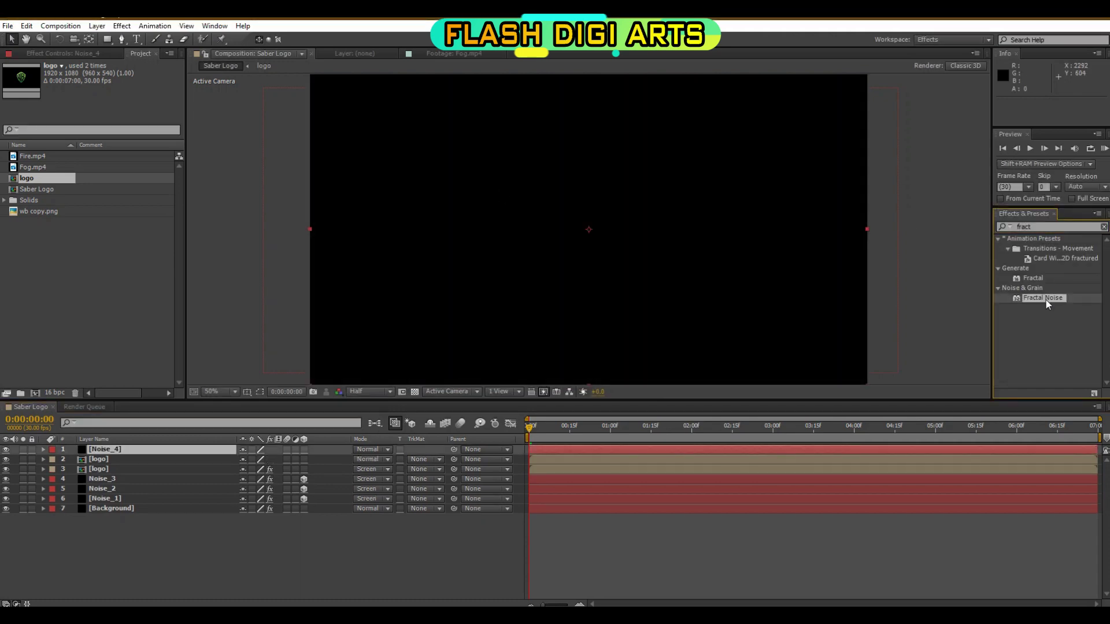
pyautogui.doubleClick(1047, 301)
# Step: Keyframe the Noise_4 Fractal Noise Brightness at -100 on the first frame
pyautogui.click(714, 538)
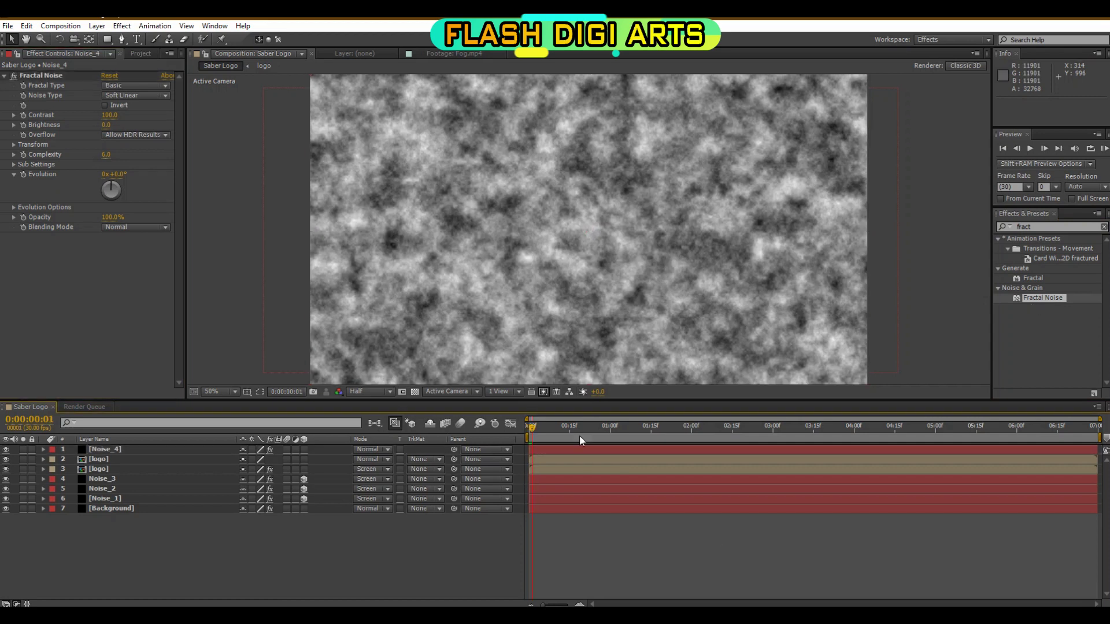
pyautogui.click(198, 451)
pyautogui.click(106, 125)
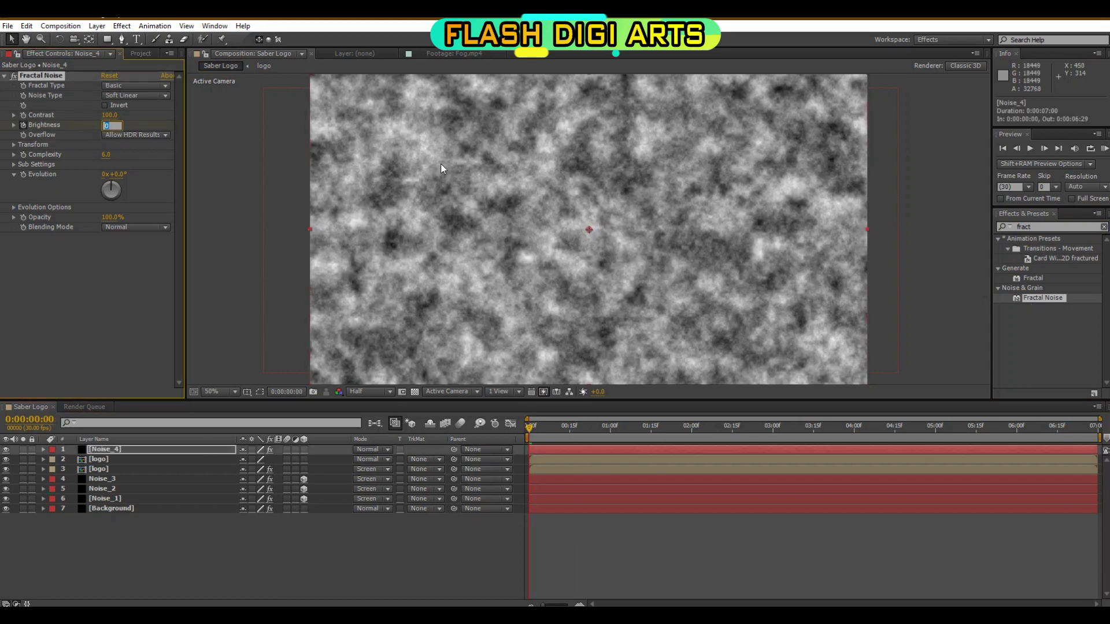
pyautogui.write('-100')
pyautogui.press('Return')
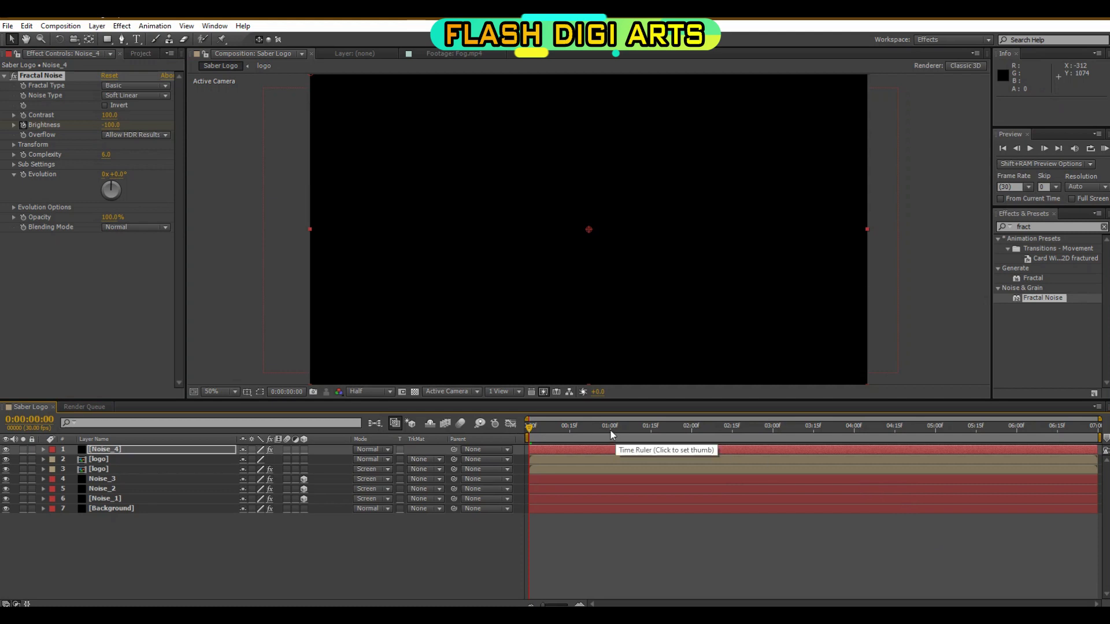
# Step: Add a Brightness keyframe of 100 at 2 seconds 29 frames so the noise turns white
pyautogui.click(610, 428)
pyautogui.click(109, 125)
pyautogui.write('10')
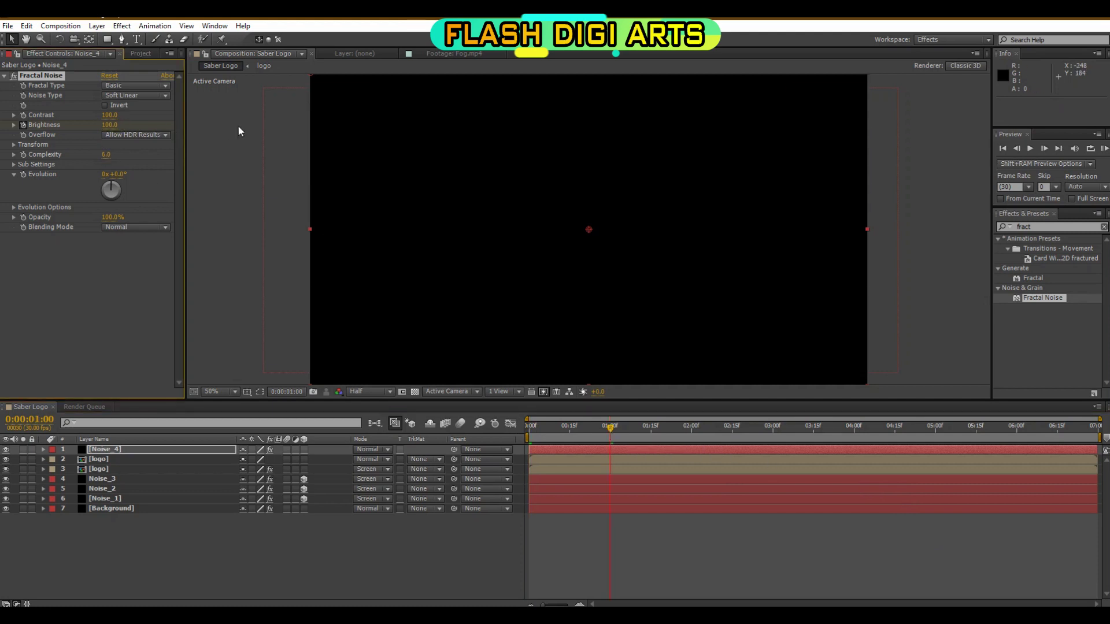
pyautogui.hotkey('ctrl', 'z')
pyautogui.press('u')
pyautogui.click(770, 428)
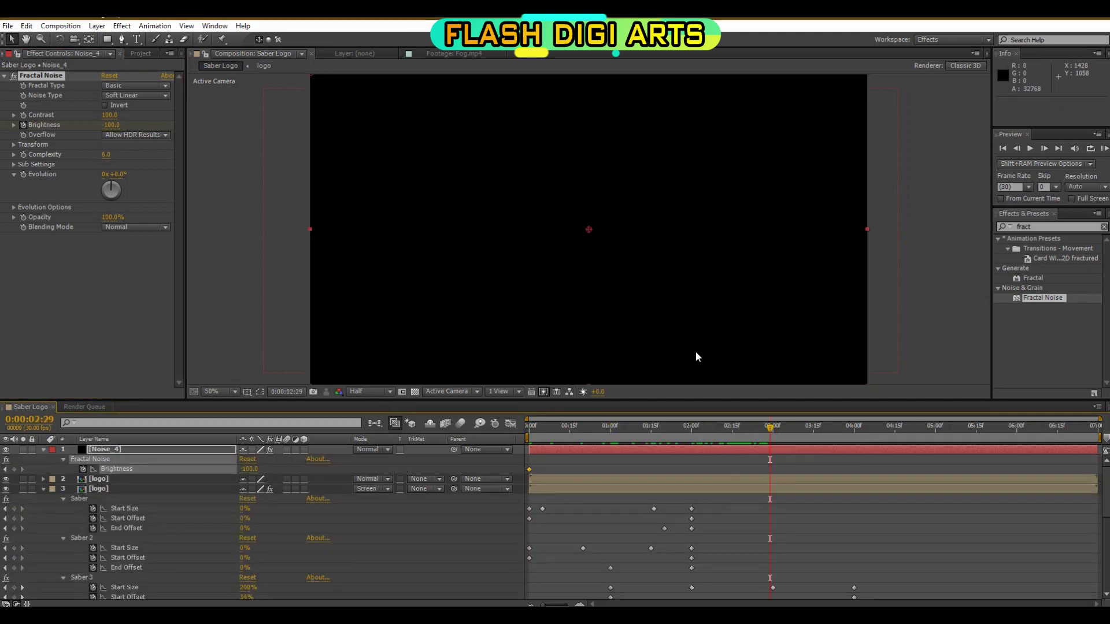
pyautogui.click(109, 125)
pyautogui.write('100')
pyautogui.press('Return')
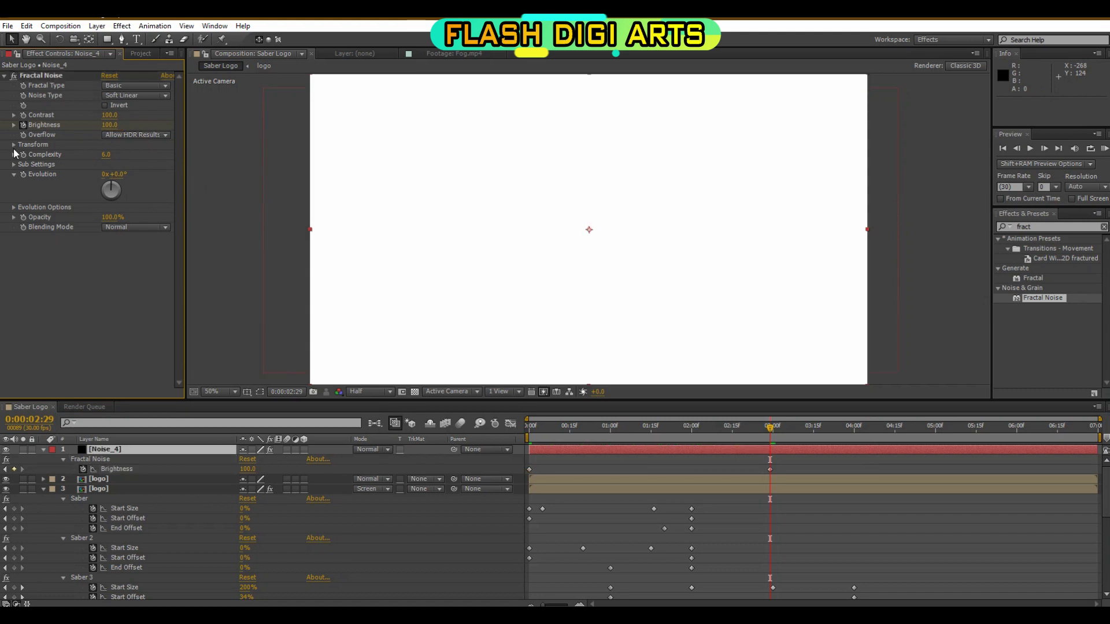
# Step: Set the noise Scale to 150 and raise Complexity from 6 to 12
pyautogui.click(14, 146)
pyautogui.click(110, 175)
pyautogui.click(23, 174)
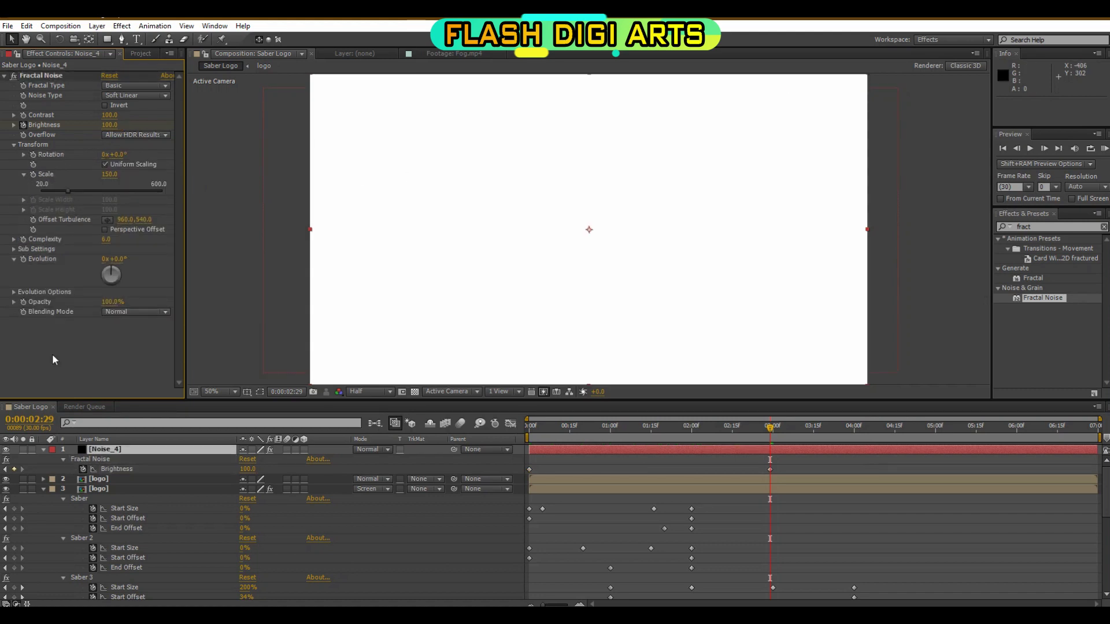
pyautogui.moveTo(104, 247); pyautogui.dragTo(119, 247)
pyautogui.press('Home')
pyautogui.moveTo(529, 427); pyautogui.dragTo(678, 427)
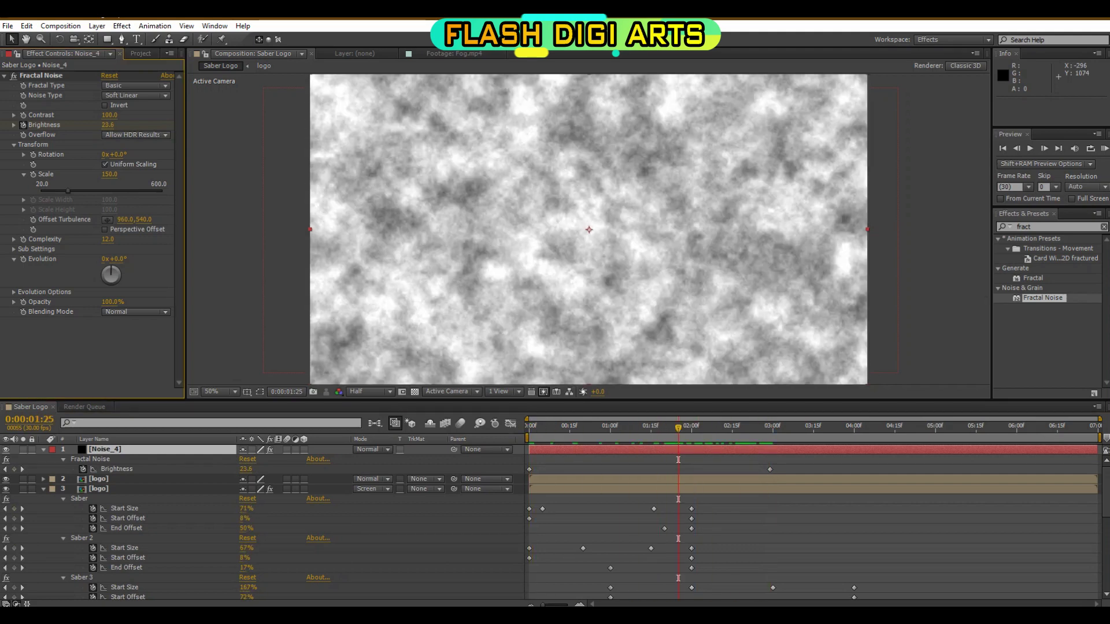
# Step: Add a time*25 expression to Evolution, preview the noise, and select the logo layer
pyautogui.keyDown('alt'); pyautogui.click(23, 258); pyautogui.keyUp('alt')
pyautogui.write('t')
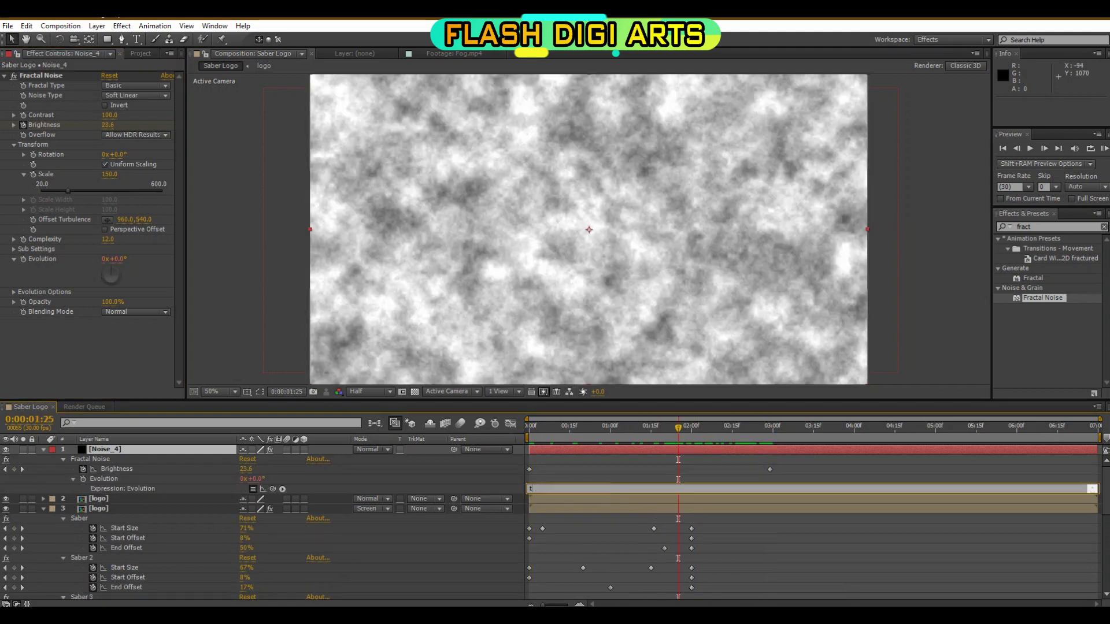
pyautogui.write('ime*25')
pyautogui.press('KP_Enter')
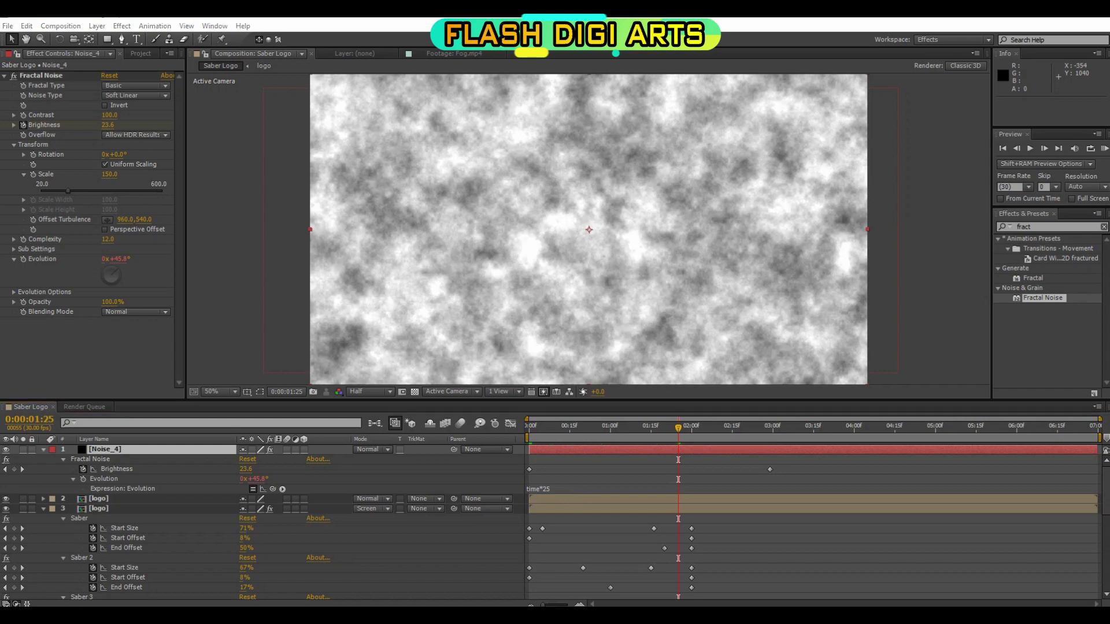
pyautogui.press('KP_0')
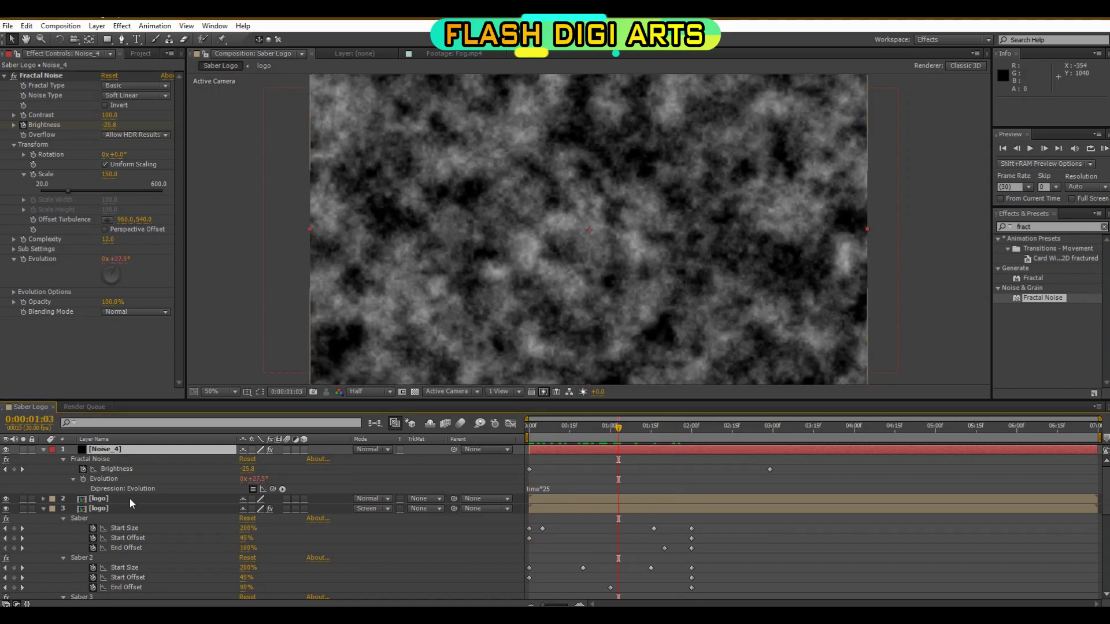
pyautogui.click(44, 449)
pyautogui.click(328, 459)
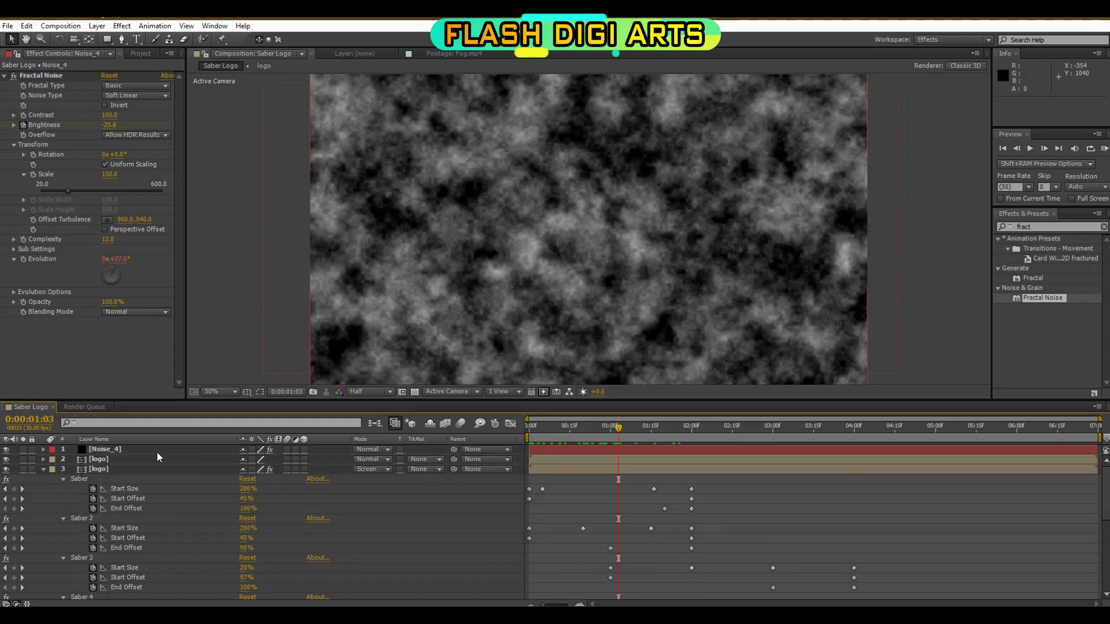
# Step: Set the logo layer's track matte to Luma Matte using Noise_4
pyautogui.click(439, 459)
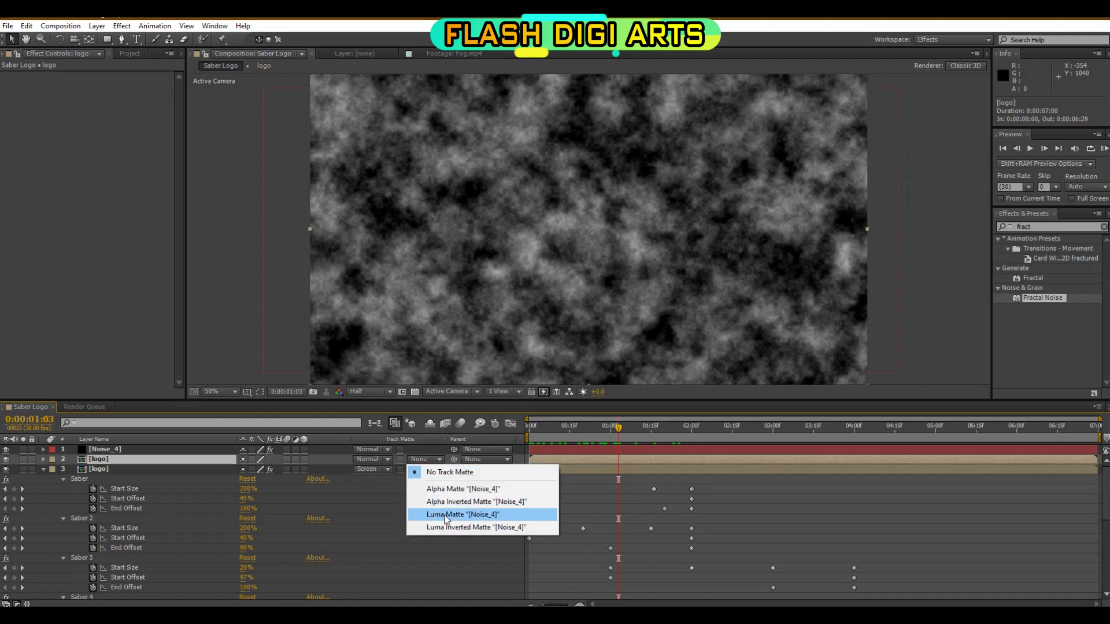
pyautogui.click(444, 513)
pyautogui.moveTo(618, 426); pyautogui.dragTo(463, 424)
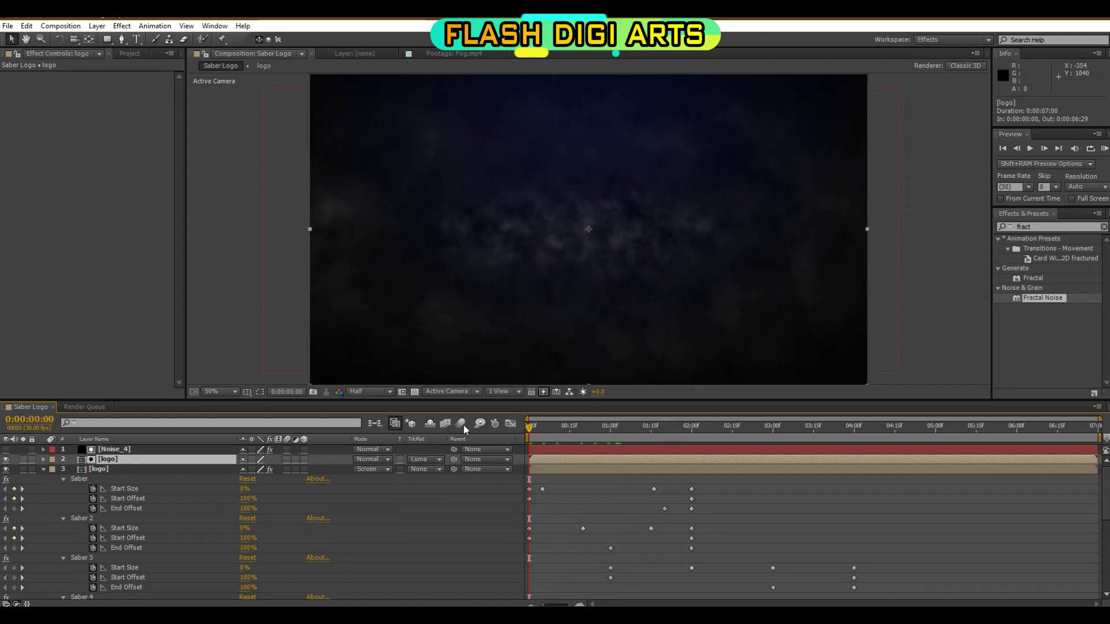
# Step: Pre-compose Noise_4 and the logo into Logo_Reveal, shift it to start at 3 seconds, and preview
pyautogui.rightClick(133, 449)
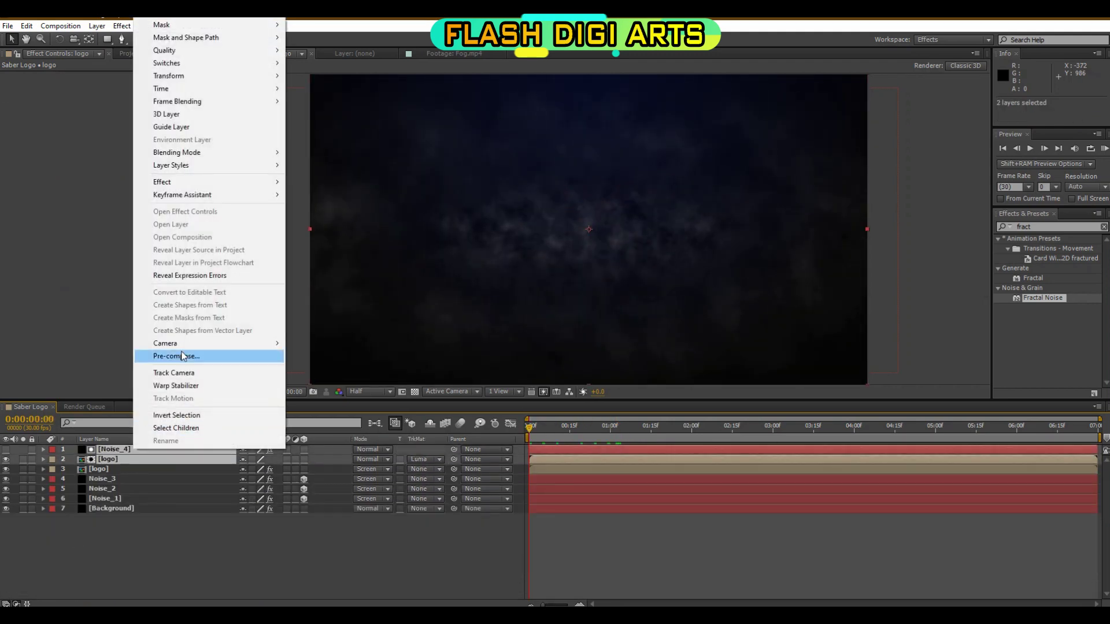
pyautogui.click(177, 356)
pyautogui.write('Logo_Revel')
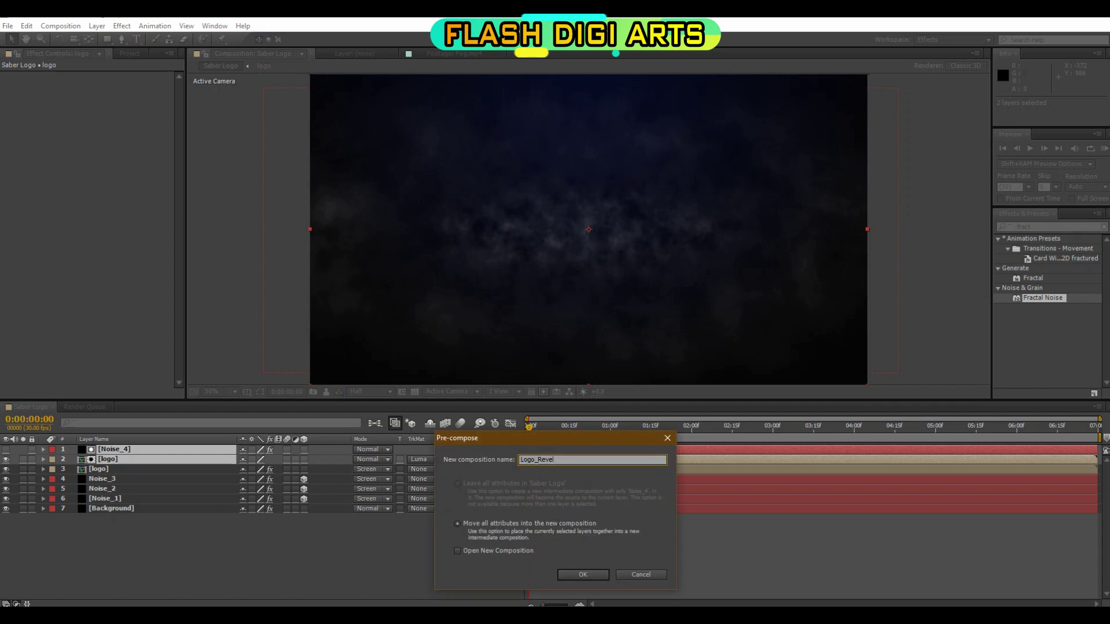
pyautogui.press('Return')
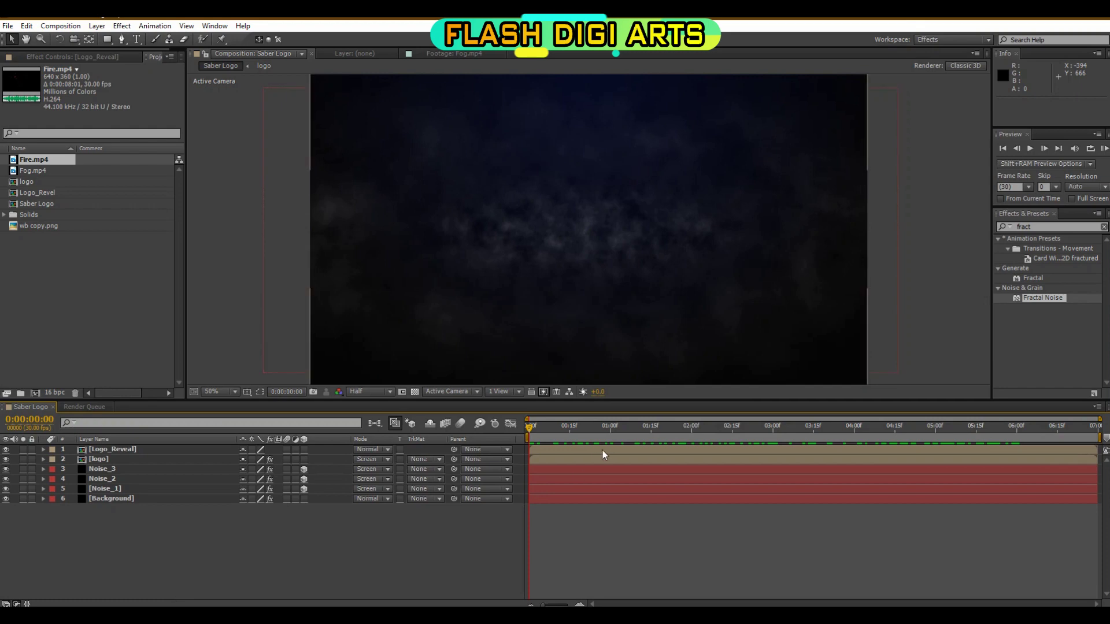
pyautogui.moveTo(602, 450); pyautogui.dragTo(847, 441)
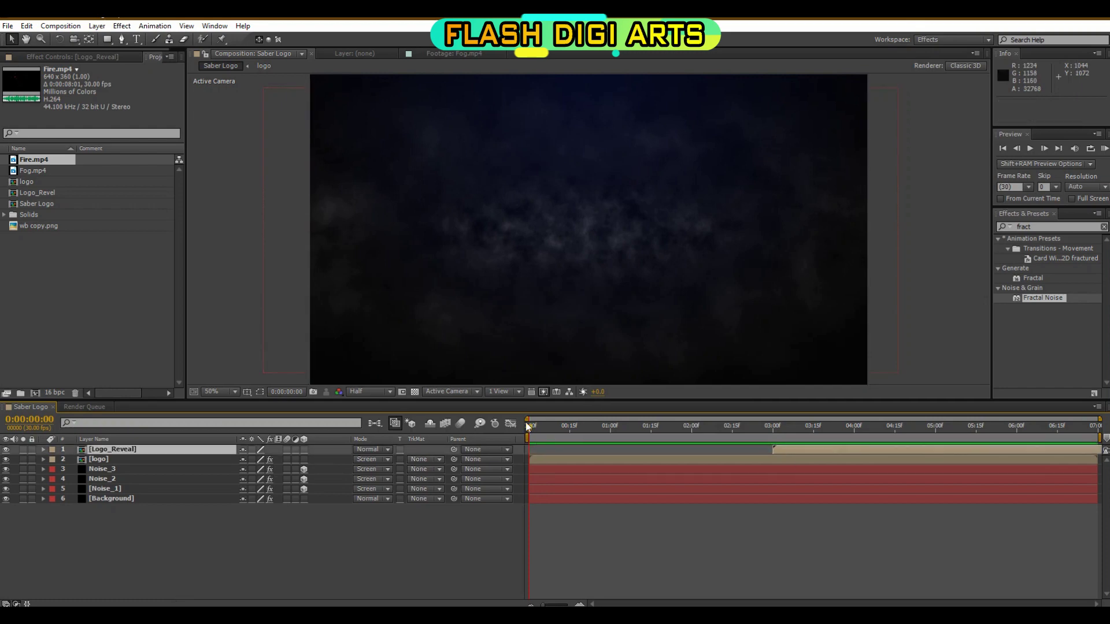
pyautogui.click(1104, 149)
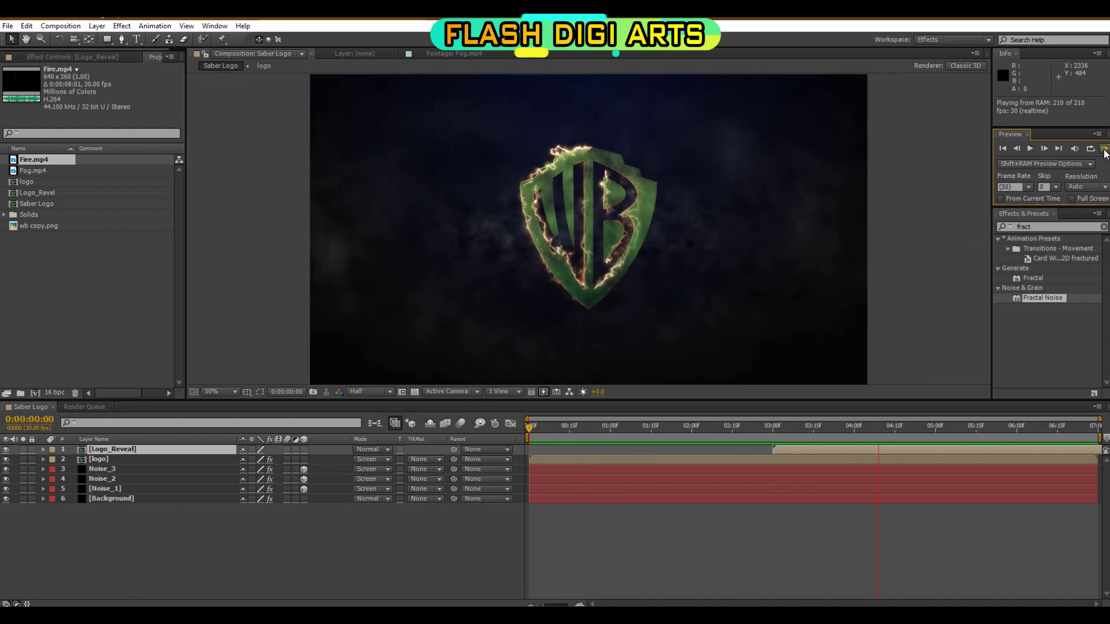
pyautogui.click(1105, 151)
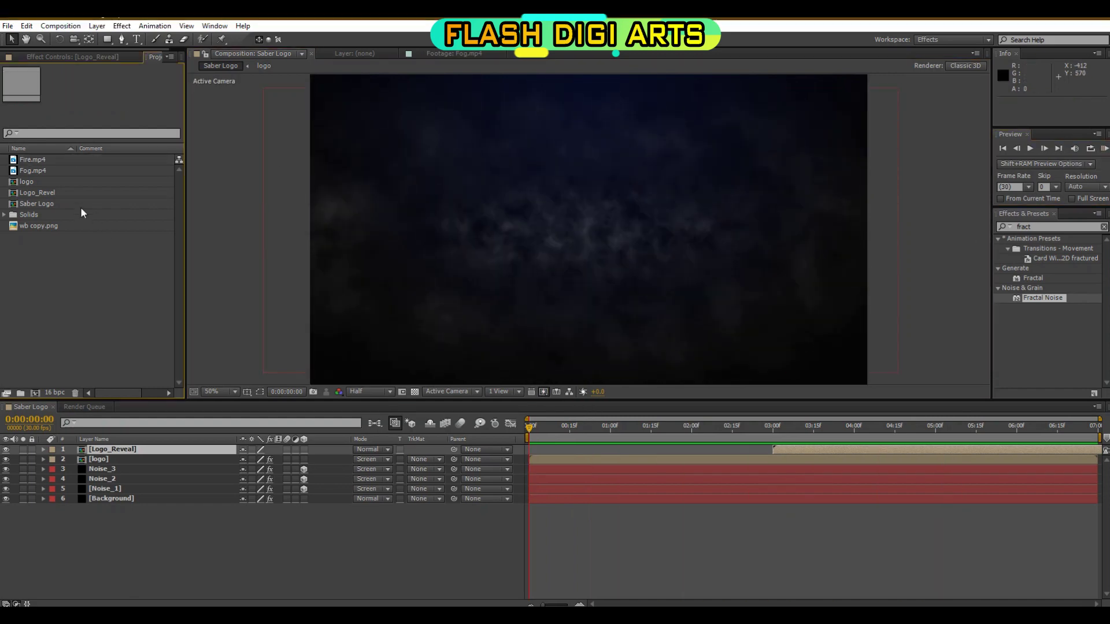
pyautogui.click(34, 167)
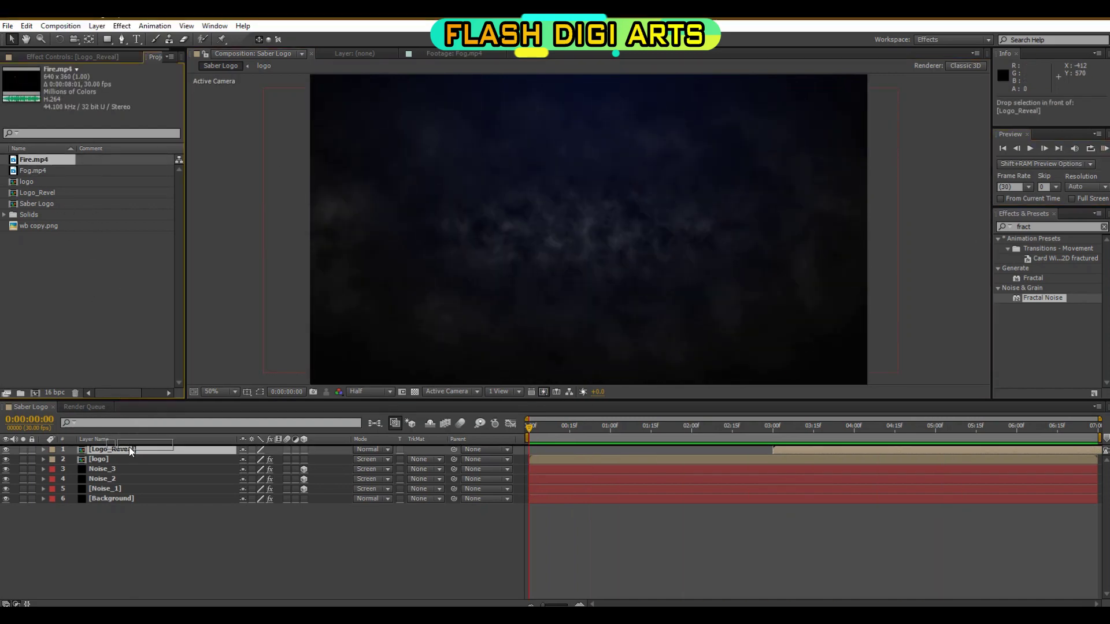
# Step: Add the Fire footage on top in Add mode, scaled to about 302% to fill the frame
pyautogui.moveTo(69, 184); pyautogui.dragTo(130, 446)
pyautogui.click(373, 450)
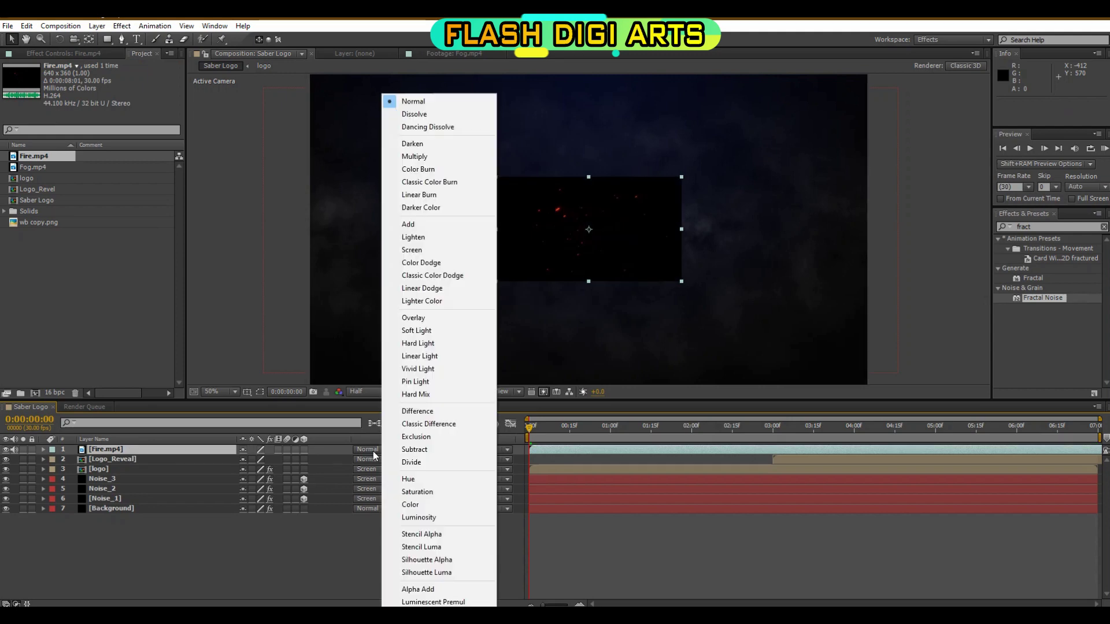
pyautogui.click(416, 225)
pyautogui.press('z')
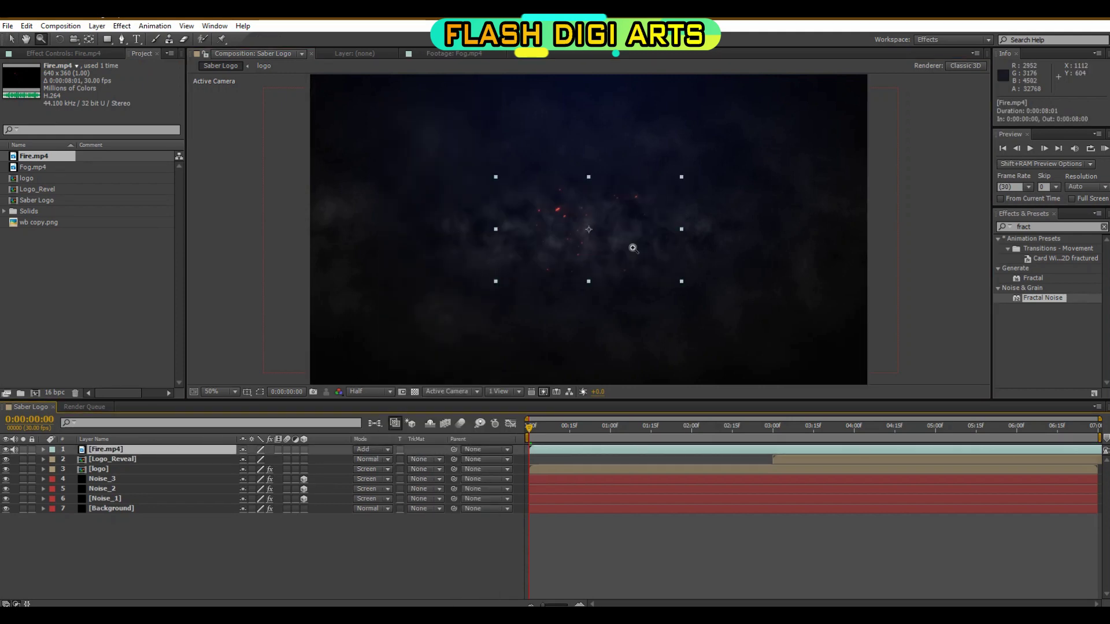
pyautogui.press('s')
pyautogui.moveTo(263, 459); pyautogui.dragTo(529, 459)
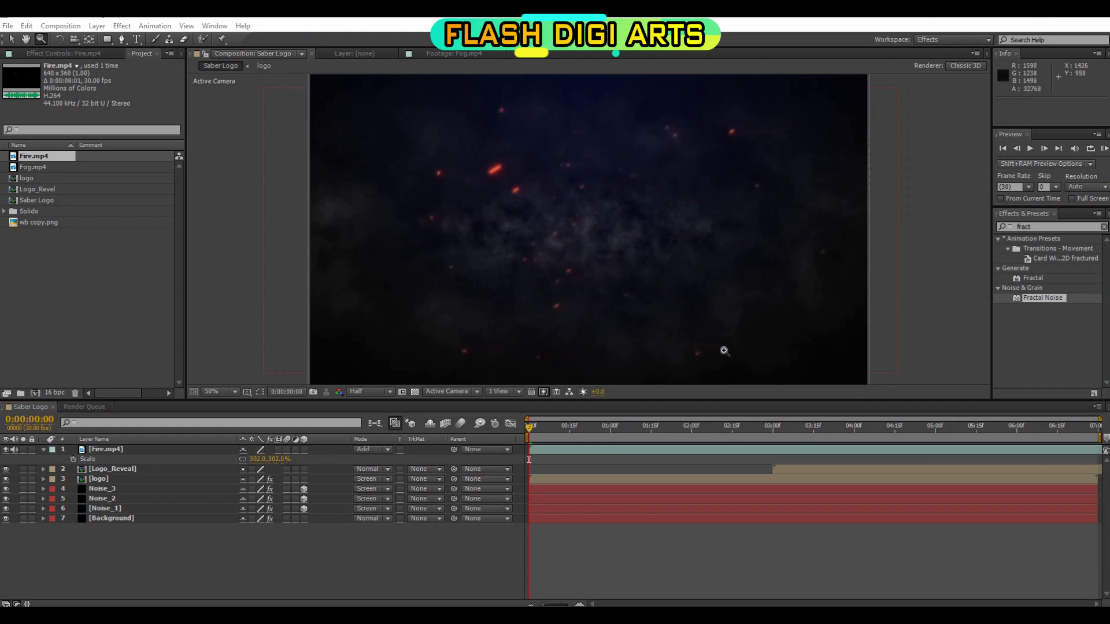
pyautogui.moveTo(531, 428); pyautogui.dragTo(504, 404)
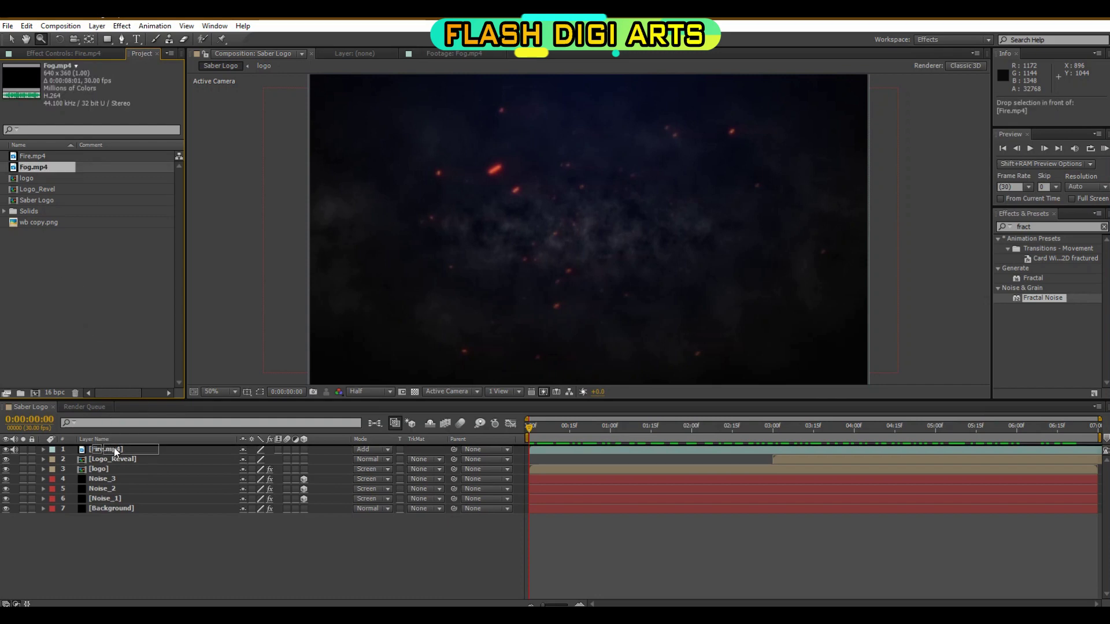
# Step: Add the Fog footage on top, scaled up to fill the frame, in Add mode
pyautogui.moveTo(33, 167); pyautogui.dragTo(113, 450)
pyautogui.press('s')
pyautogui.moveTo(263, 459); pyautogui.dragTo(394, 458)
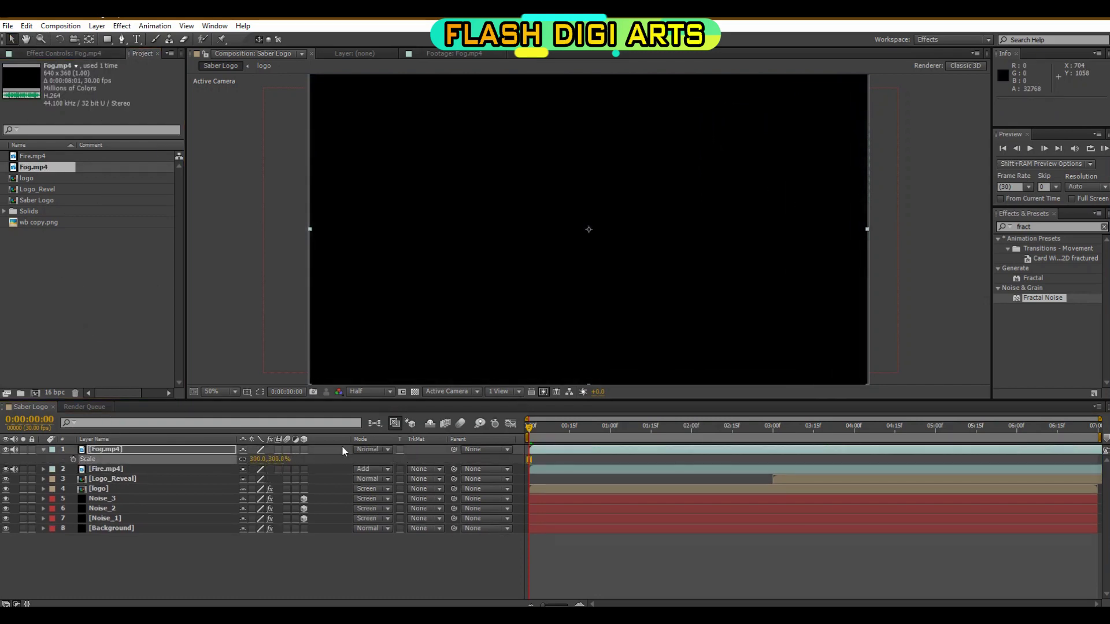
pyautogui.click(370, 449)
pyautogui.click(412, 225)
# Step: Apply Tritone to the Fog layer and pick a blue Midtones colour
pyautogui.click(1046, 225)
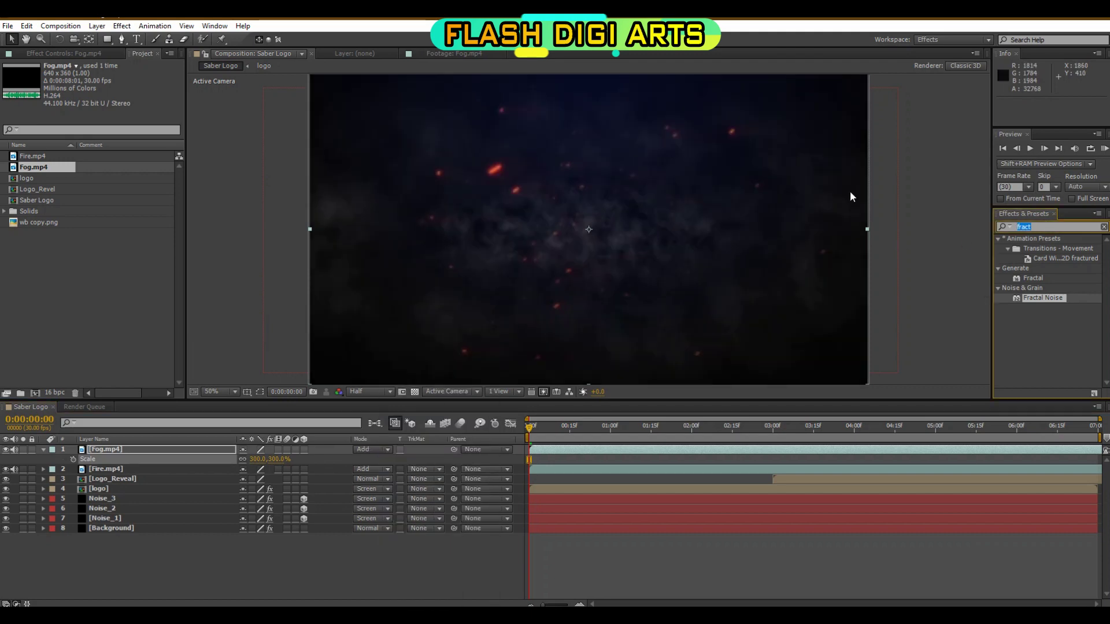
pyautogui.press('BackSpace')
pyautogui.press('BackSpace')
pyautogui.press('BackSpace')
pyautogui.write('trito')
pyautogui.doubleClick(1032, 249)
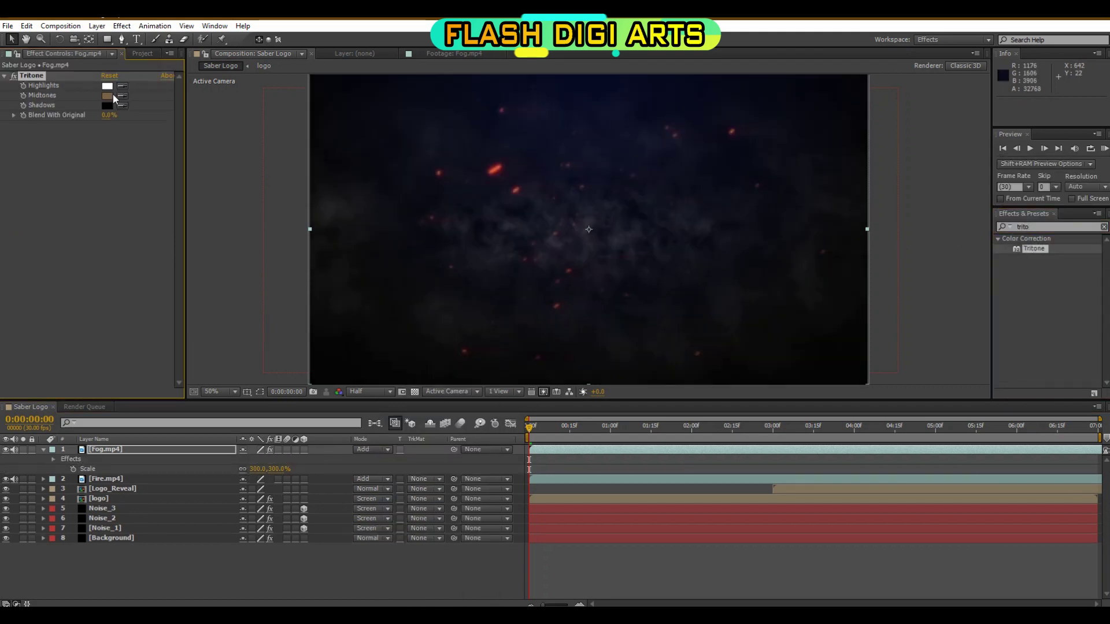
pyautogui.click(107, 96)
pyautogui.click(862, 247)
pyautogui.click(848, 199)
# Step: Fine-tune and confirm the blue midtone colour, then preview the tinted logo
pyautogui.click(846, 252)
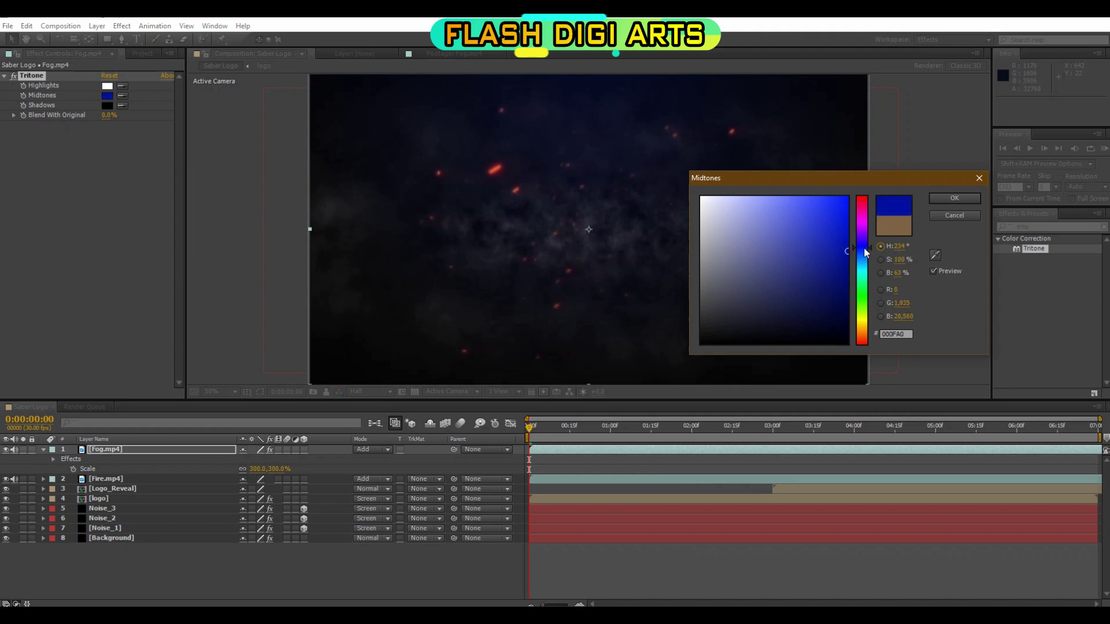
pyautogui.click(862, 257)
pyautogui.click(934, 203)
pyautogui.moveTo(532, 421); pyautogui.dragTo(823, 353)
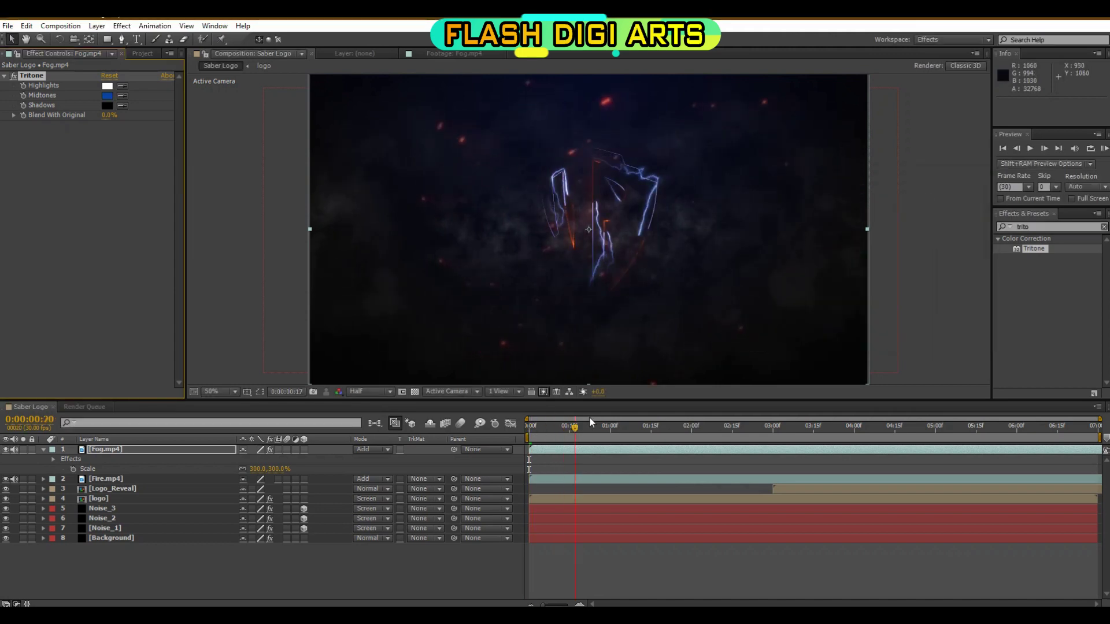
pyautogui.press('space')
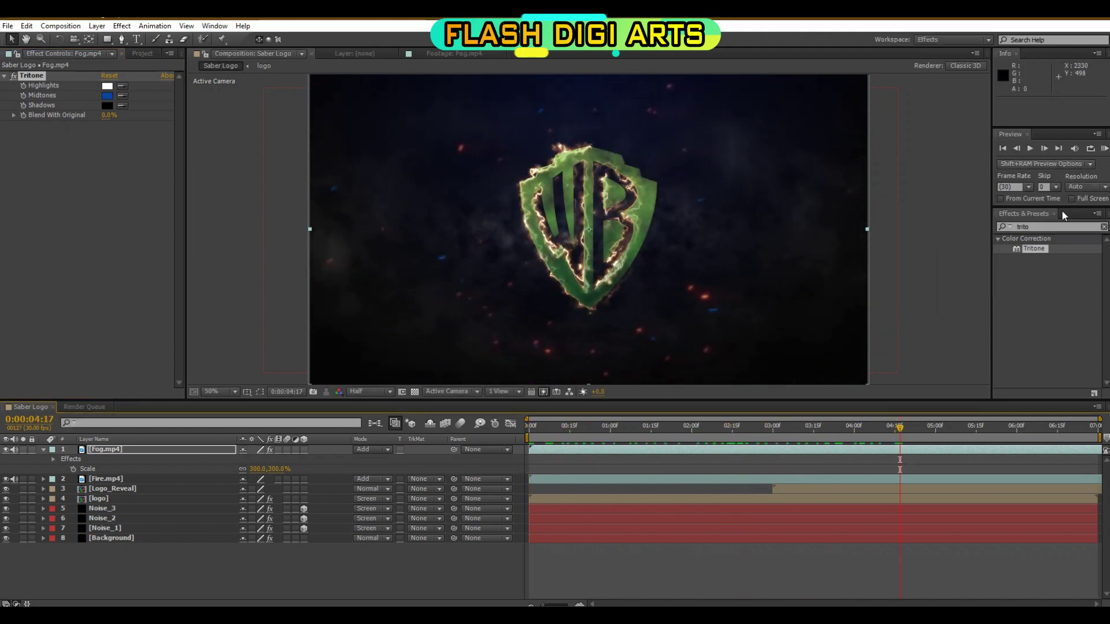
# Step: Set the Fire and Fog layers' Opacity to 50% and preview the result
pyautogui.click(116, 477)
pyautogui.press('t')
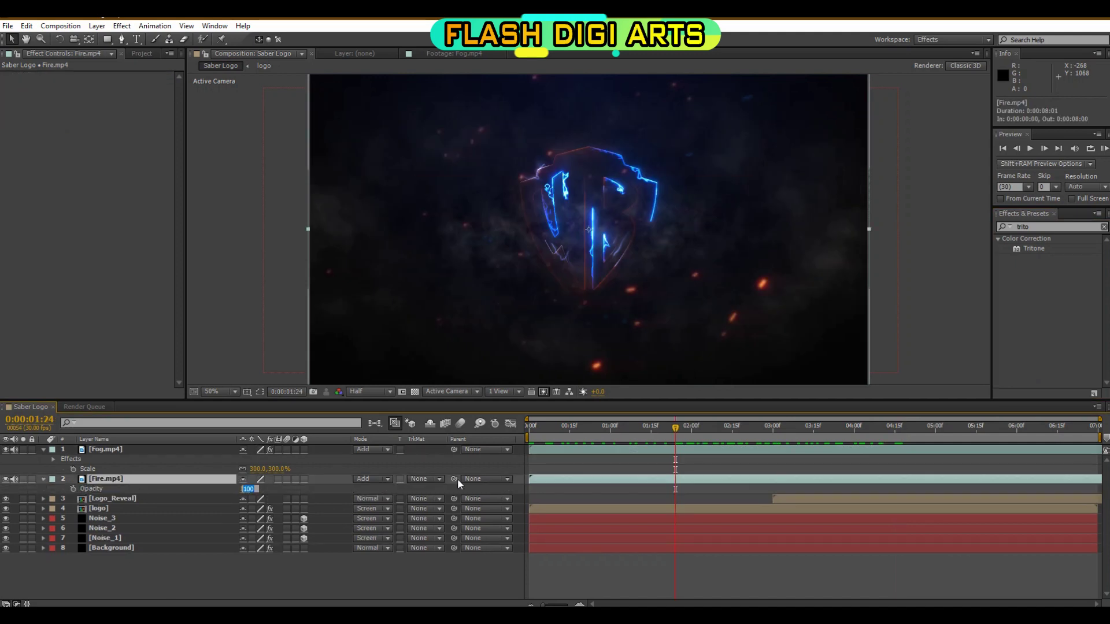
pyautogui.click(134, 451)
pyautogui.press('t')
pyautogui.click(246, 459)
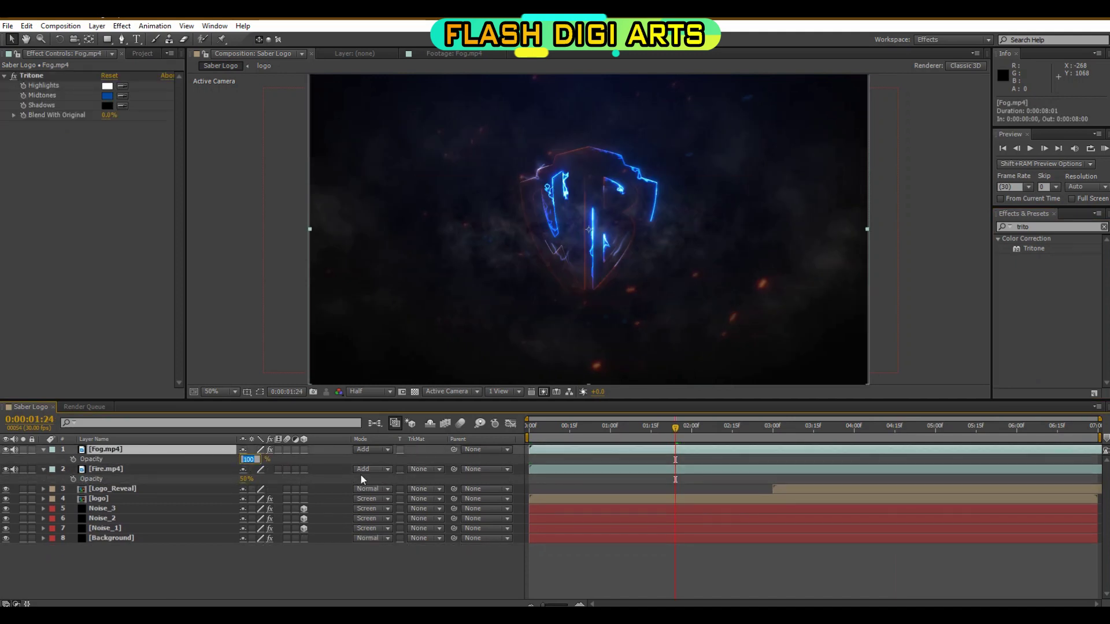
pyautogui.write('50')
pyautogui.press('Return')
pyautogui.press('space')
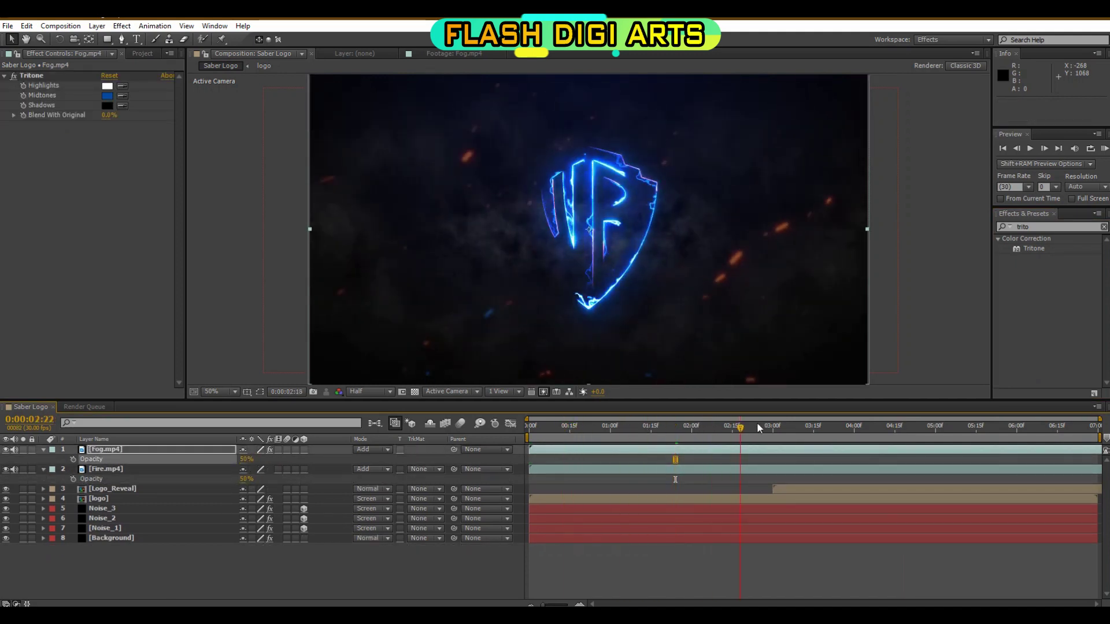
pyautogui.click(43, 449)
pyautogui.click(43, 459)
# Step: Add a new adjustment layer on top and apply Optics Compensation to it
pyautogui.rightClick(122, 569)
pyautogui.moveTo(133, 445)
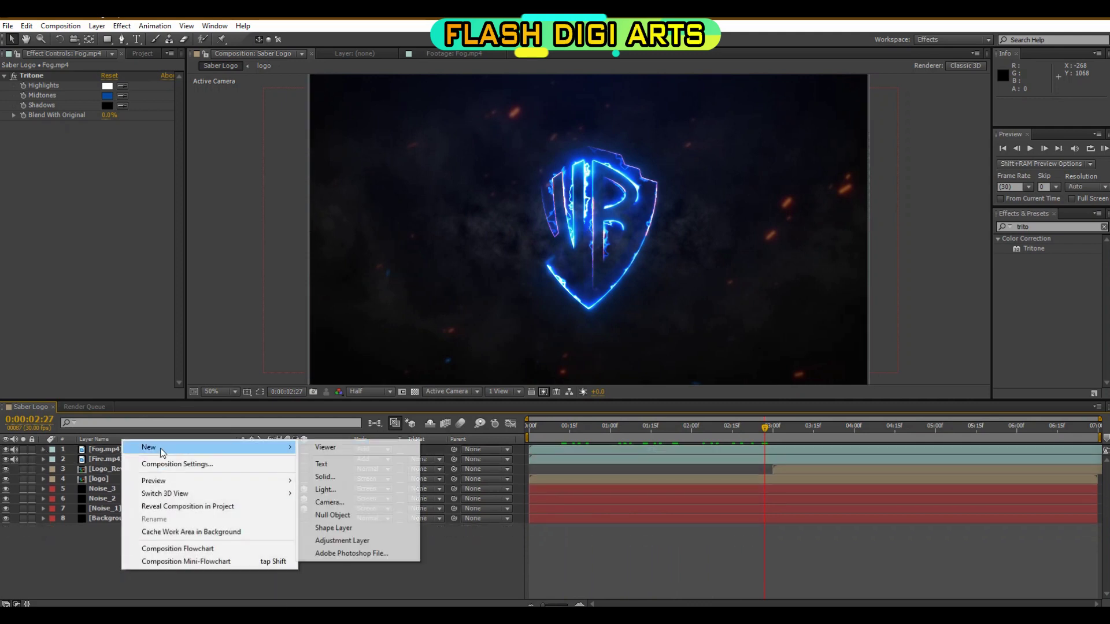
pyautogui.click(347, 538)
pyautogui.write('ptic')
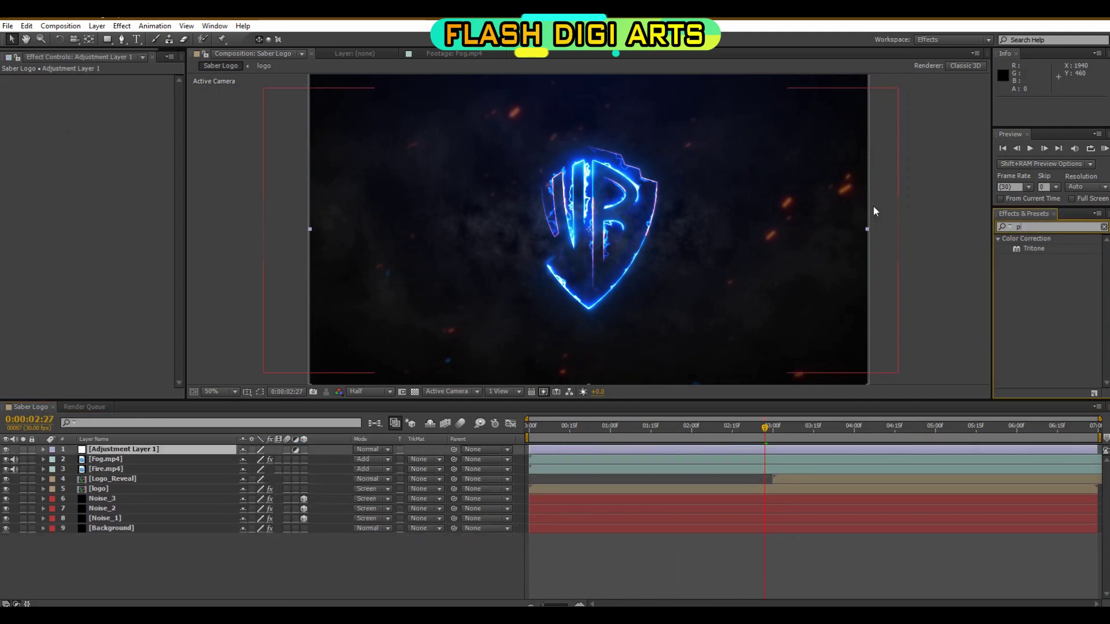
pyautogui.doubleClick(1054, 248)
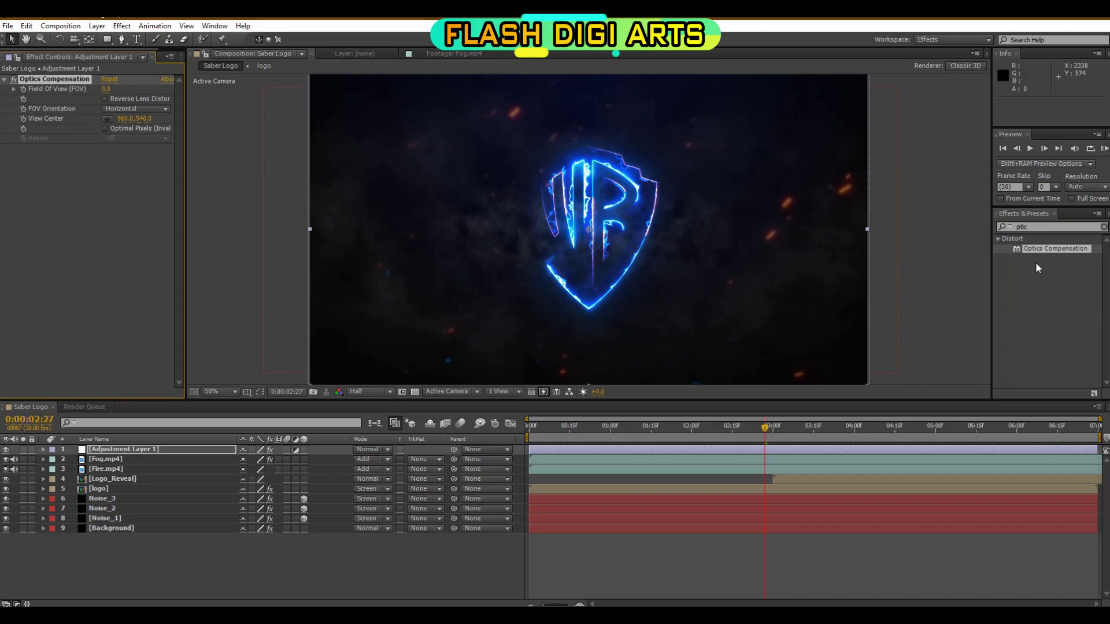
# Step: Keyframe Field of View at 80 on the first frame, reverse lens distortion, and set FOV orientation to Vertical
pyautogui.click(691, 426)
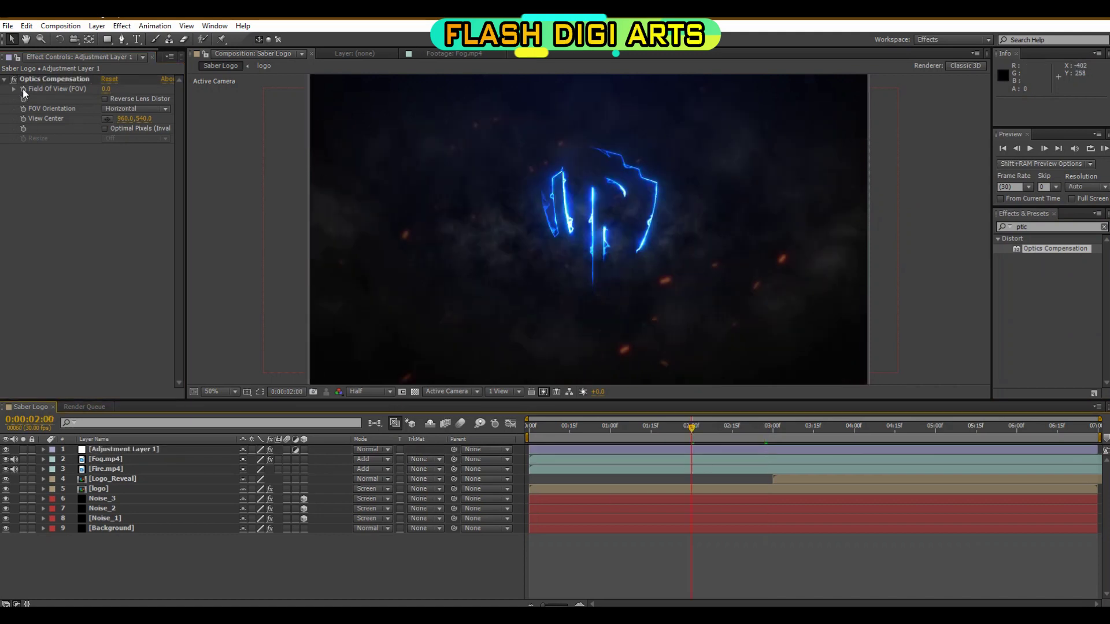
pyautogui.click(23, 89)
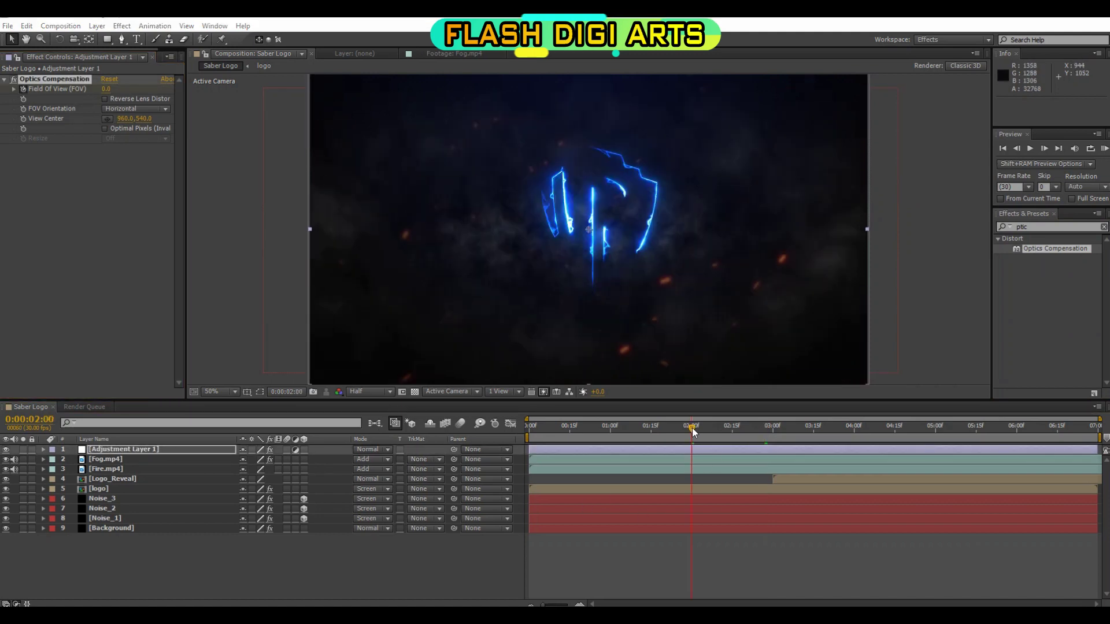
pyautogui.press('Home')
pyautogui.click(106, 89)
pyautogui.write('80')
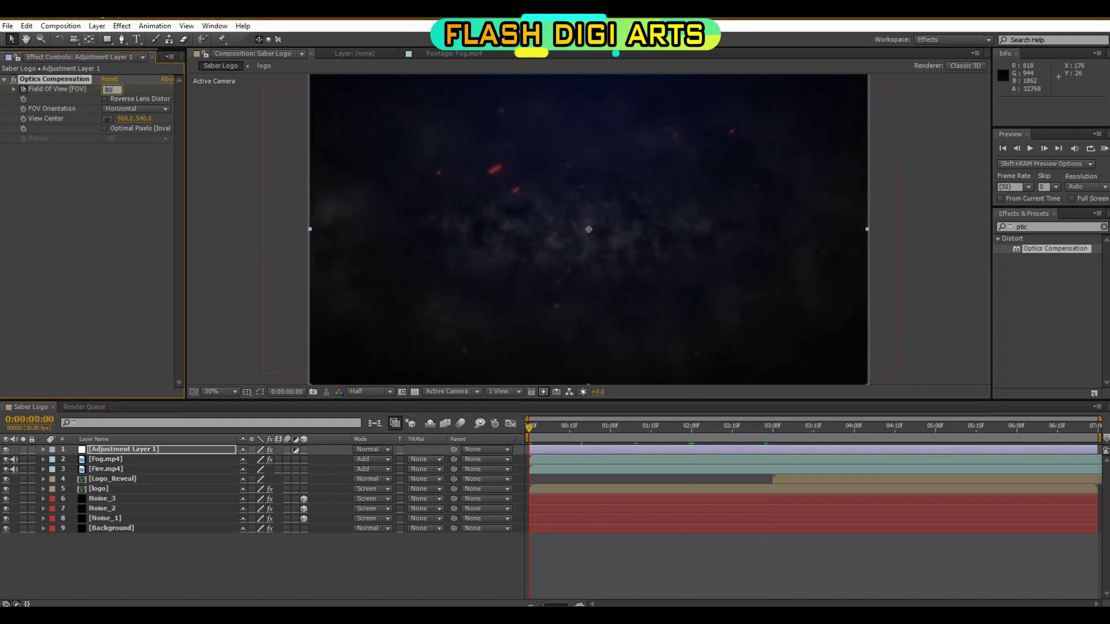
pyautogui.press('Return')
pyautogui.click(117, 206)
pyautogui.click(105, 99)
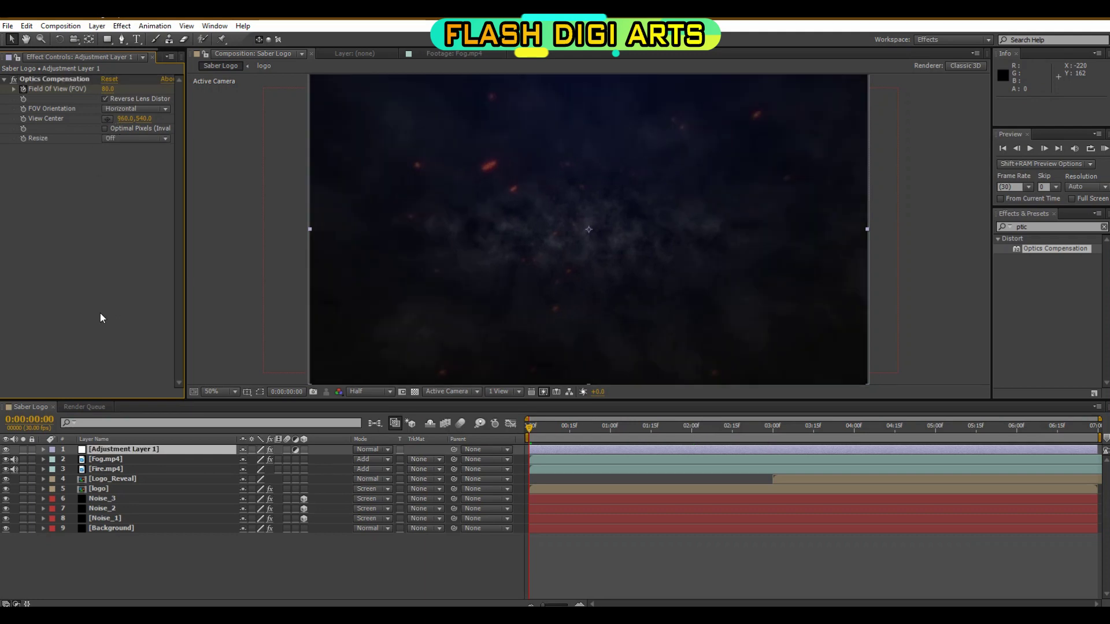
pyautogui.click(110, 109)
pyautogui.click(119, 132)
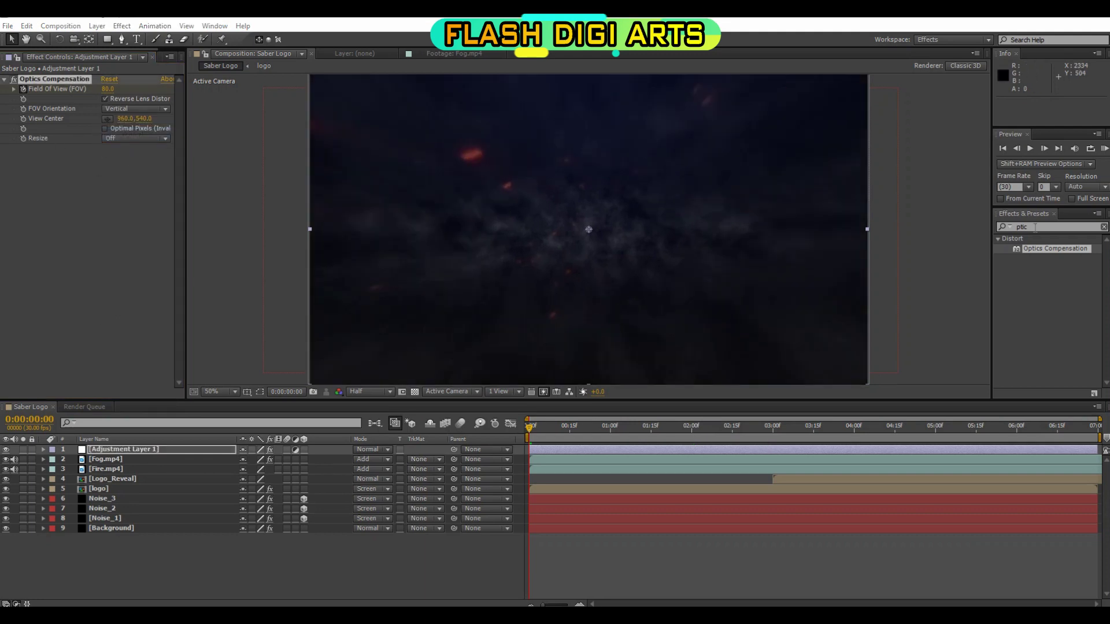
# Step: Apply Curves to the adjustment layer and bend it into an S for more contrast
pyautogui.hotkey('ctrl', '5')
pyautogui.write('curves')
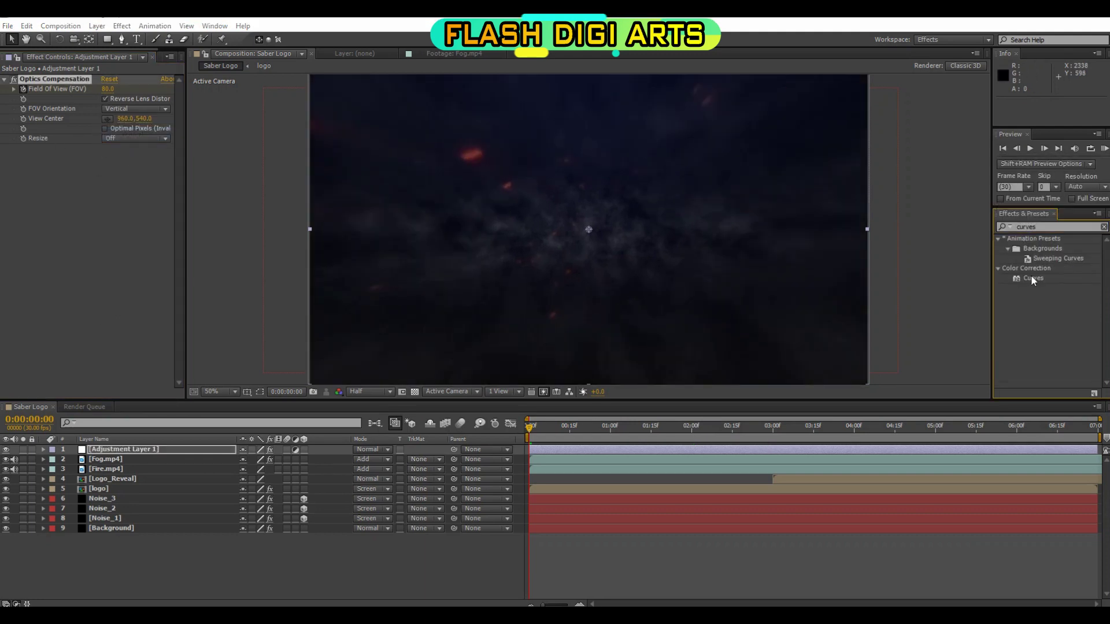
pyautogui.click(1093, 393)
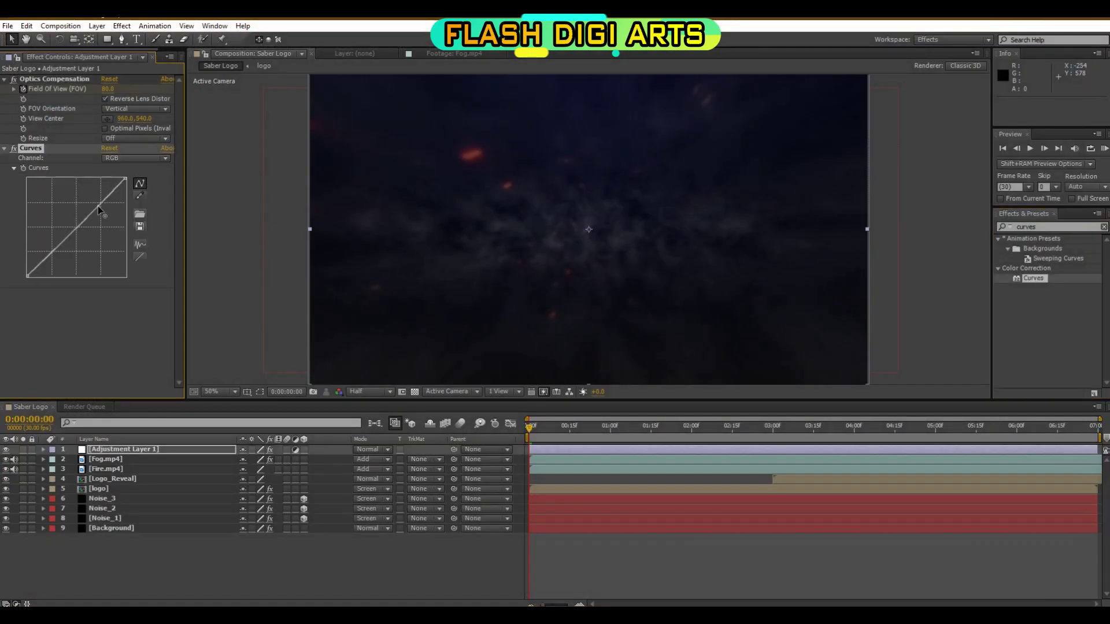
pyautogui.moveTo(99, 209); pyautogui.dragTo(94, 202)
pyautogui.moveTo(63, 241); pyautogui.dragTo(65, 249)
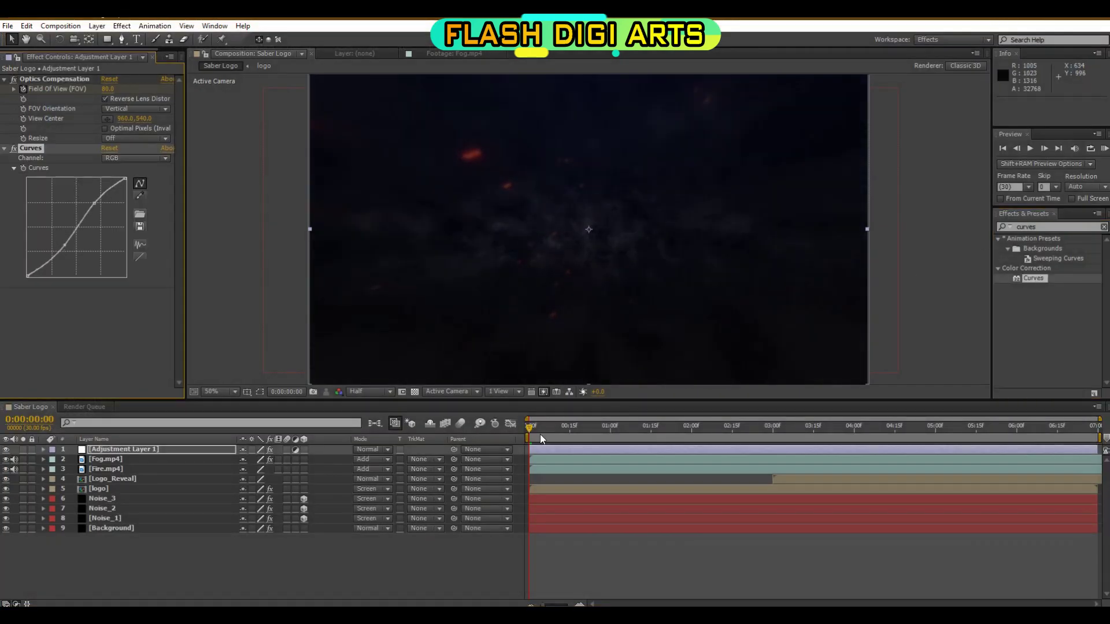
# Step: At a frame showing the glowing logo, select the Logo_Reveal and logo layers
pyautogui.moveTo(543, 429); pyautogui.dragTo(764, 433)
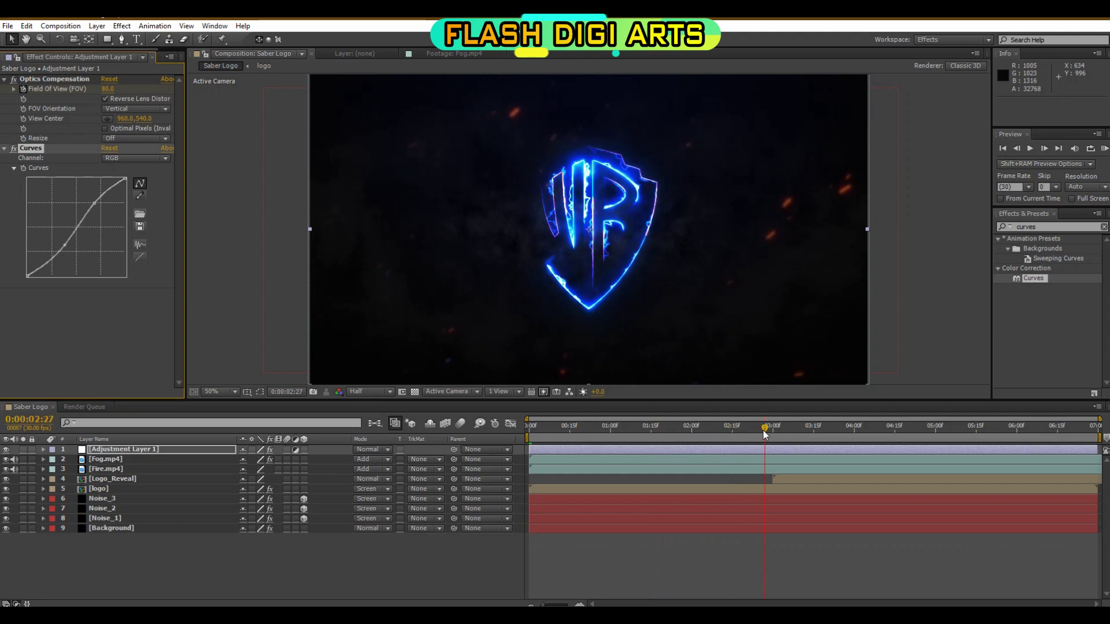
pyautogui.click(81, 564)
pyautogui.click(126, 478)
# Step: Make the logo layers 3D, then deselect all layers
pyautogui.keyDown('shift'); pyautogui.click(133, 487); pyautogui.keyUp('shift')
pyautogui.click(303, 480)
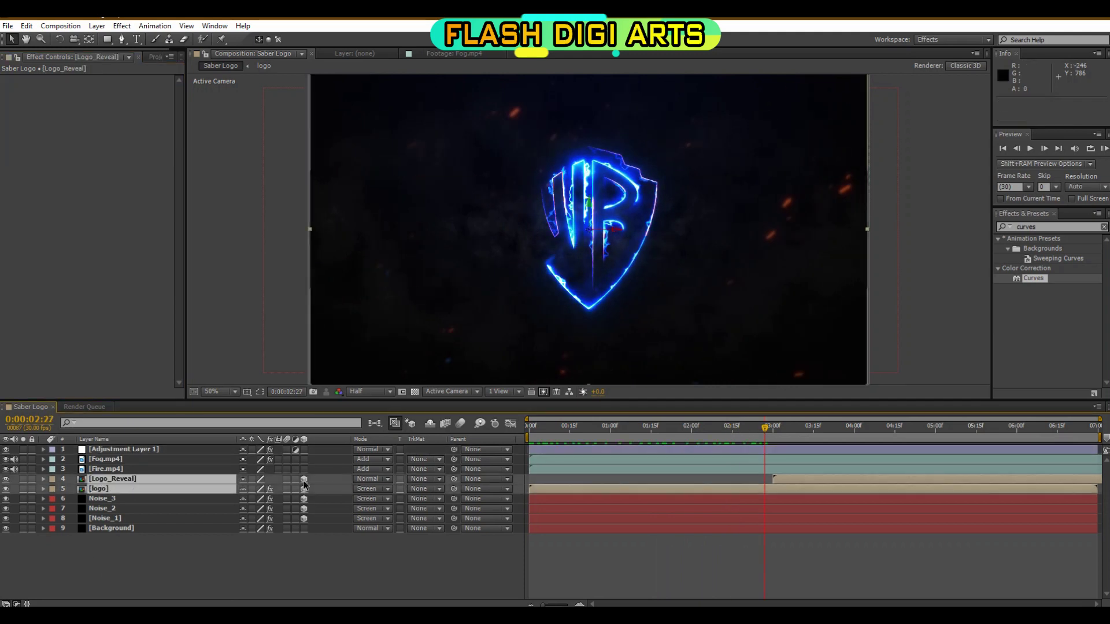
pyautogui.click(285, 557)
# Step: Add Camera 1 and a Null 1 layer, placing both below Fire.mp4
pyautogui.rightClick(110, 571)
pyautogui.moveTo(174, 450)
pyautogui.click(366, 498)
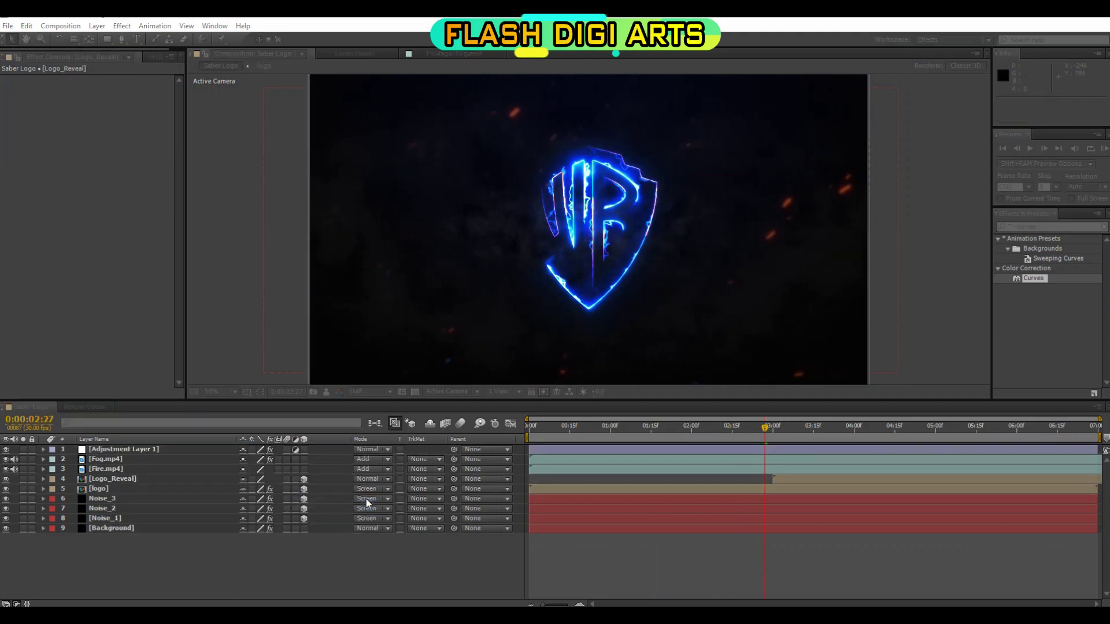
pyautogui.click(700, 507)
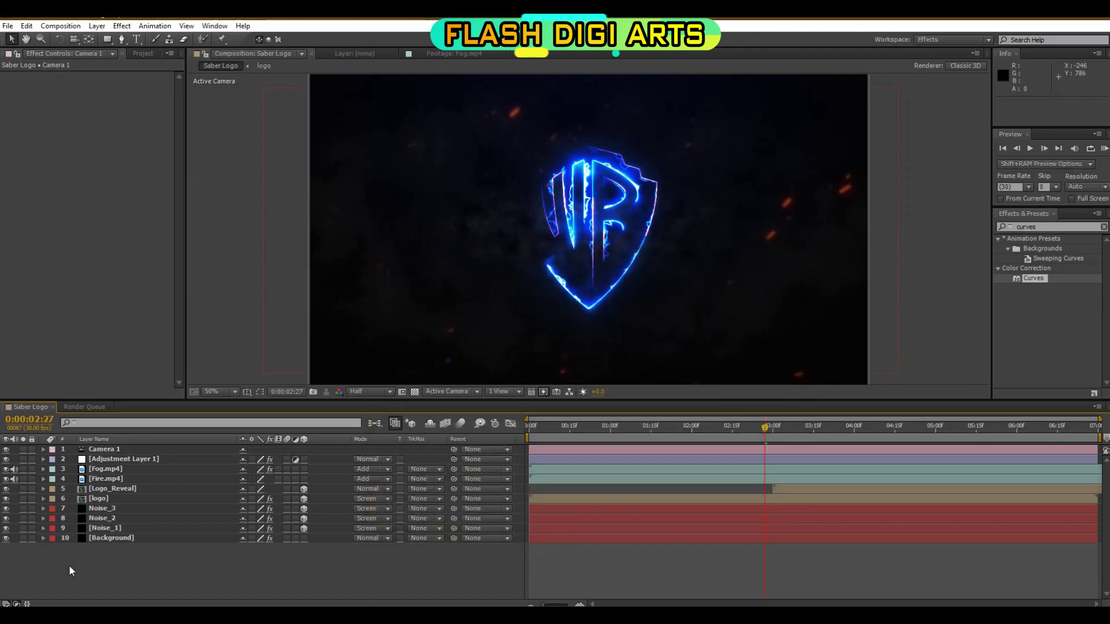
pyautogui.moveTo(104, 450); pyautogui.dragTo(116, 485)
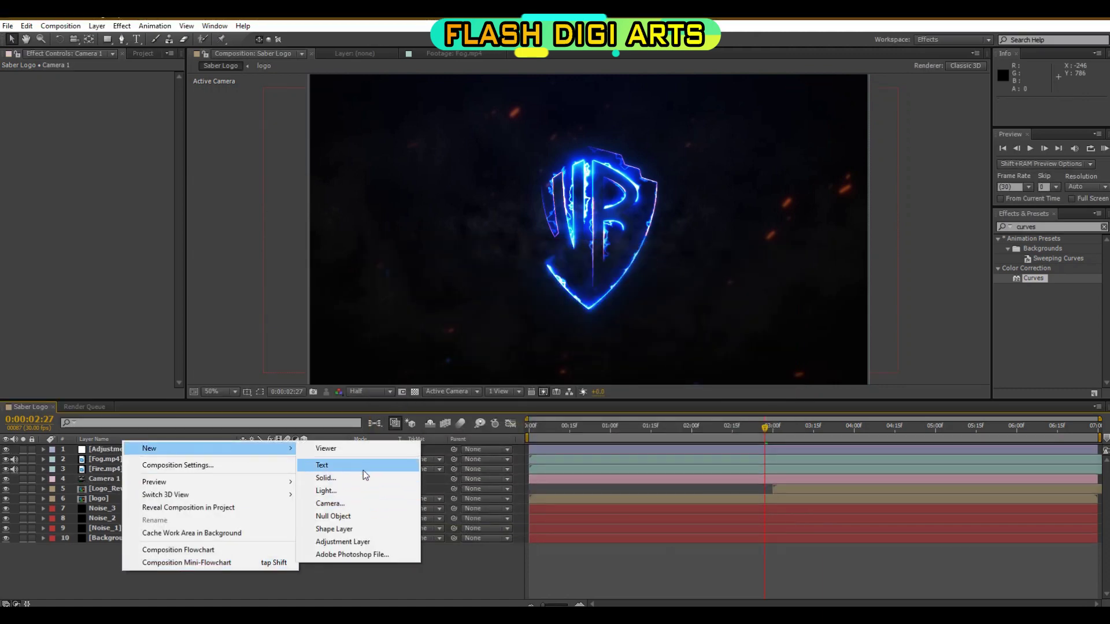
pyautogui.click(367, 517)
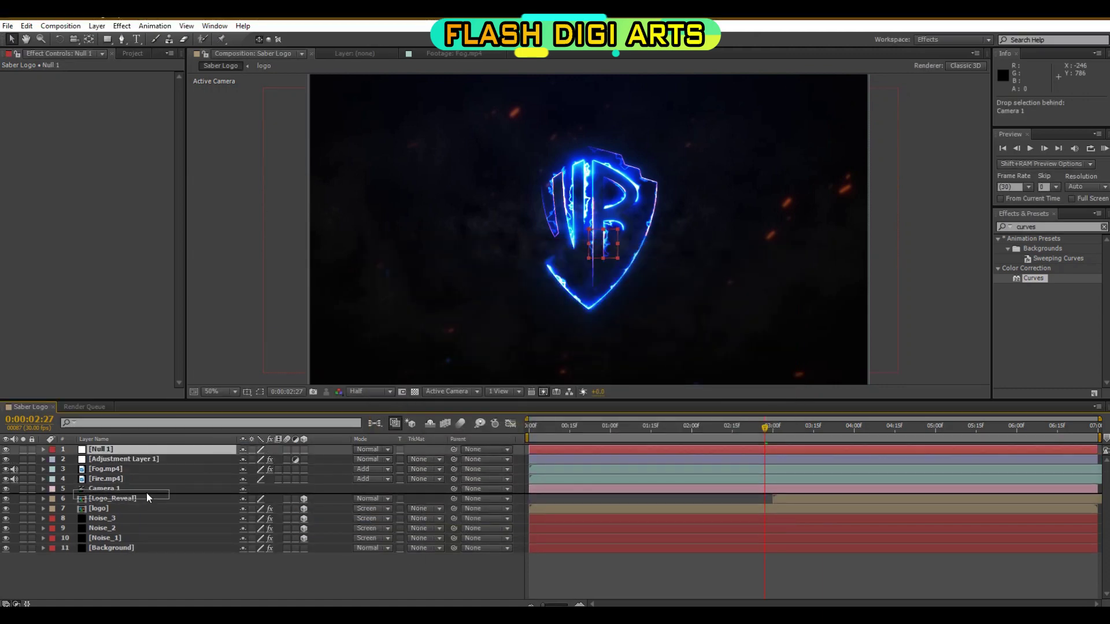
pyautogui.moveTo(149, 450); pyautogui.dragTo(148, 487)
# Step: Parent Camera 1 to Null 1 and make Null 1 a 3D layer
pyautogui.click(186, 492)
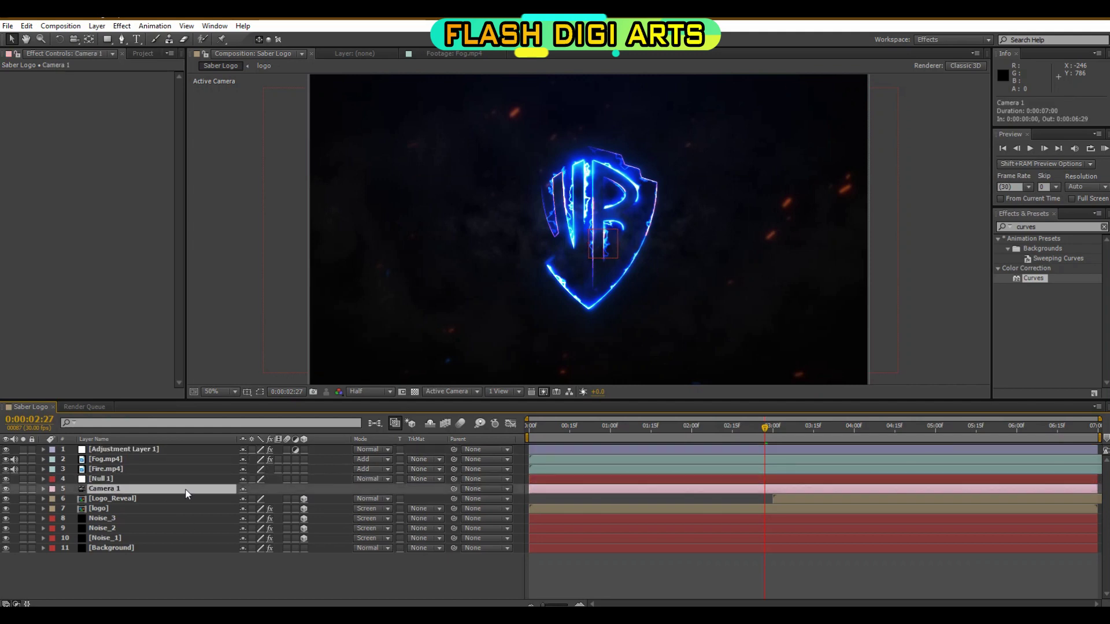
pyautogui.click(415, 481)
pyautogui.press('Escape')
pyautogui.click(418, 481)
pyautogui.press('Escape')
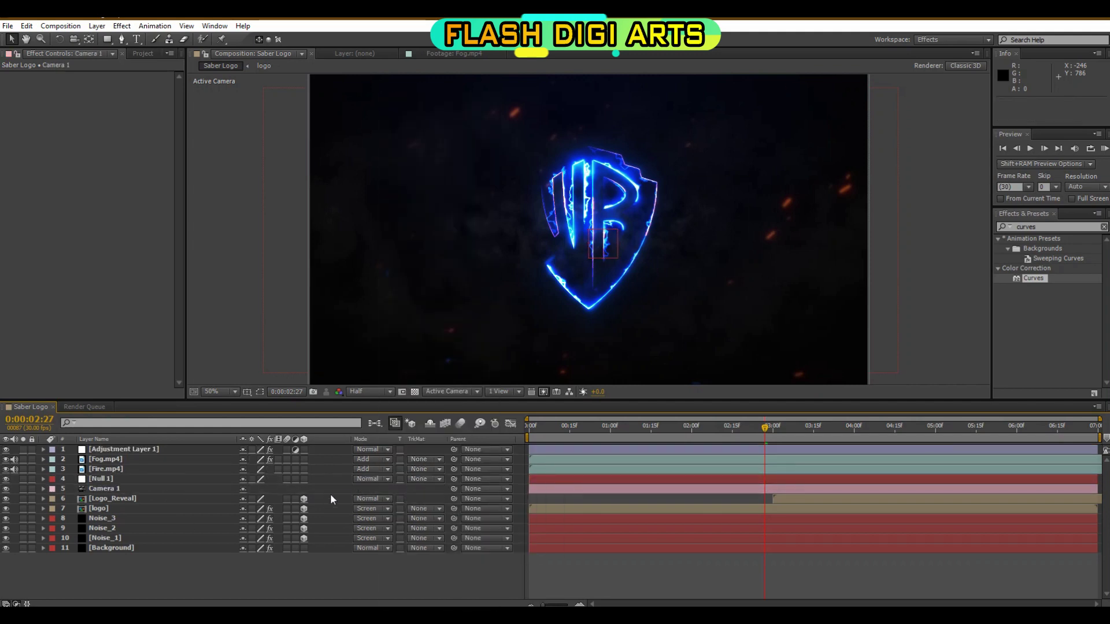
pyautogui.click(501, 488)
pyautogui.click(495, 388)
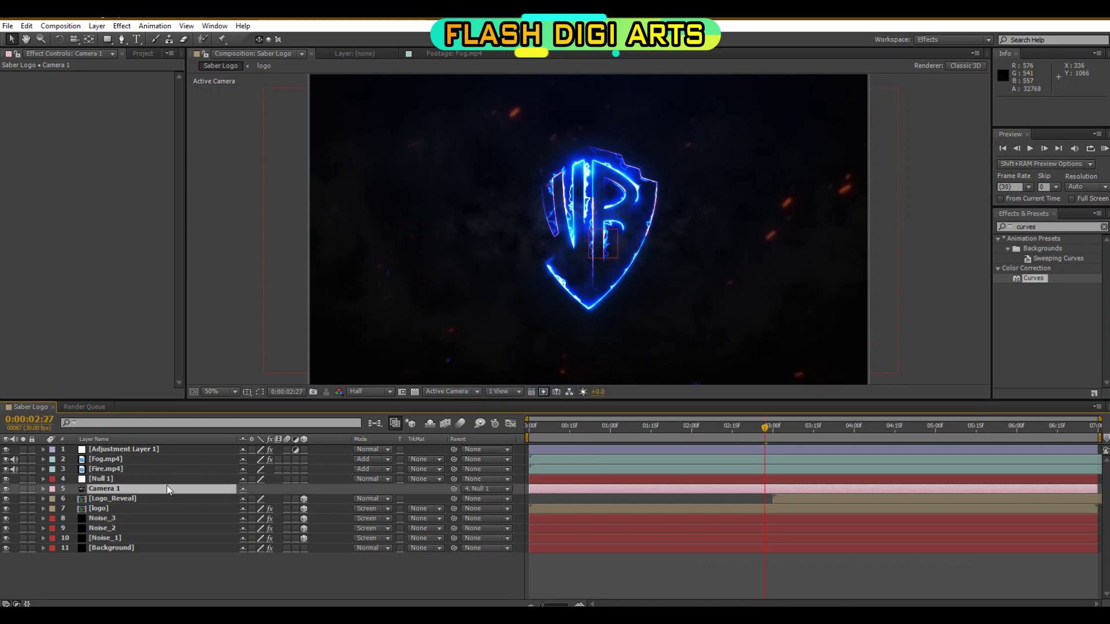
pyautogui.click(303, 479)
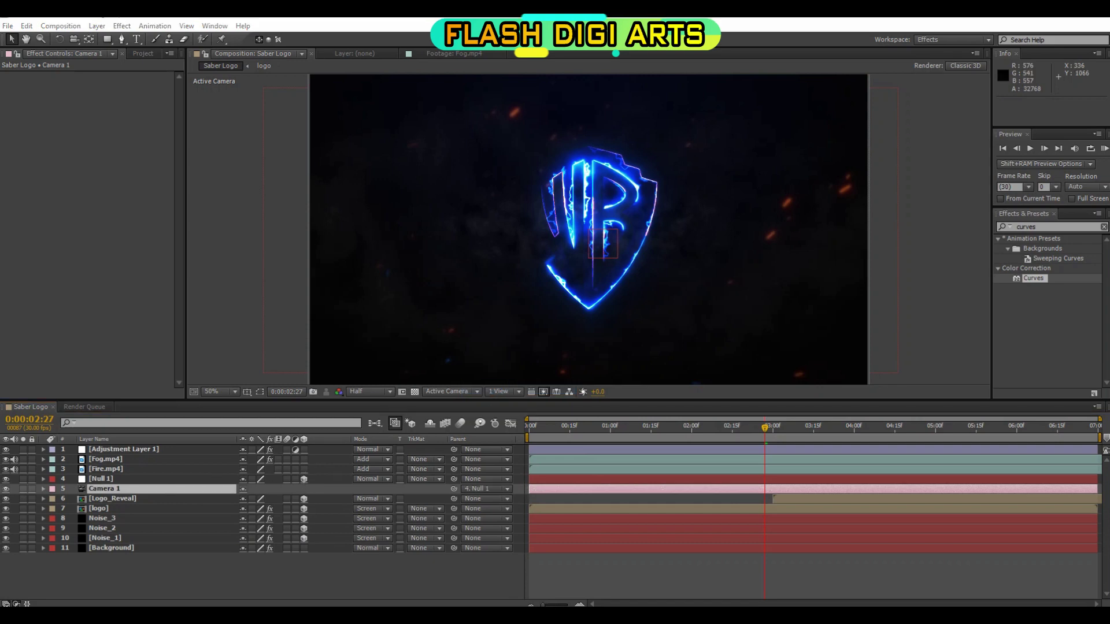
# Step: Keyframe Camera 1's Position at the end, with Z at -1913.7 at the start
pyautogui.click(139, 491)
pyautogui.press('p')
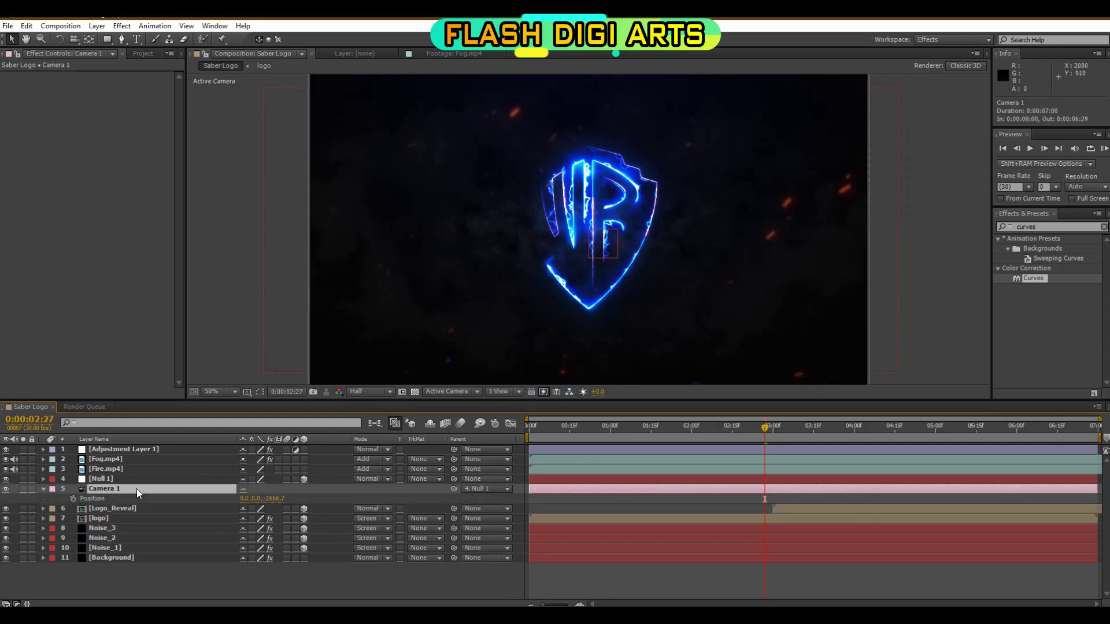
pyautogui.press('End')
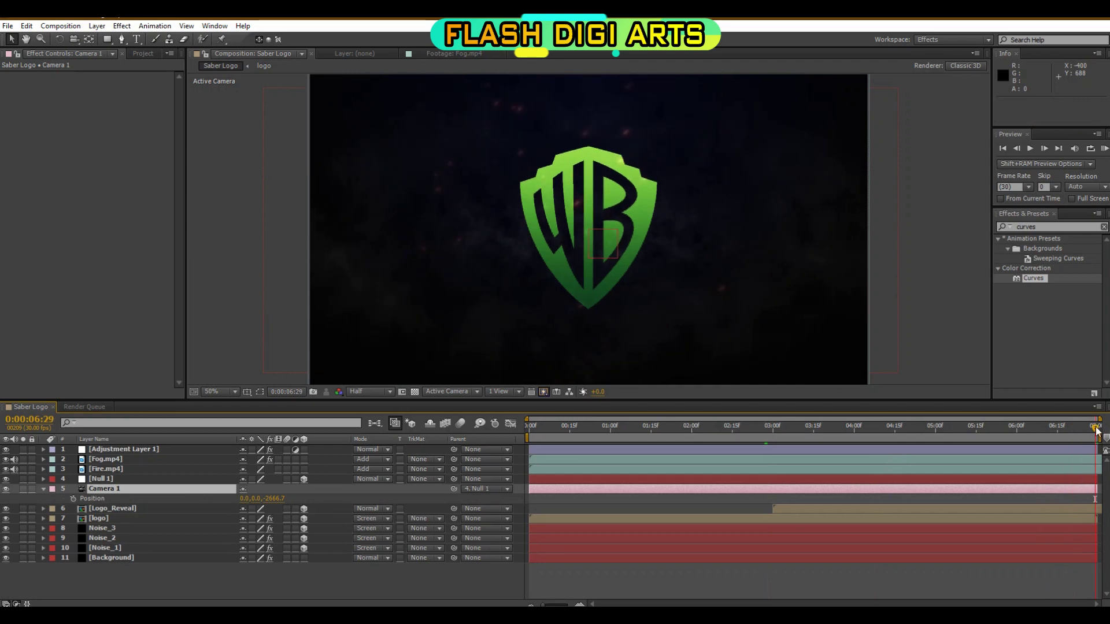
pyautogui.click(73, 498)
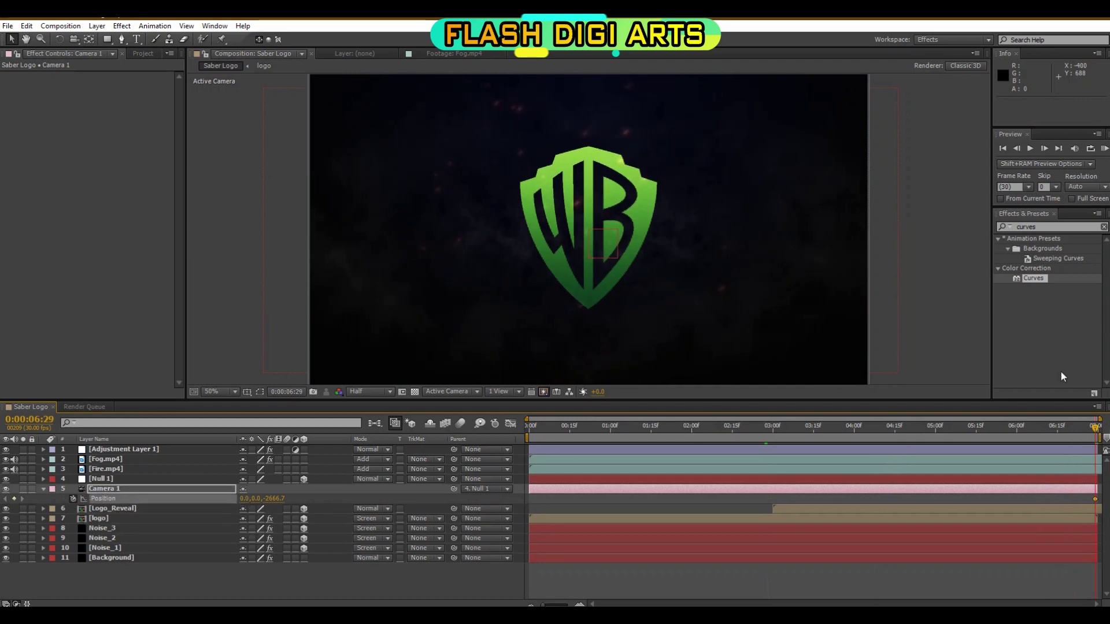
pyautogui.press('Home')
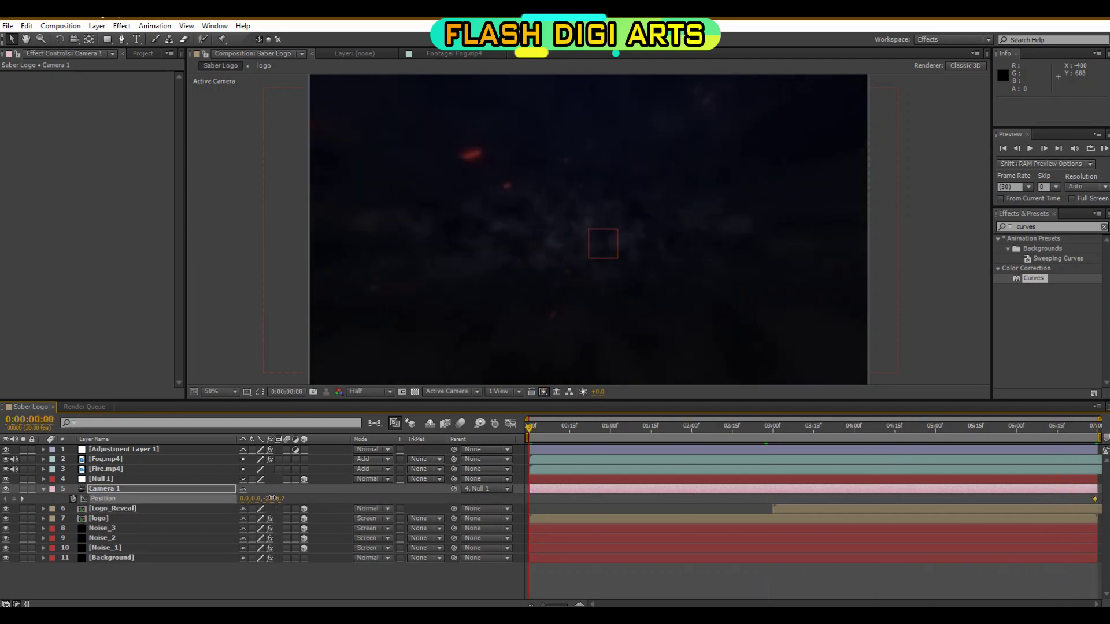
pyautogui.moveTo(270, 498); pyautogui.dragTo(307, 478)
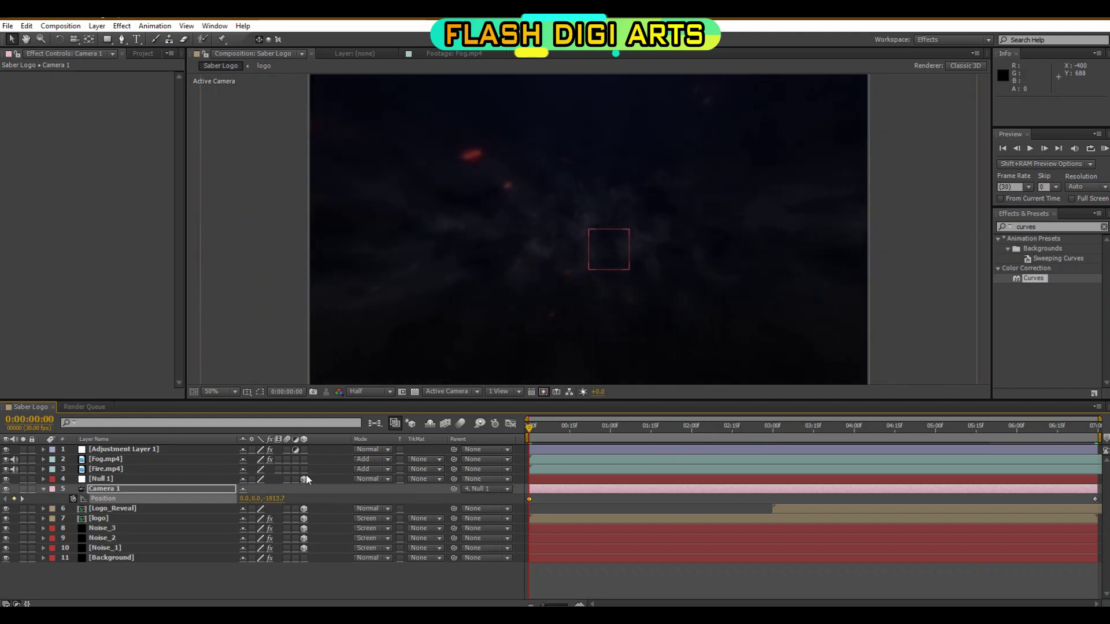
# Step: Keyframe Camera 1's Z Rotation at 0° at 2 seconds and +5° at the first frame
pyautogui.click(692, 428)
pyautogui.press('r')
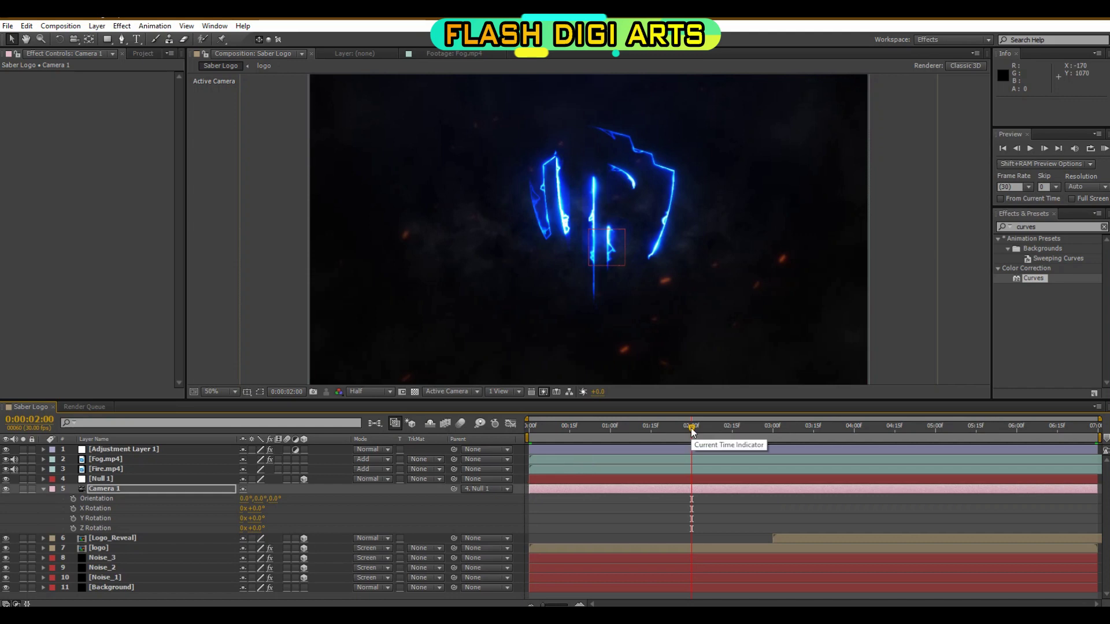
pyautogui.click(73, 528)
pyautogui.moveTo(691, 429); pyautogui.dragTo(512, 427)
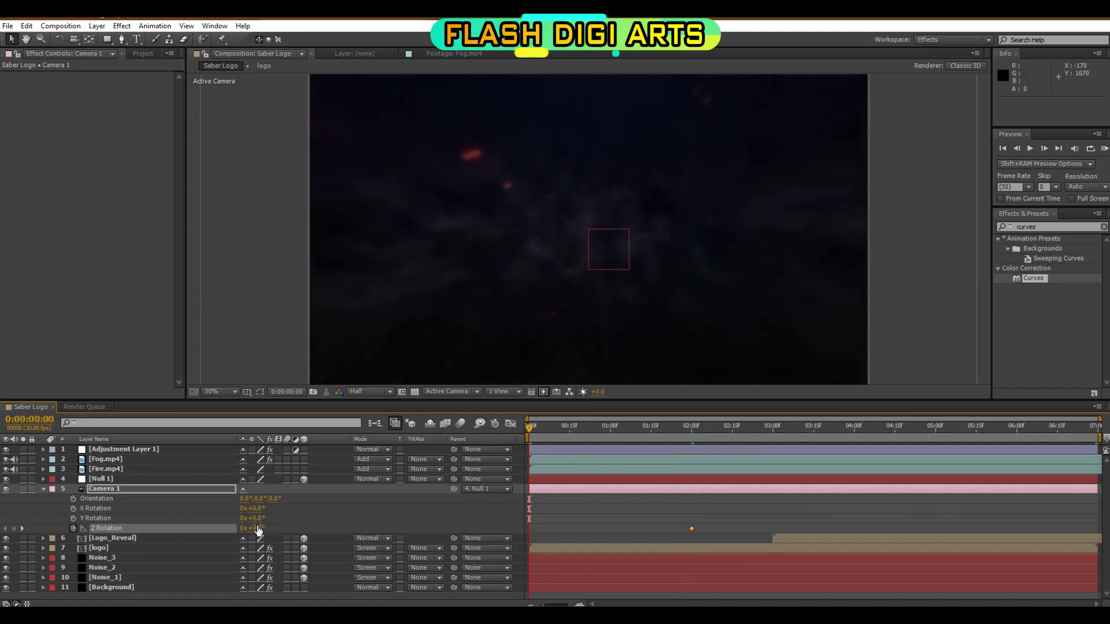
pyautogui.click(162, 594)
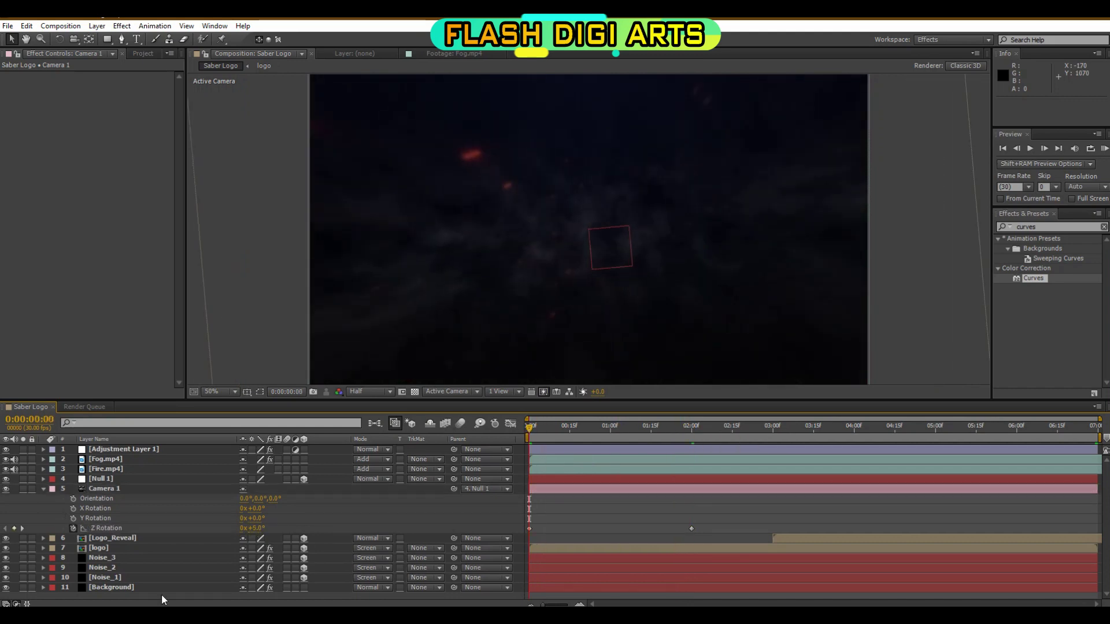
pyautogui.rightClick(161, 594)
# Step: Create a black solid layer named Frame
pyautogui.moveTo(185, 468)
pyautogui.click(414, 492)
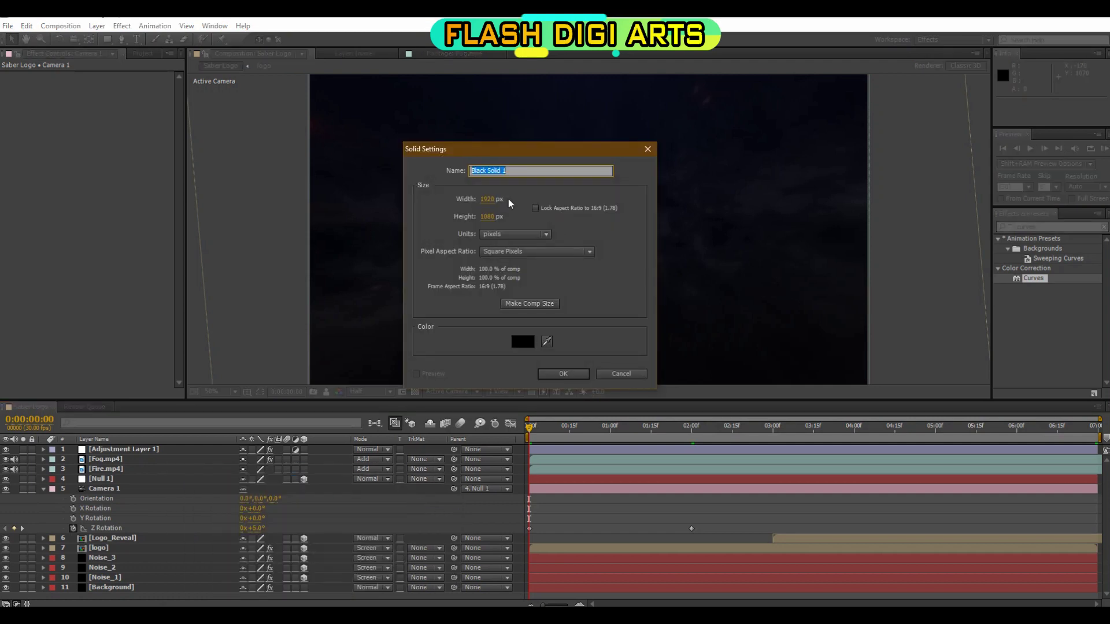
pyautogui.write('ame')
pyautogui.press('Return')
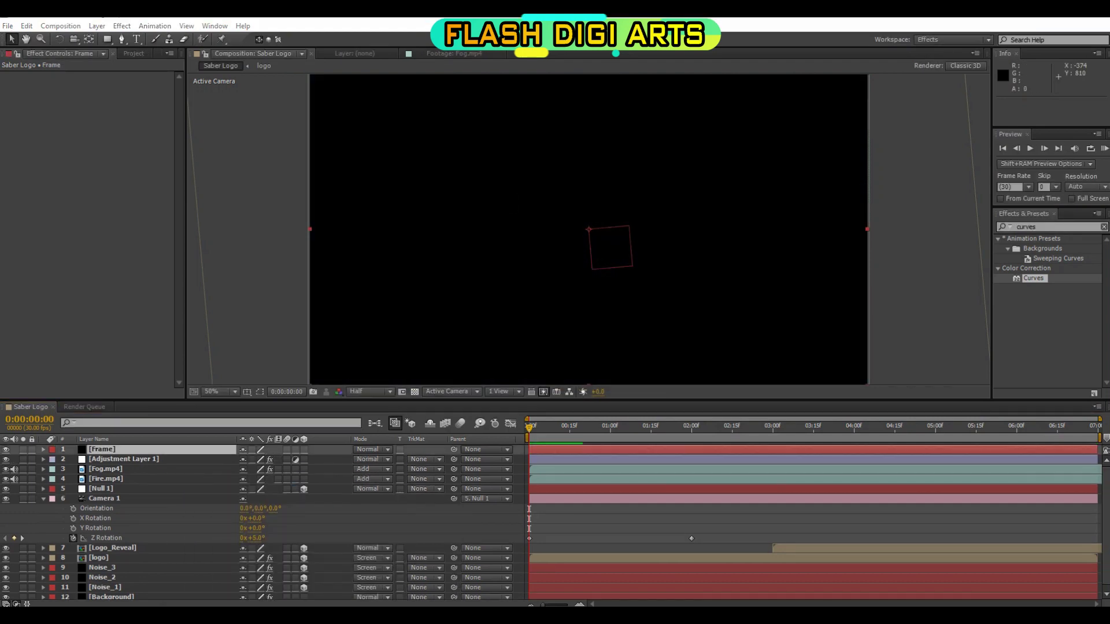
# Step: With Title/Action Safe guides on, draw a wide rectangle mask on Frame set to Subtract
pyautogui.moveTo(530, 430); pyautogui.dragTo(501, 459)
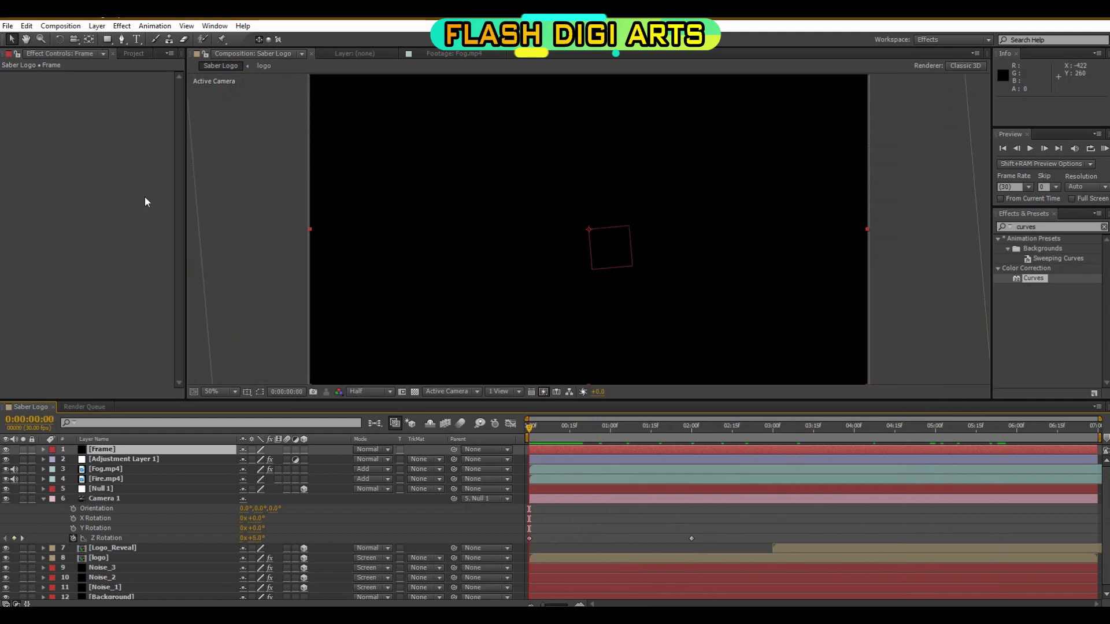
pyautogui.click(247, 392)
pyautogui.click(265, 404)
pyautogui.press('q')
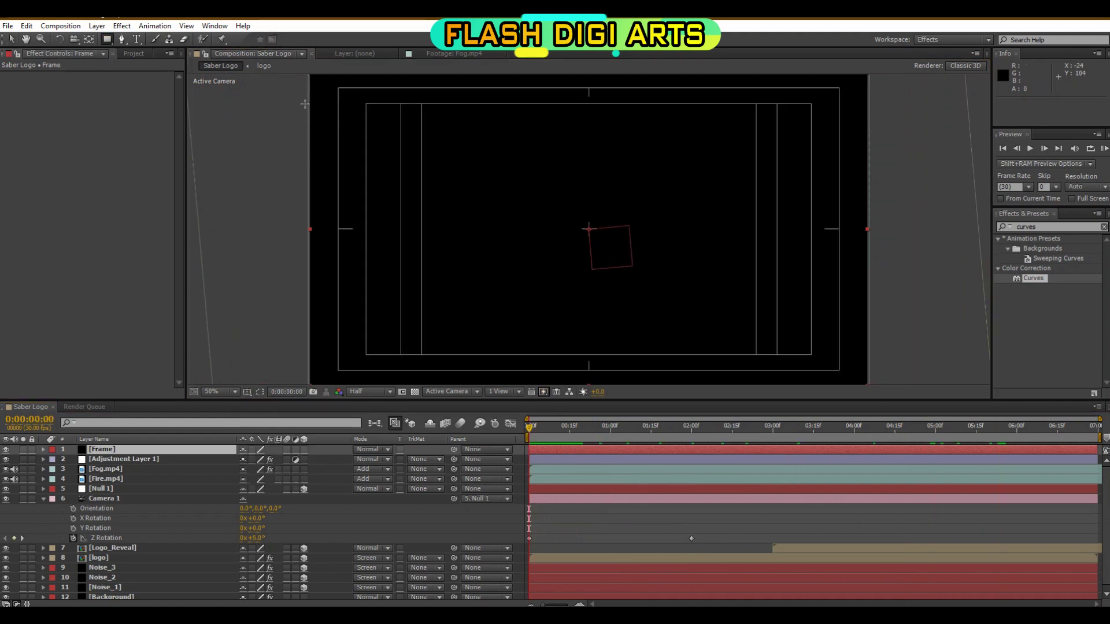
pyautogui.moveTo(303, 103); pyautogui.dragTo(883, 353)
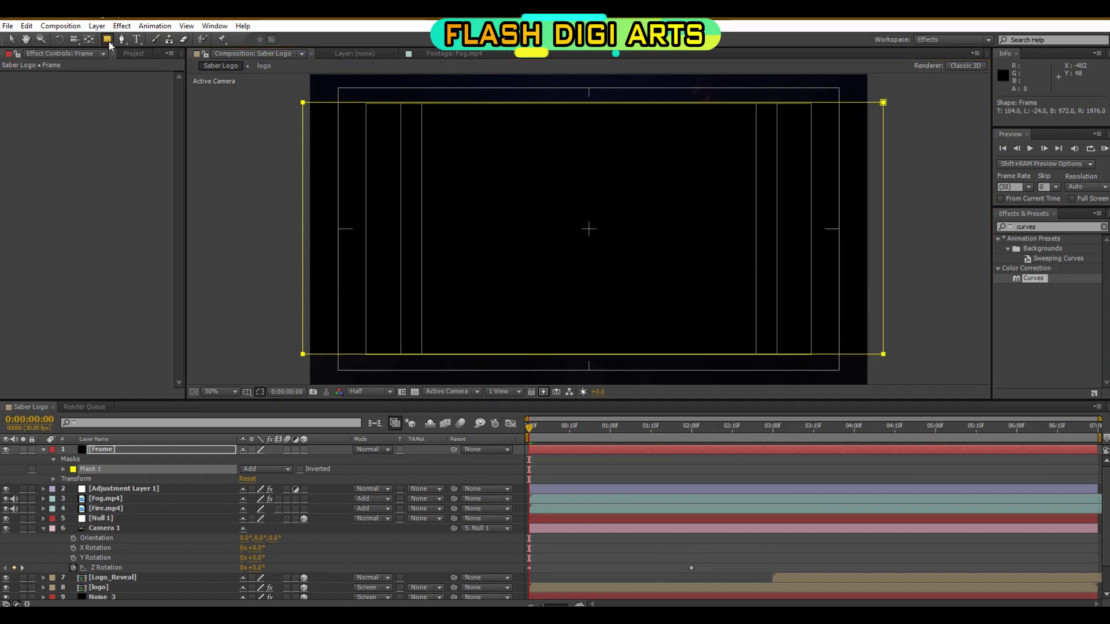
pyautogui.click(124, 469)
pyautogui.click(274, 468)
pyautogui.click(289, 511)
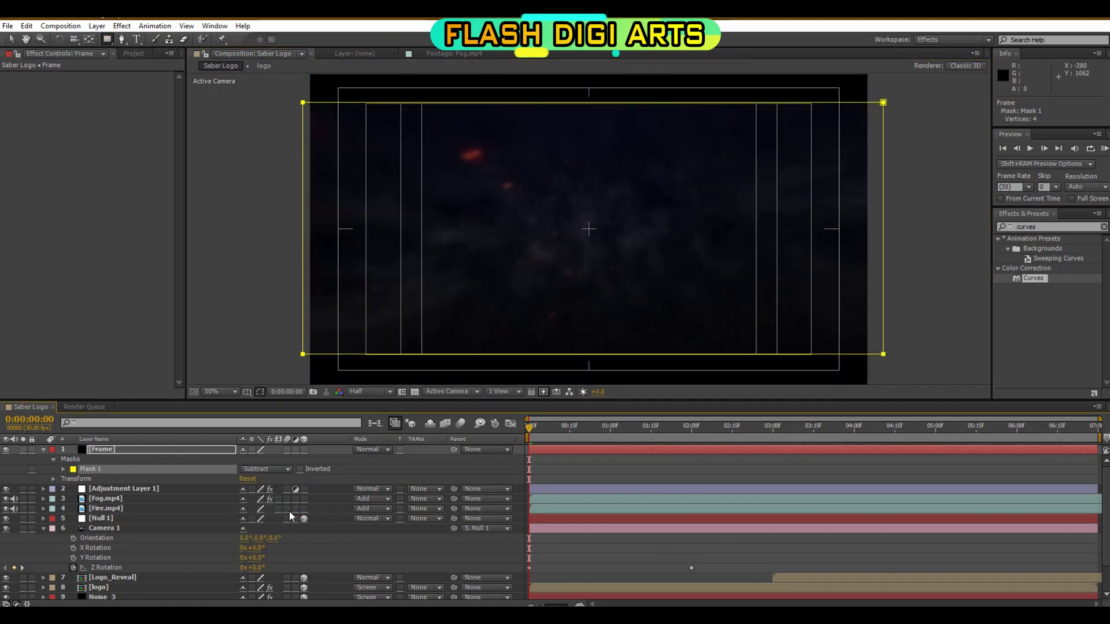
# Step: Hide the safe guides, collapse the Frame layer, and play a RAM preview
pyautogui.click(260, 393)
pyautogui.click(256, 405)
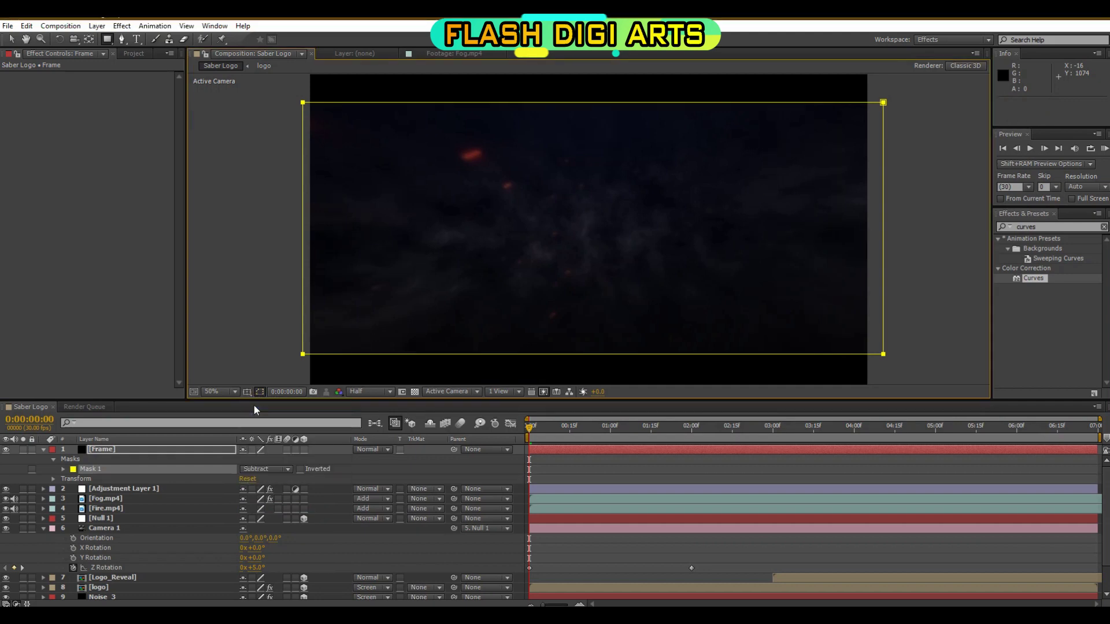
pyautogui.click(98, 451)
pyautogui.click(43, 451)
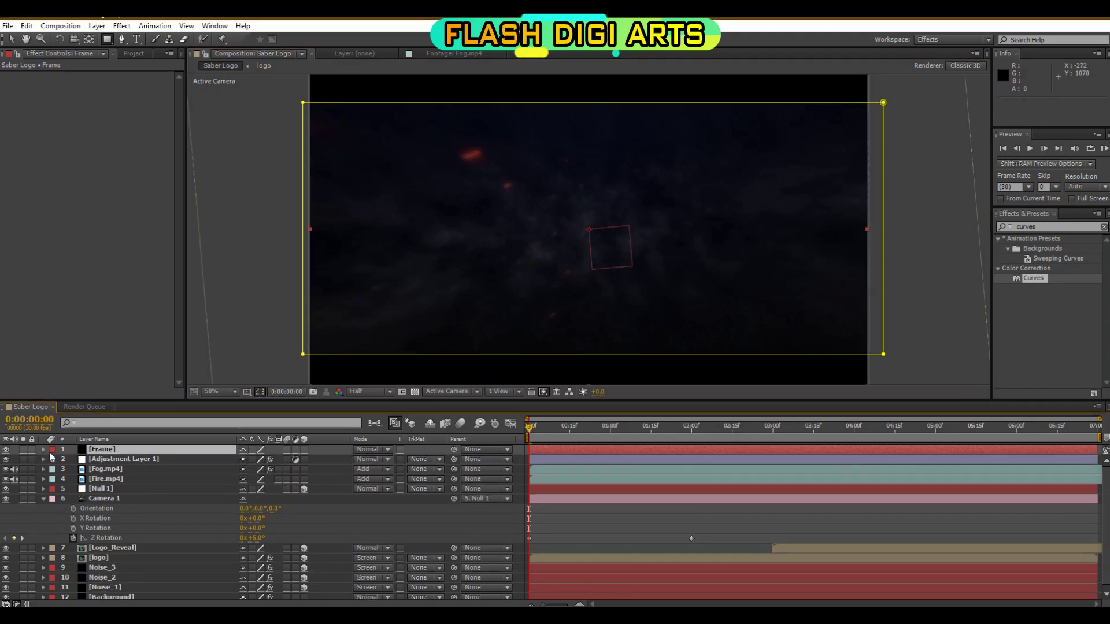
pyautogui.click(1104, 148)
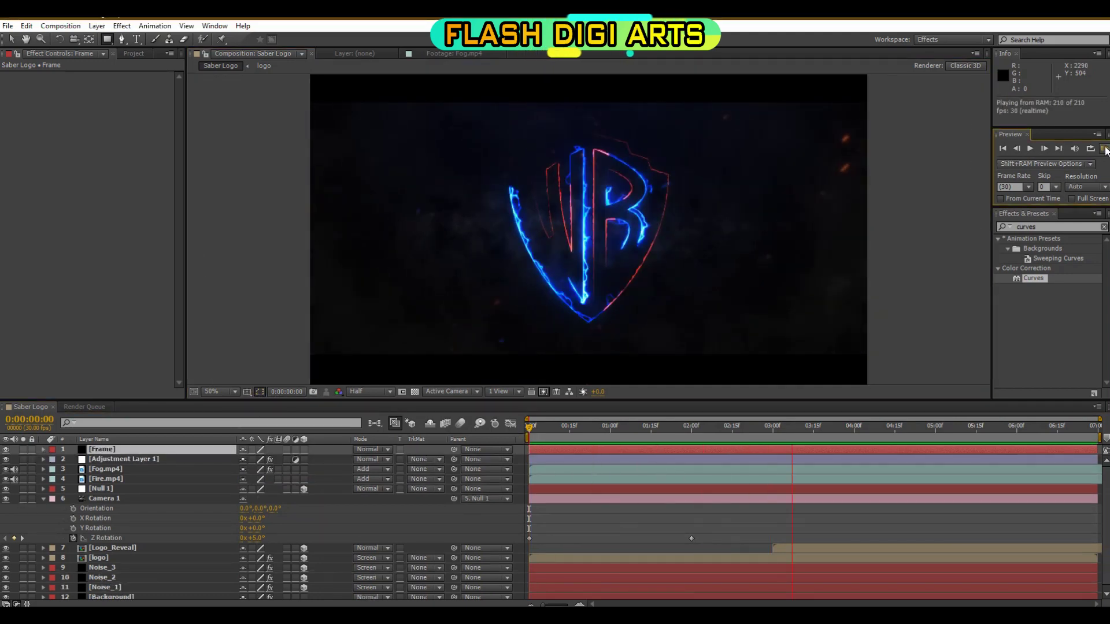
# Step: Stop the RAM preview playback
pyautogui.click(1105, 150)
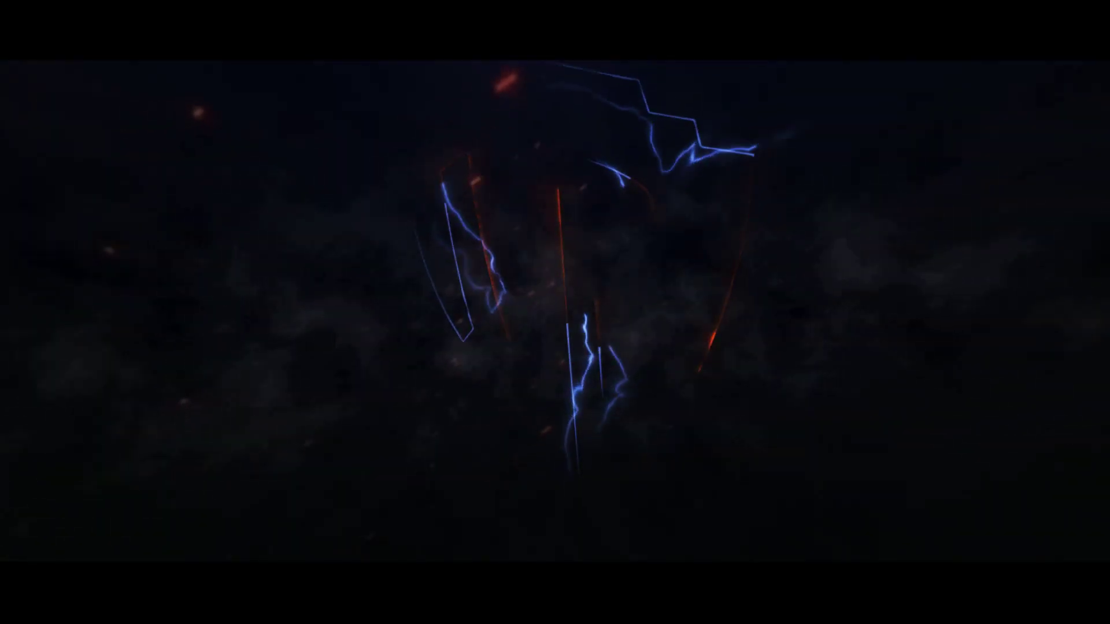